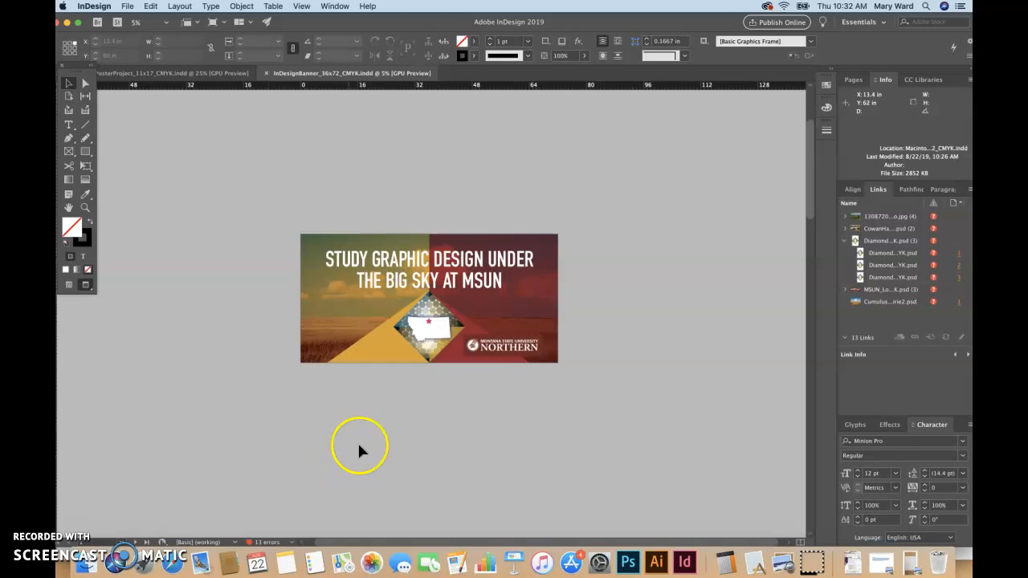
left_click(434, 336)
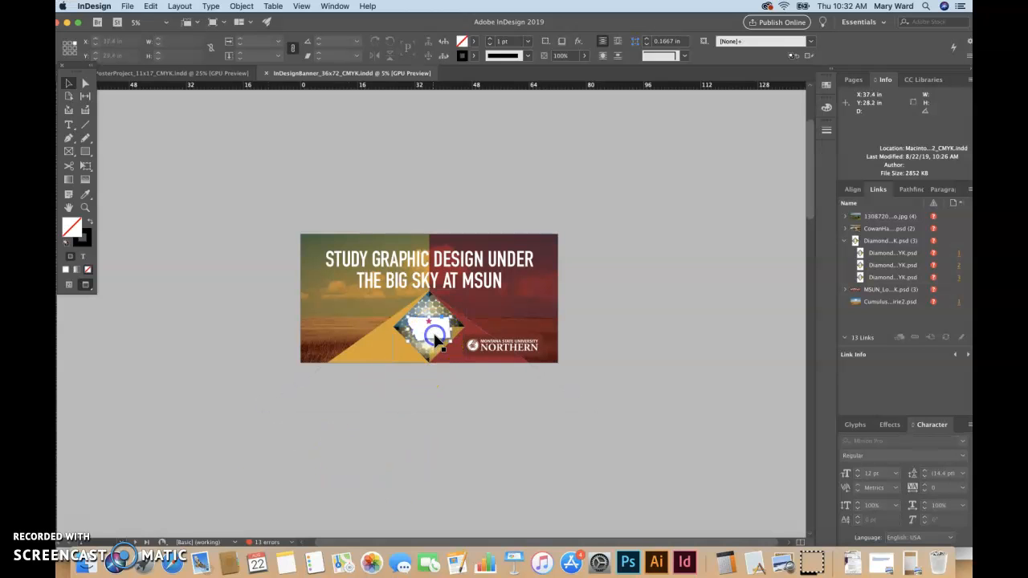
key("super+equal")
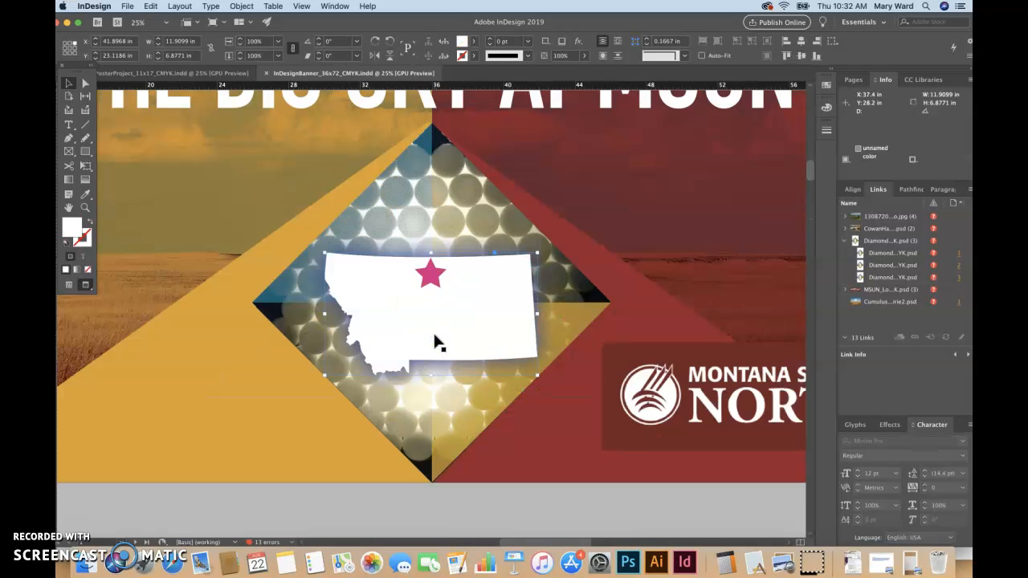
key("Delete")
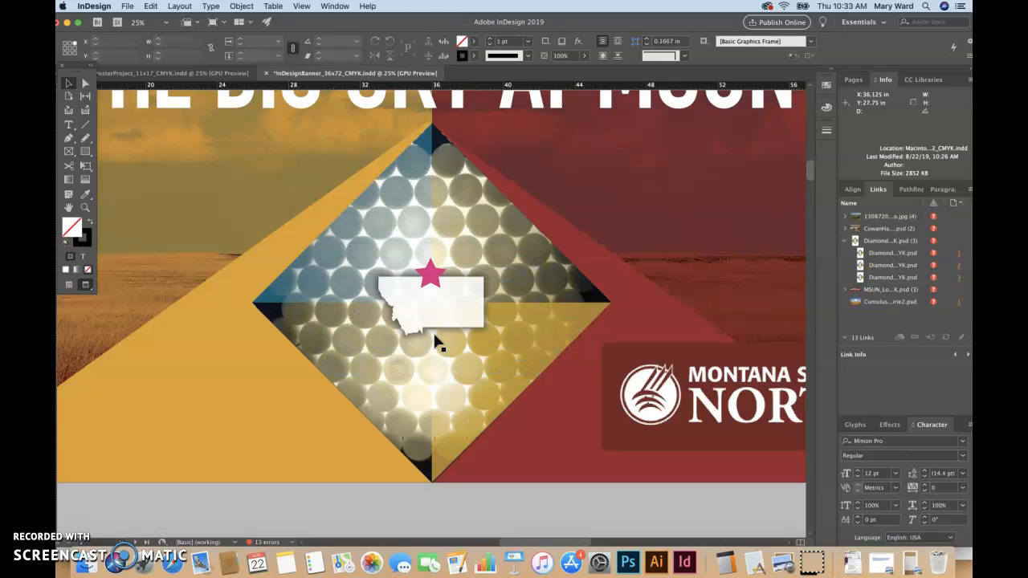
key("super+z")
Enlarge the pink star on the Montana shape proportionally to about 135%, about 3.5 in wide, with the Free Transform tool
left_click(435, 277)
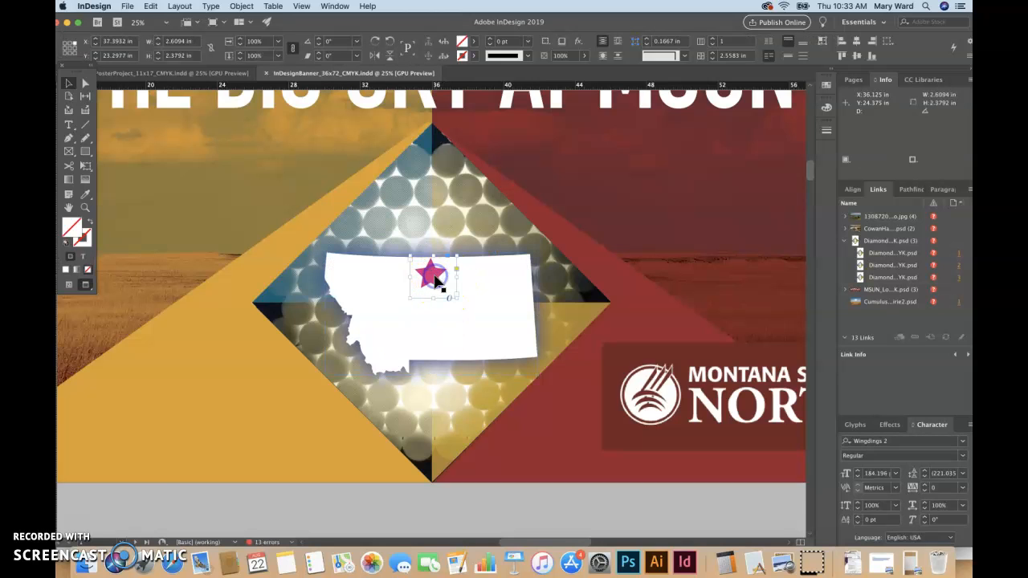
key("super+0")
key("e")
left_click_drag(446, 392, 455, 402)
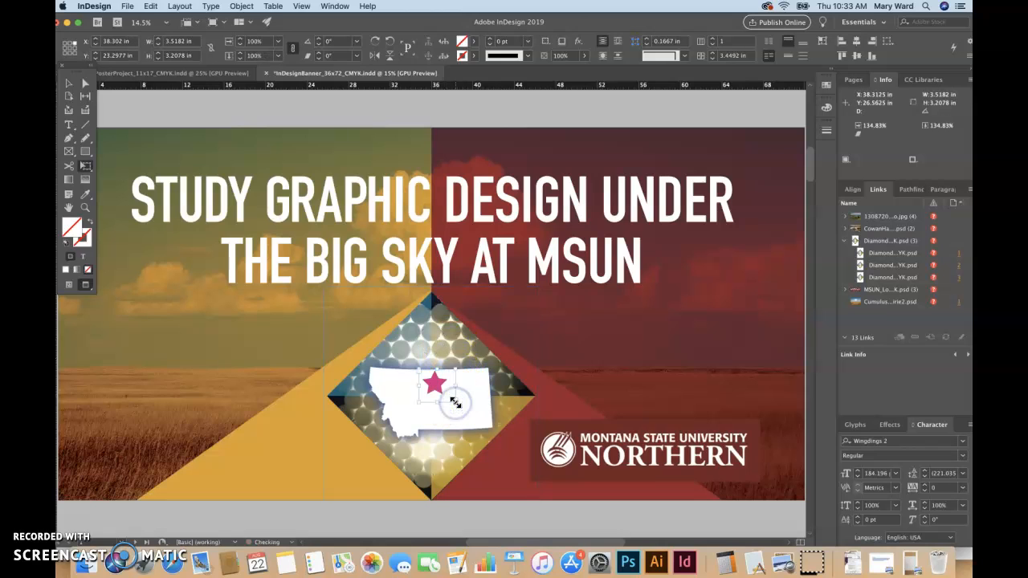
Nudge the enlarged star left and slightly up on the Montana shape to about X 37.9 in, Y 23.16 in, then deselect it
key("shift+Left")
key("shift+Down")
key("shift+Left")
key("Up")
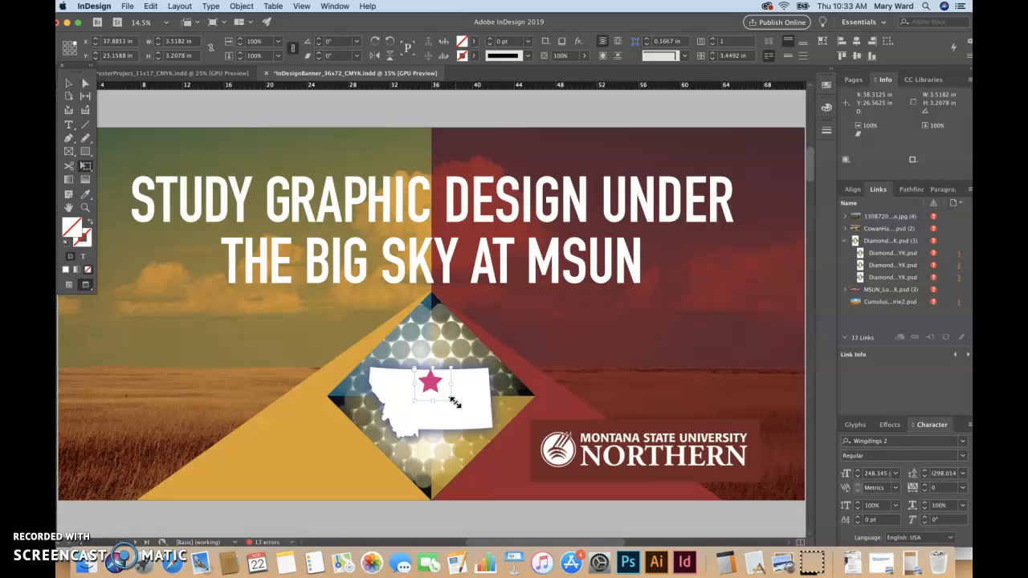
key("shift+Up")
key("shift+Down")
left_click(69, 84)
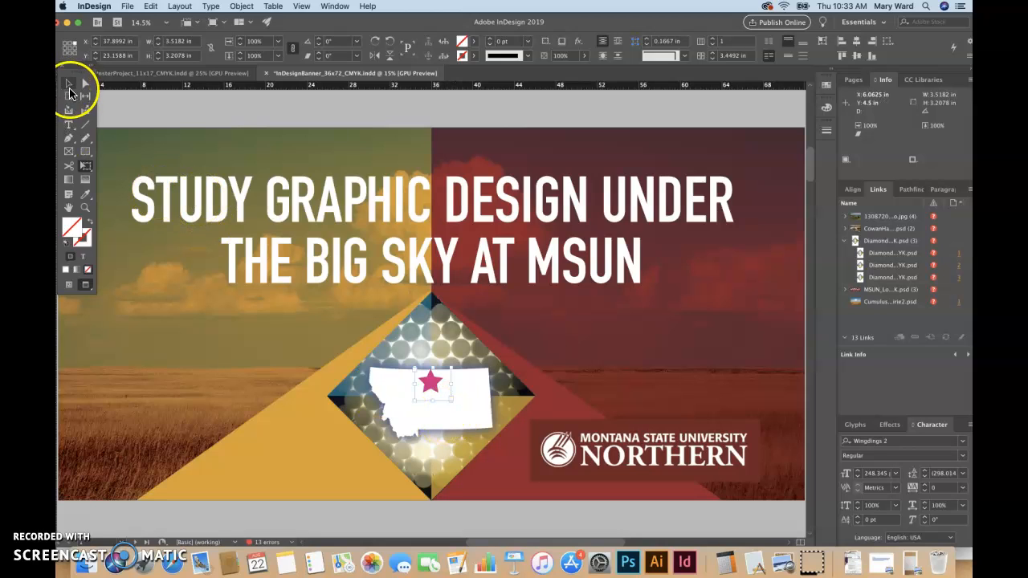
left_click(169, 113)
Fine-tune the star's position slightly down and to the right, to about X 37.95 in and Y 23.3 in
left_click(430, 384)
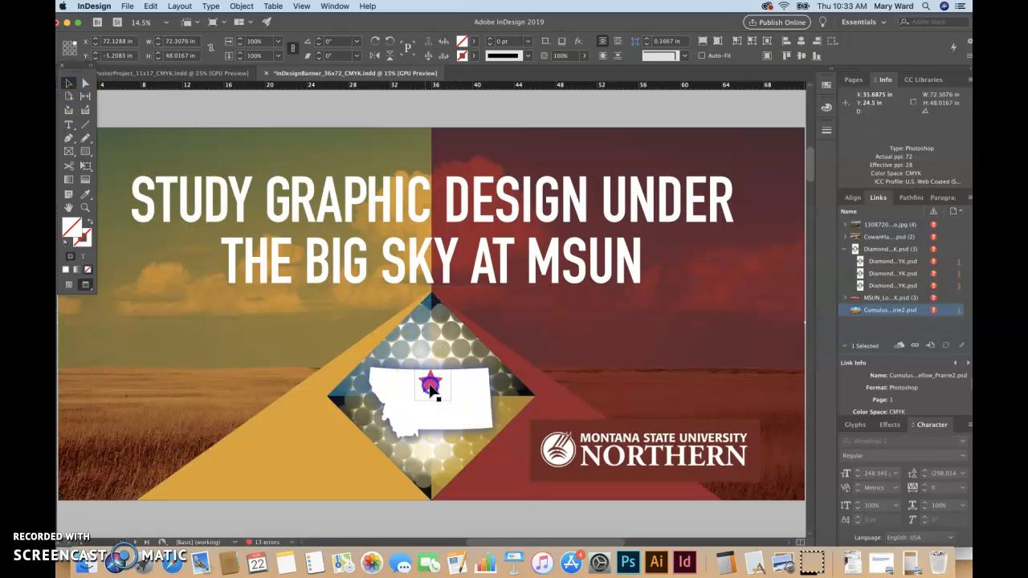
key("Down")
key("Down")
key("Down")
key("Down")
key("Down")
key("Down")
key("Down")
key("Down")
key("Down")
key("Down")
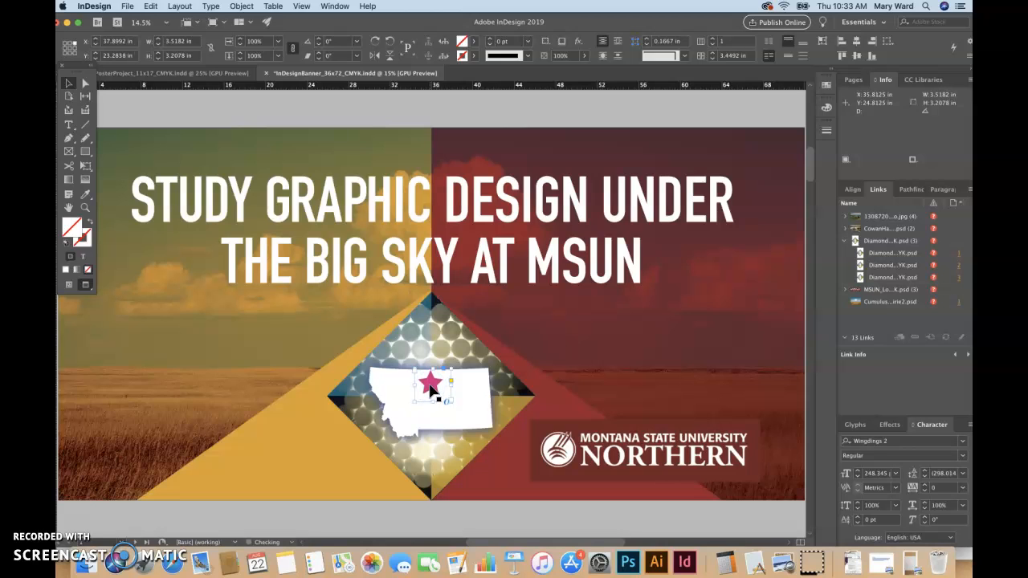
left_click(396, 110)
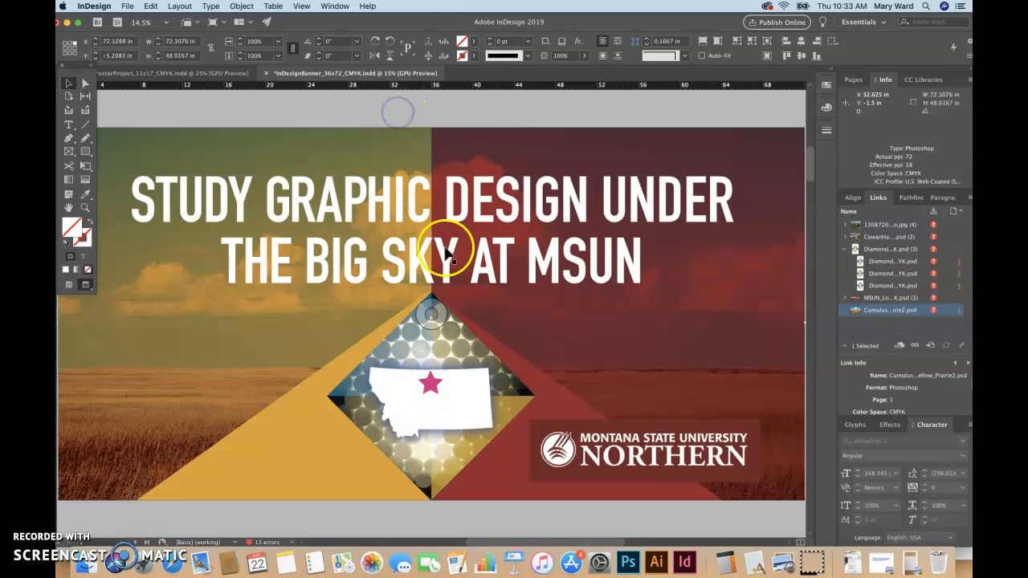
left_click(438, 402)
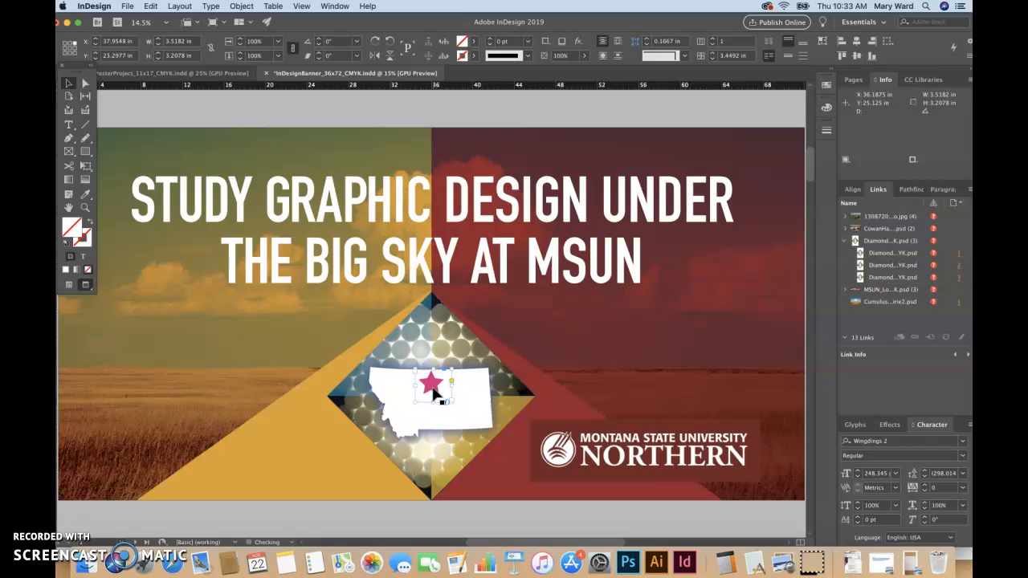
left_click(385, 105)
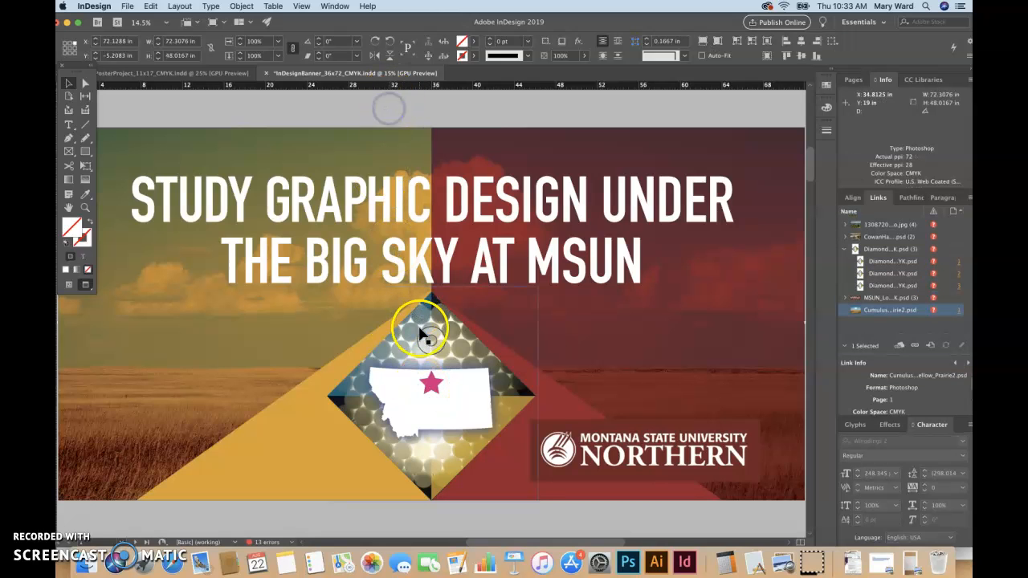
Save the banner document with the whole banner in view
key("super+minus")
key("super+minus")
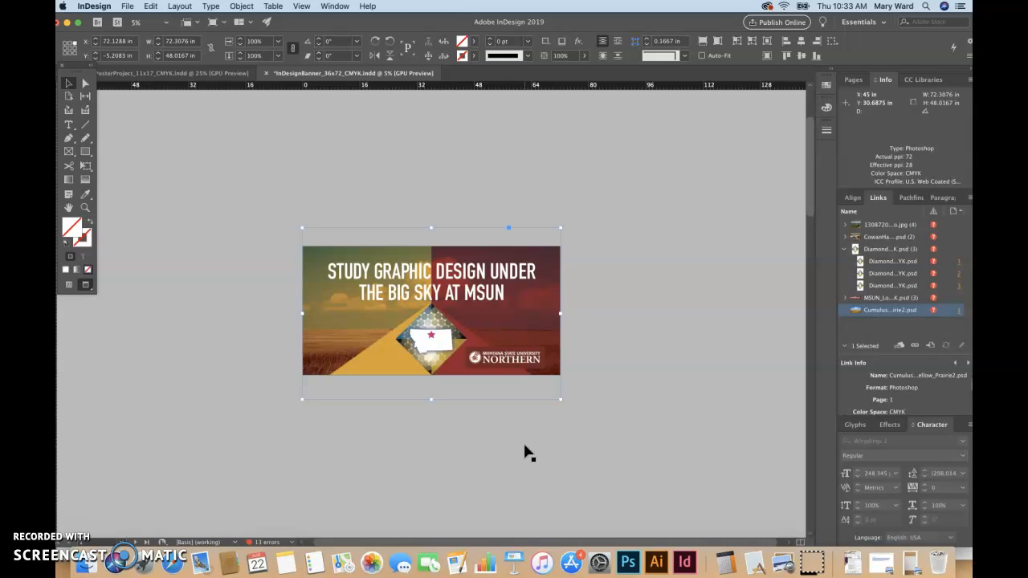
key("super+s")
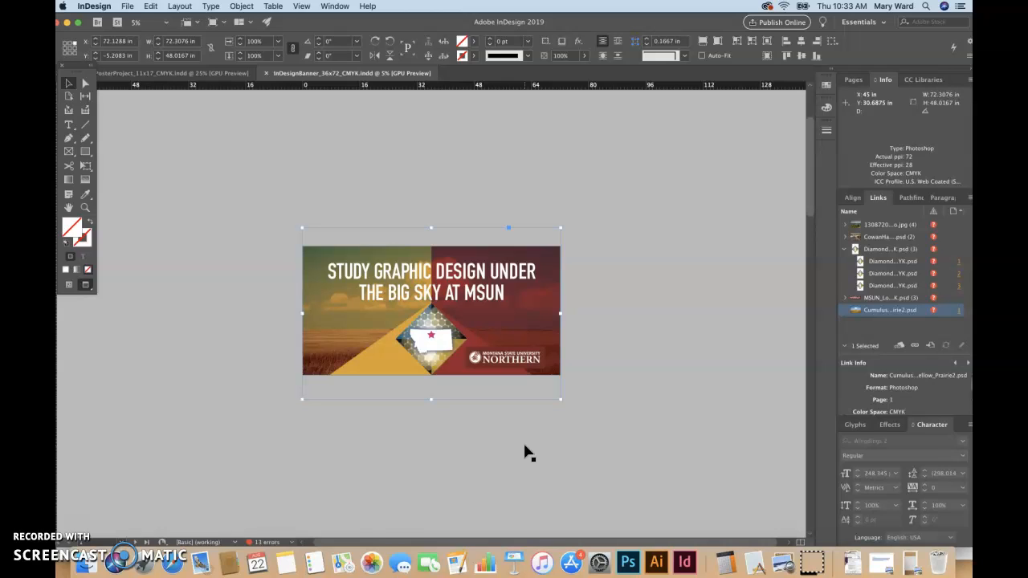
Switch to Safari and browse the Unsplash search results for prairie, examining the landscape and sky photos as possible banner backgrounds
left_click(173, 565)
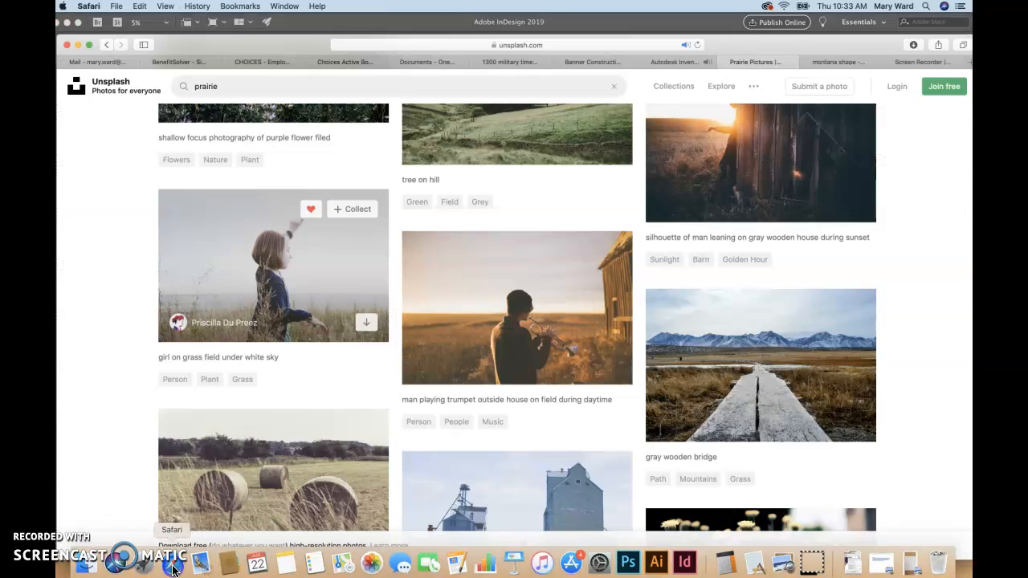
scroll(939, 455, "down", 3)
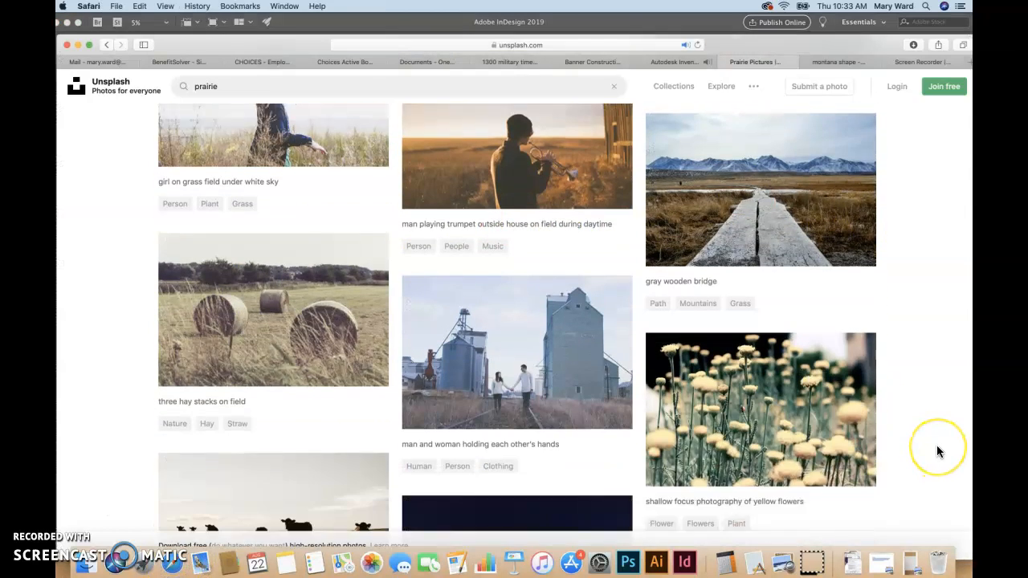
scroll(938, 452, "down", 5)
scroll(937, 452, "up", 1)
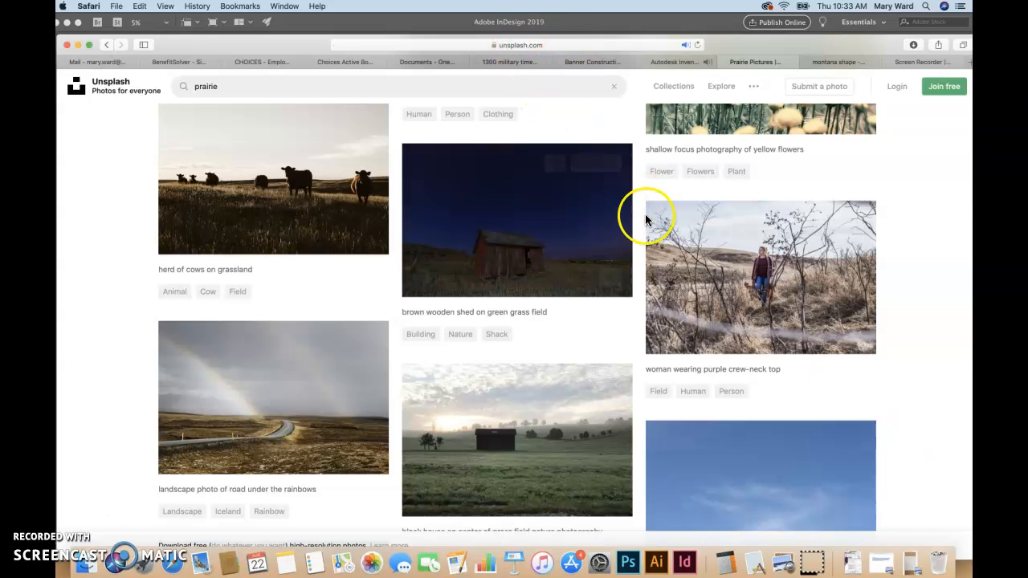
scroll(934, 495, "down", 4)
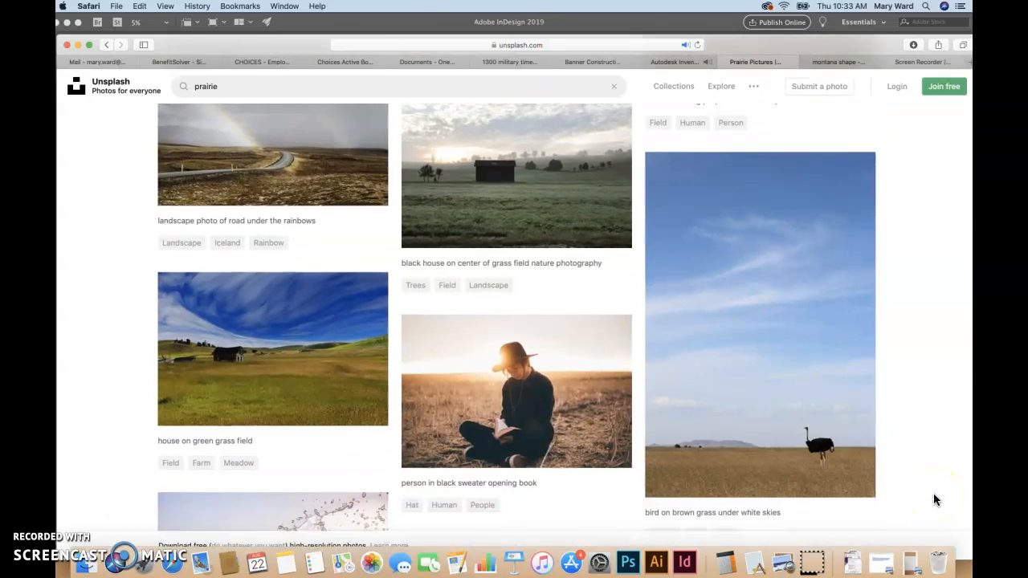
scroll(934, 494, "down", 8)
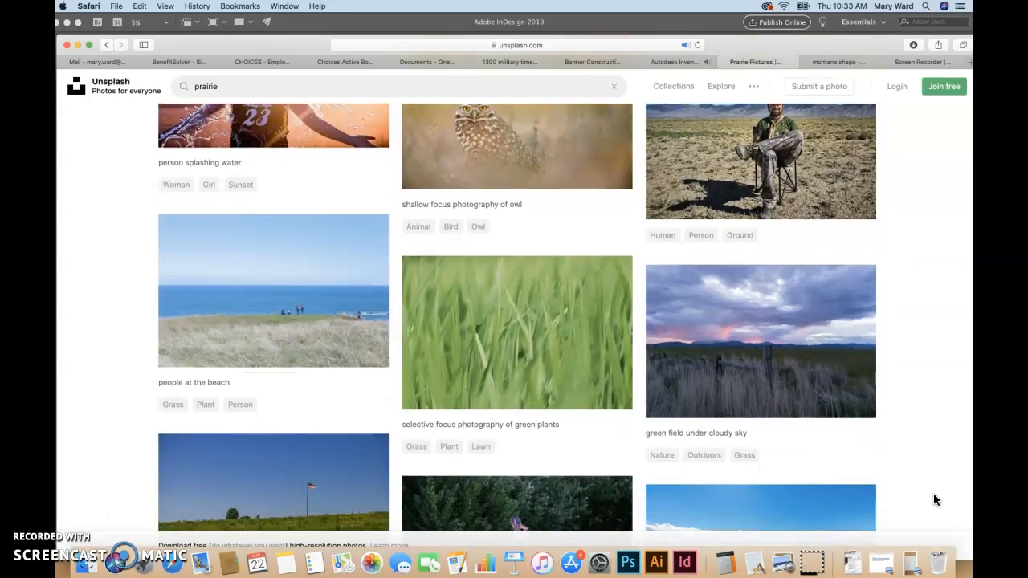
scroll(934, 500, "down", 3)
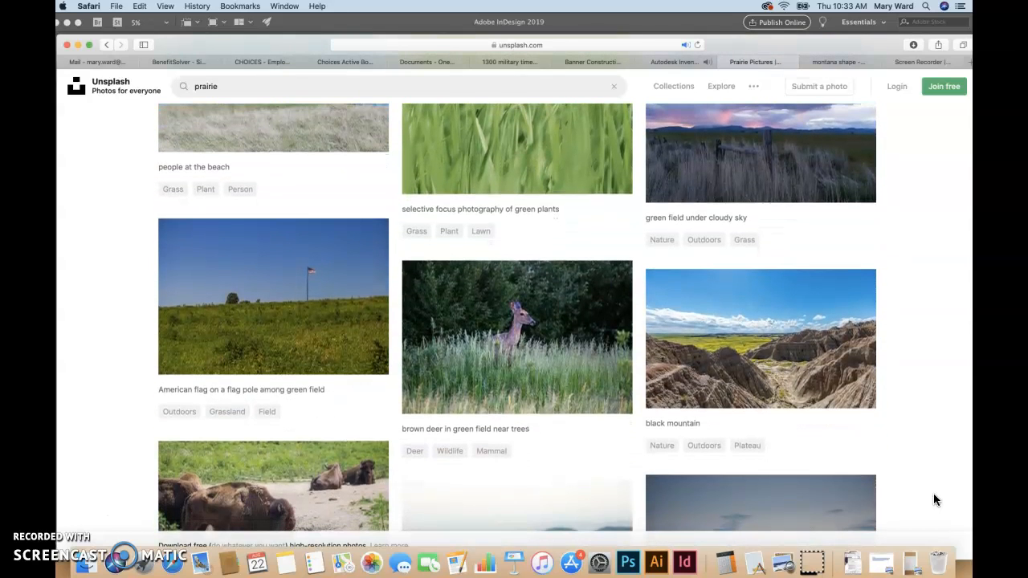
scroll(933, 499, "down", 4)
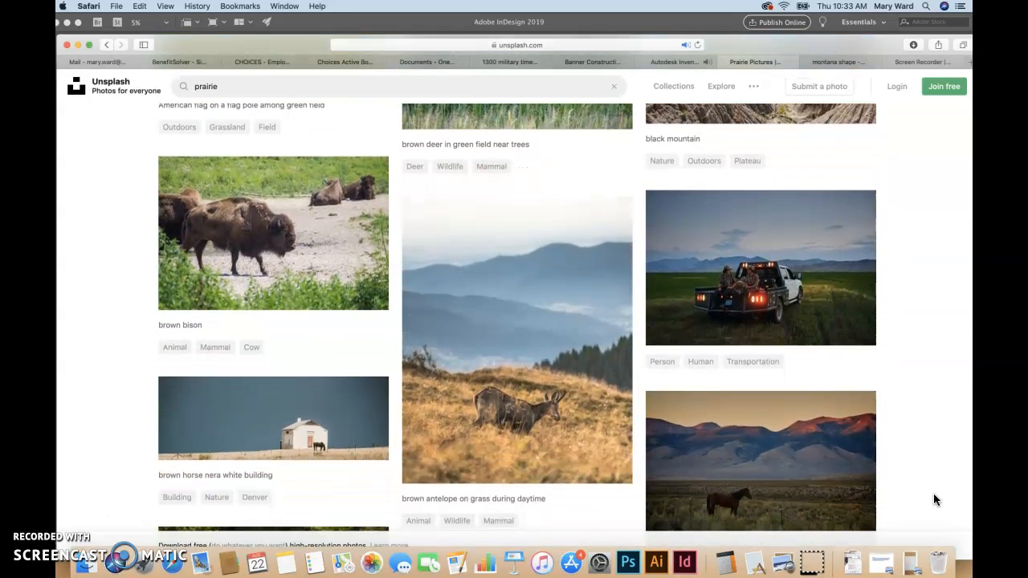
scroll(934, 500, "down", 4)
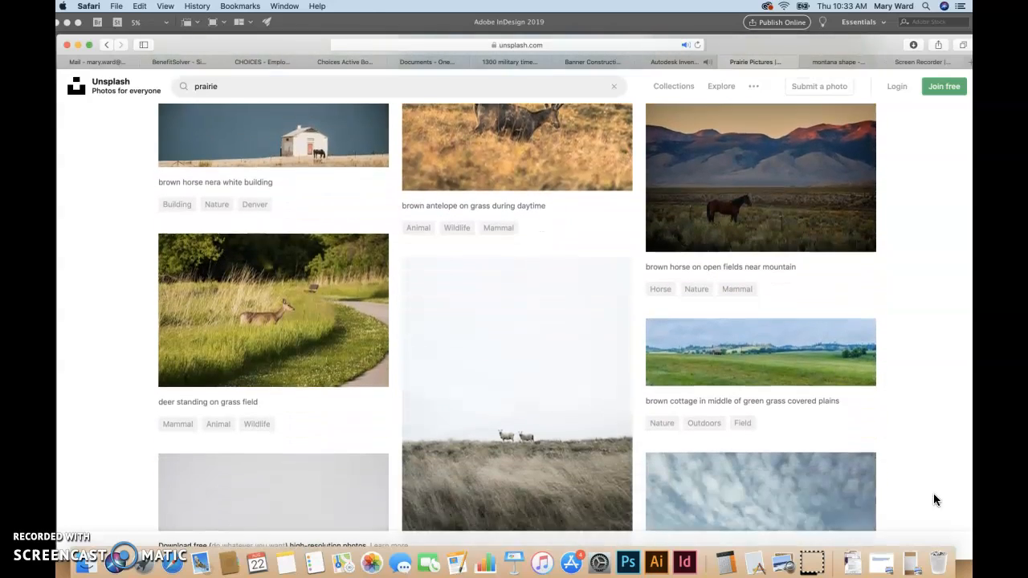
scroll(933, 499, "down", 6)
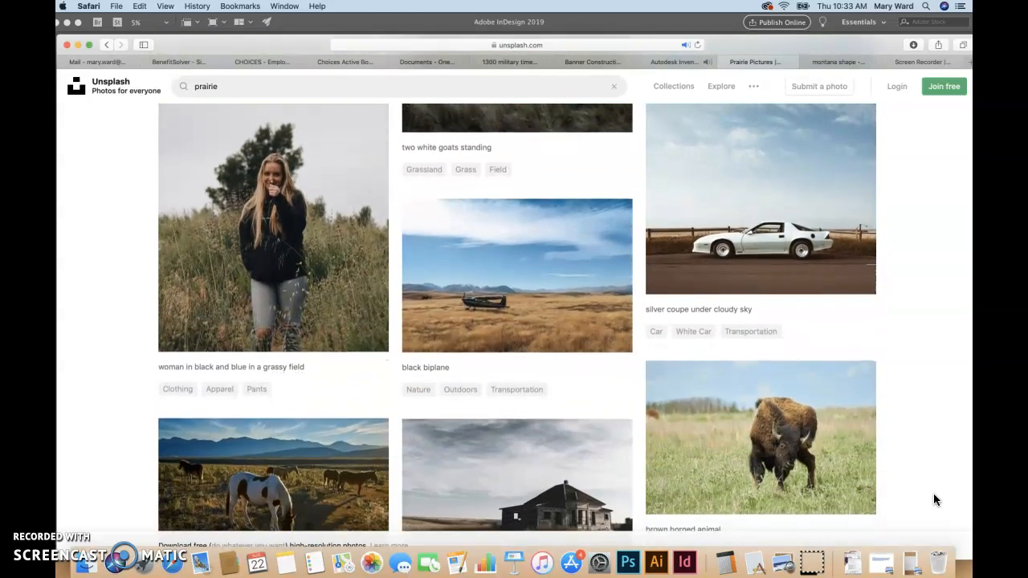
scroll(934, 500, "down", 8)
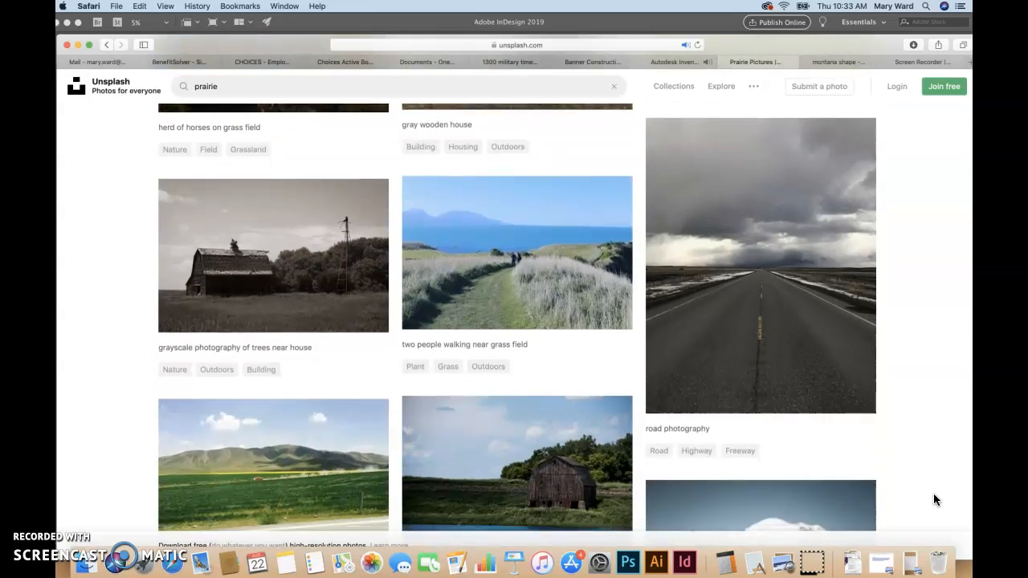
scroll(933, 500, "down", 8)
scroll(933, 498, "down", 2)
scroll(934, 498, "up", 3)
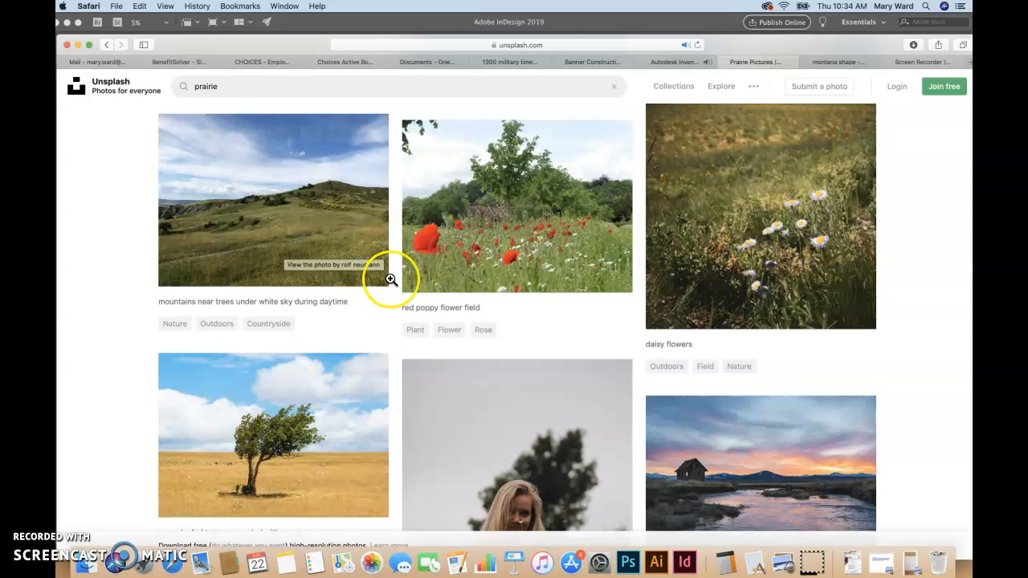
scroll(938, 466, "down", 5)
scroll(938, 468, "down", 3)
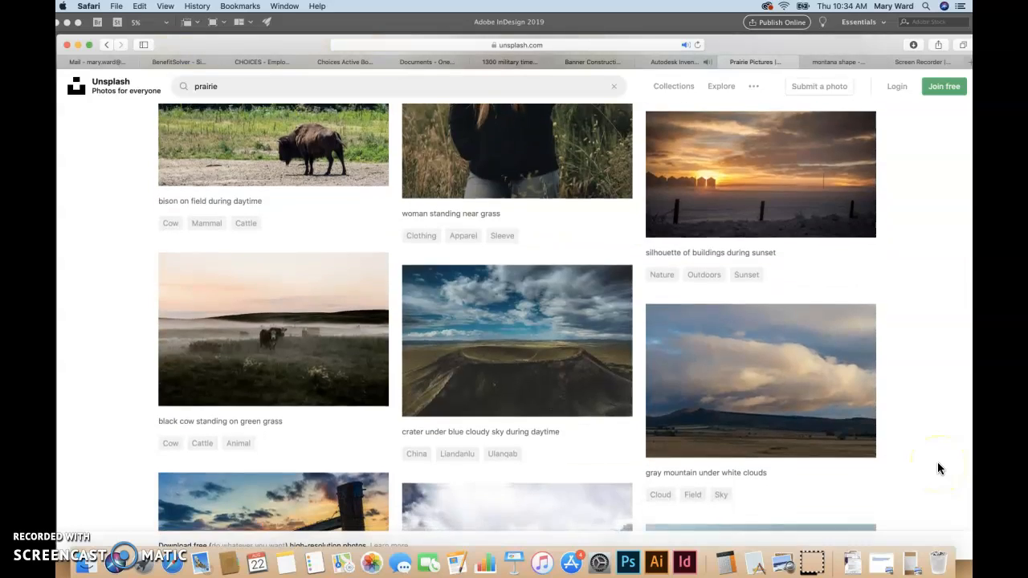
scroll(938, 463, "up", 1)
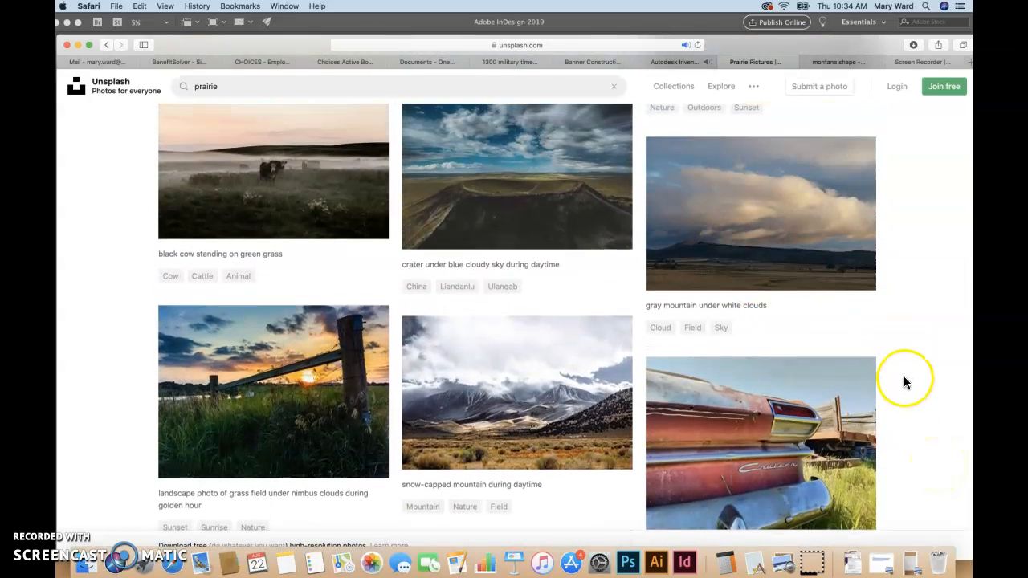
scroll(903, 381, "down", 4)
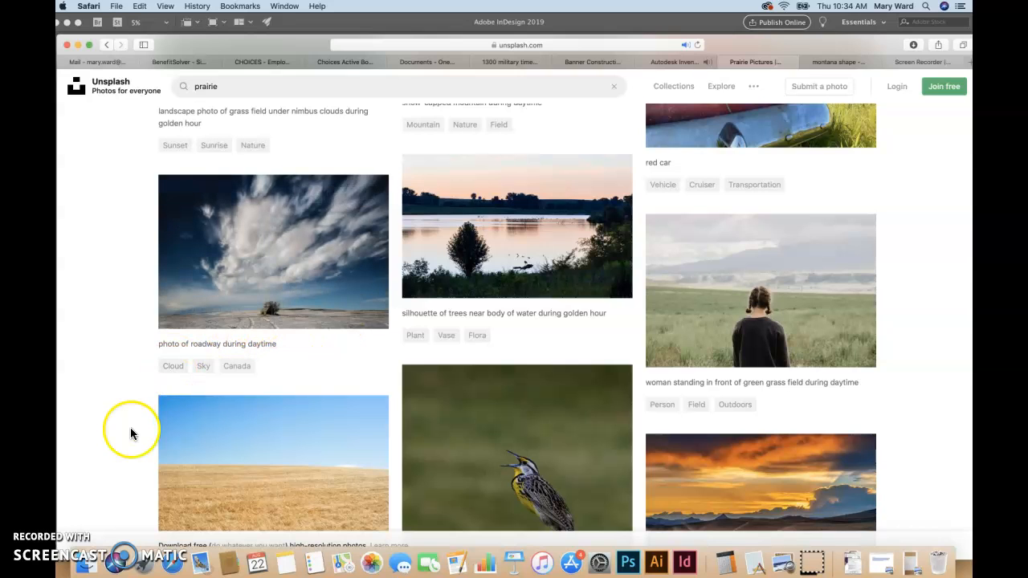
scroll(130, 427, "down", 3)
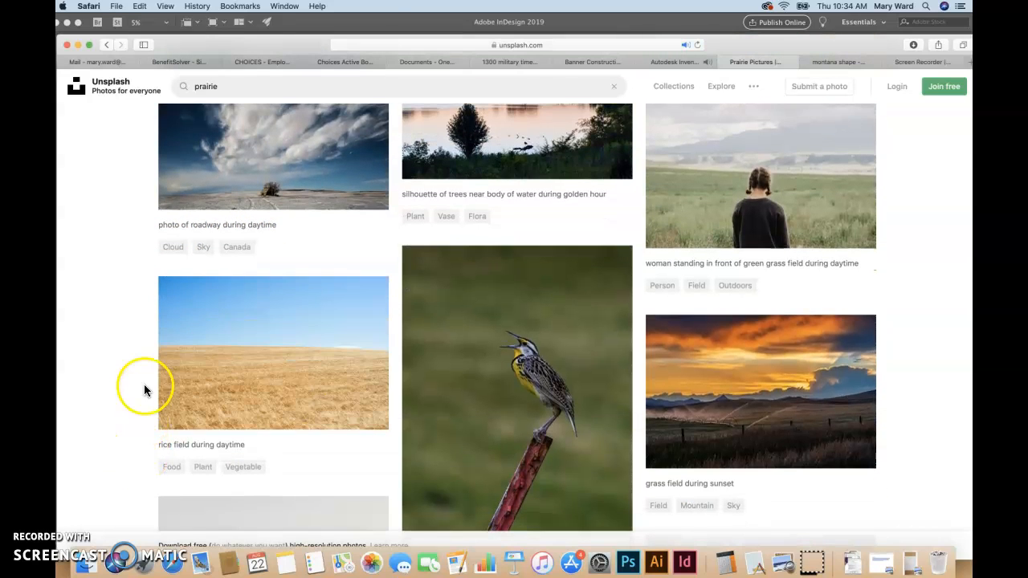
scroll(465, 394, "down", 20)
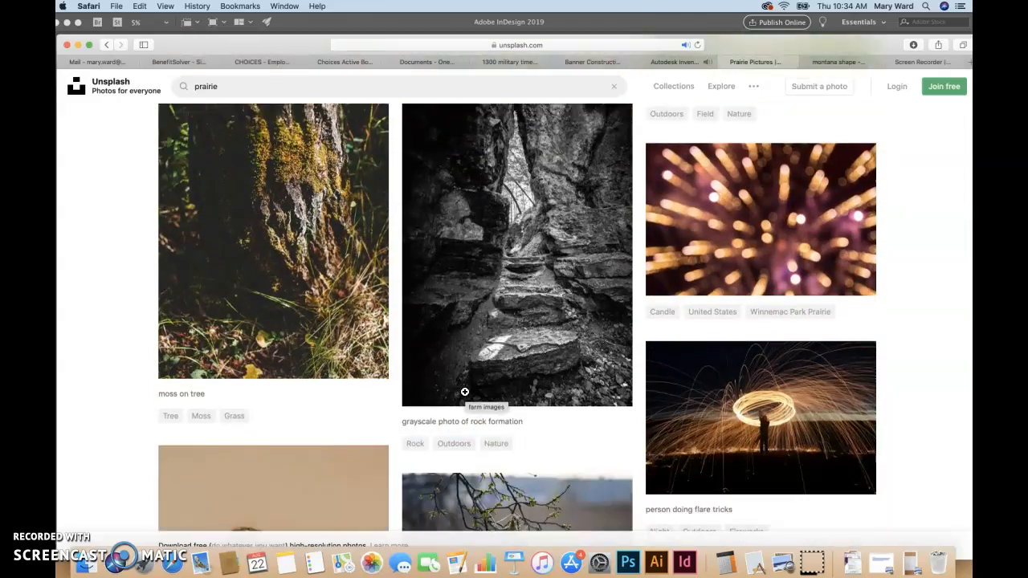
scroll(466, 392, "down", 12)
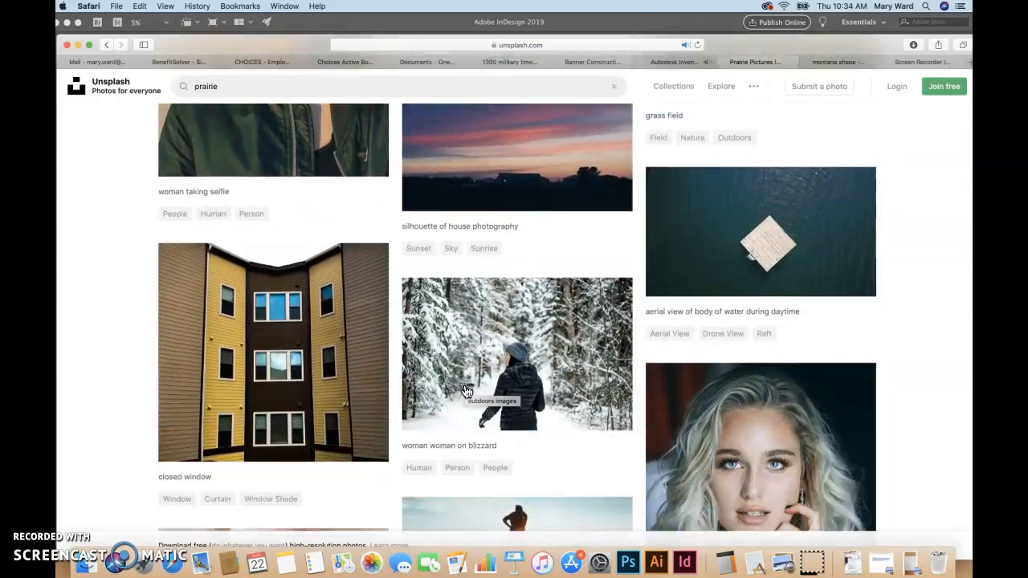
scroll(466, 392, "down", 10)
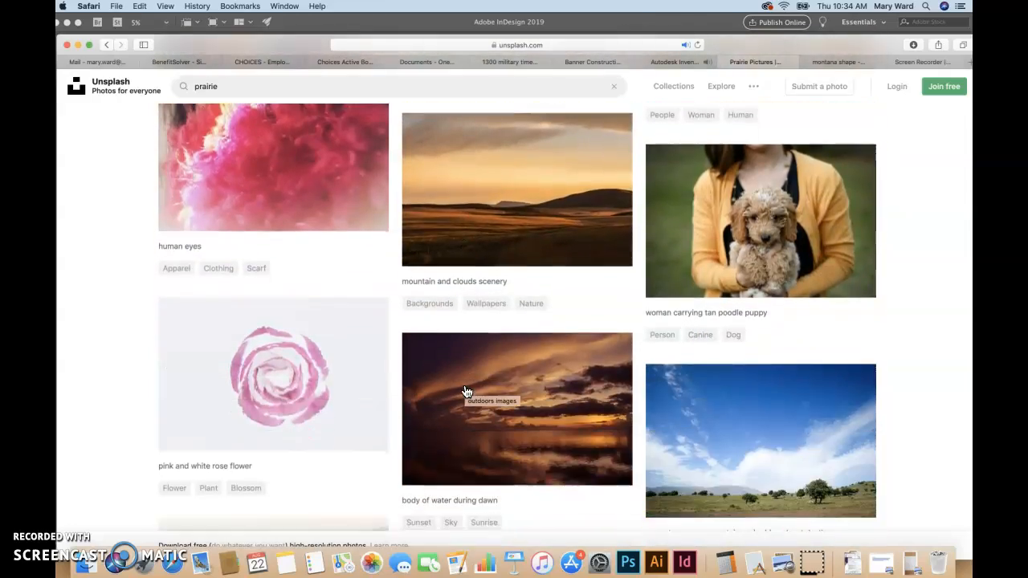
scroll(464, 378, "down", 15)
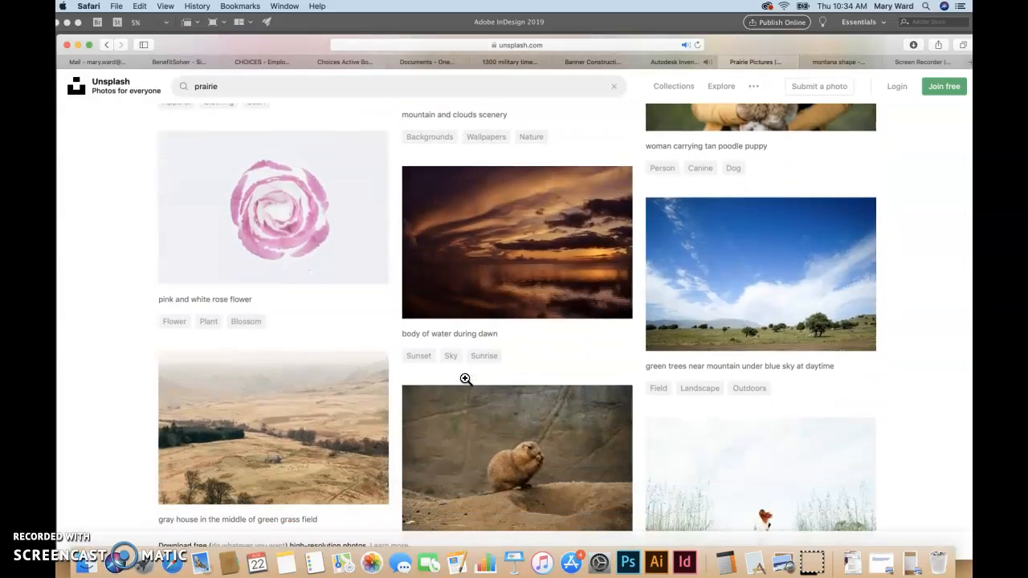
scroll(466, 379, "up", 20)
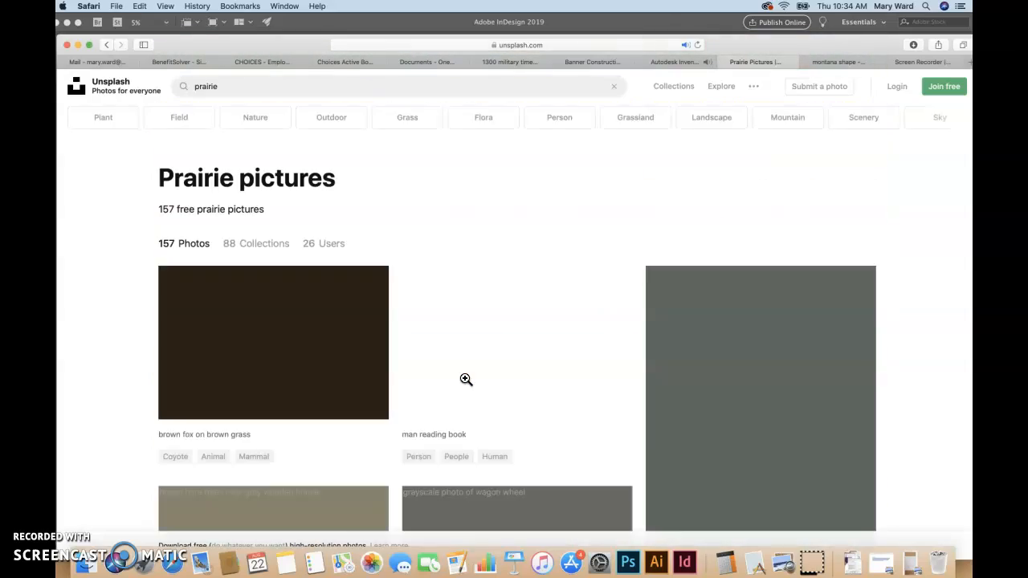
scroll(465, 379, "down", 4)
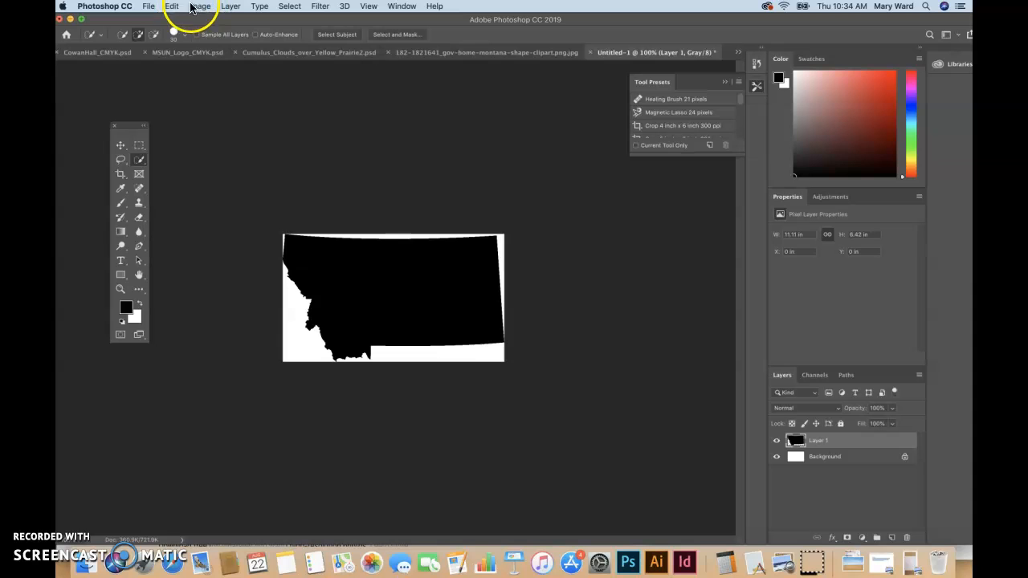
Open the downloaded Unsplash wheat-field photo from the Downloads folder
left_click(149, 7)
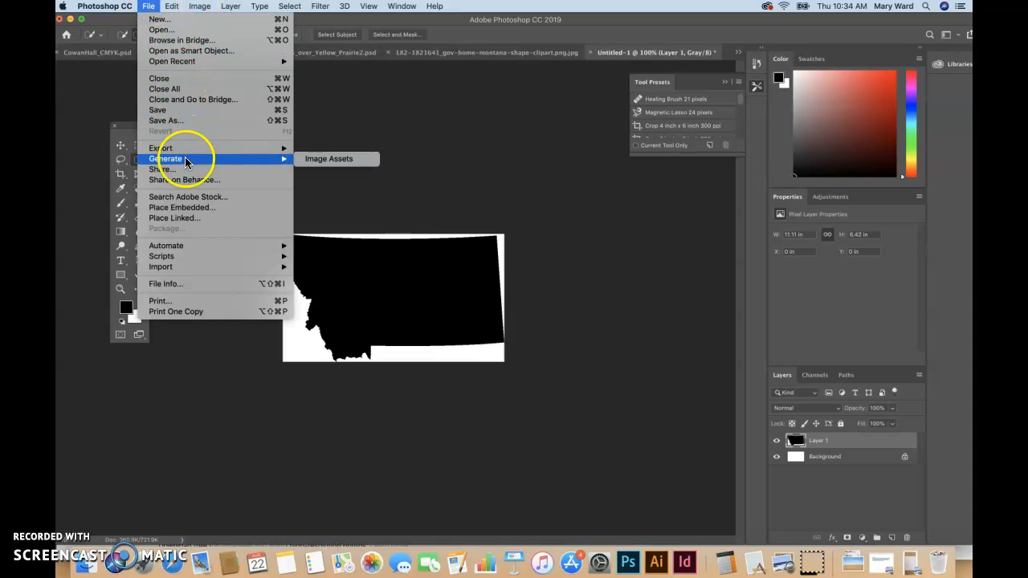
left_click(165, 29)
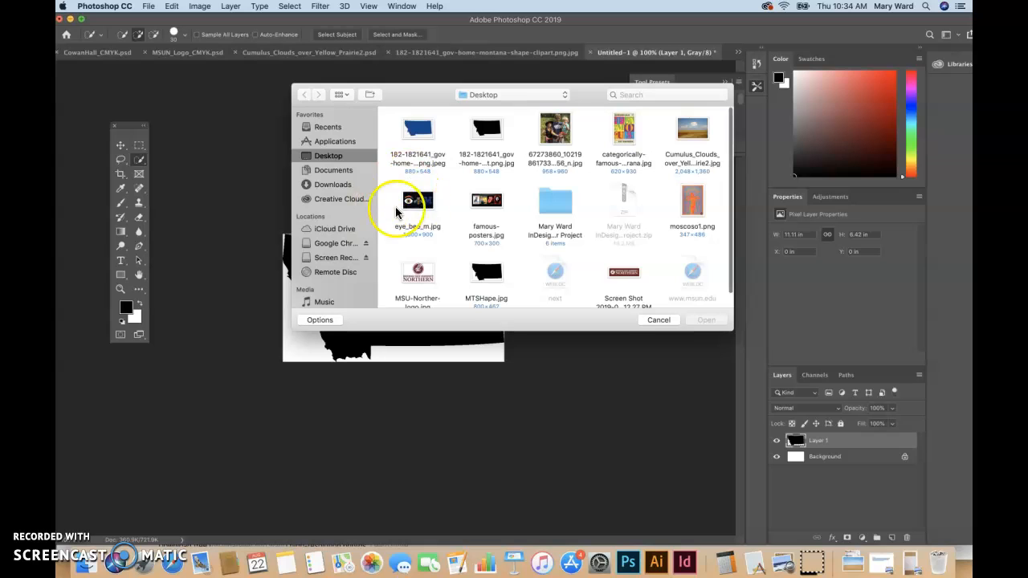
left_click(336, 186)
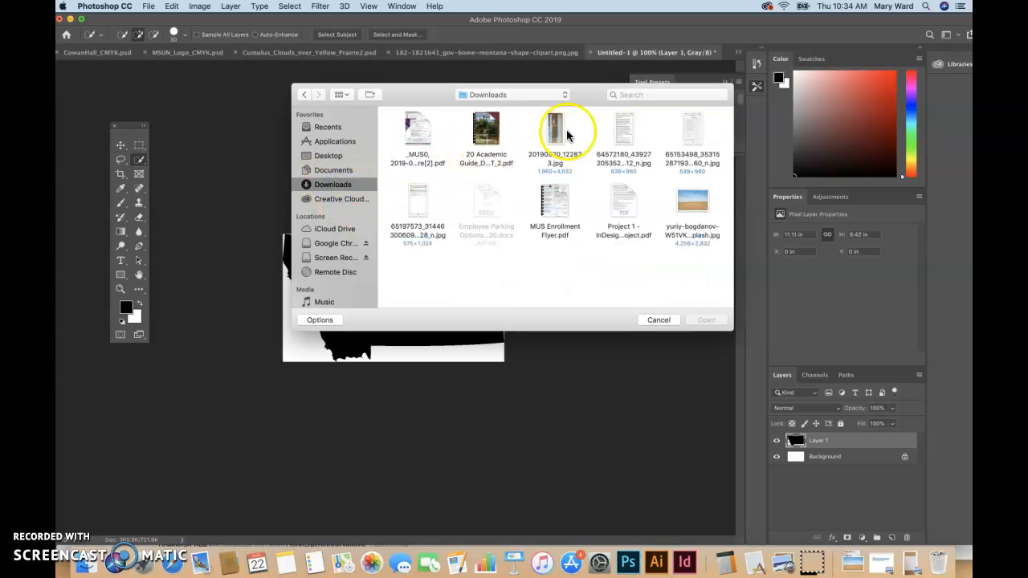
left_click(681, 208)
left_click(703, 321)
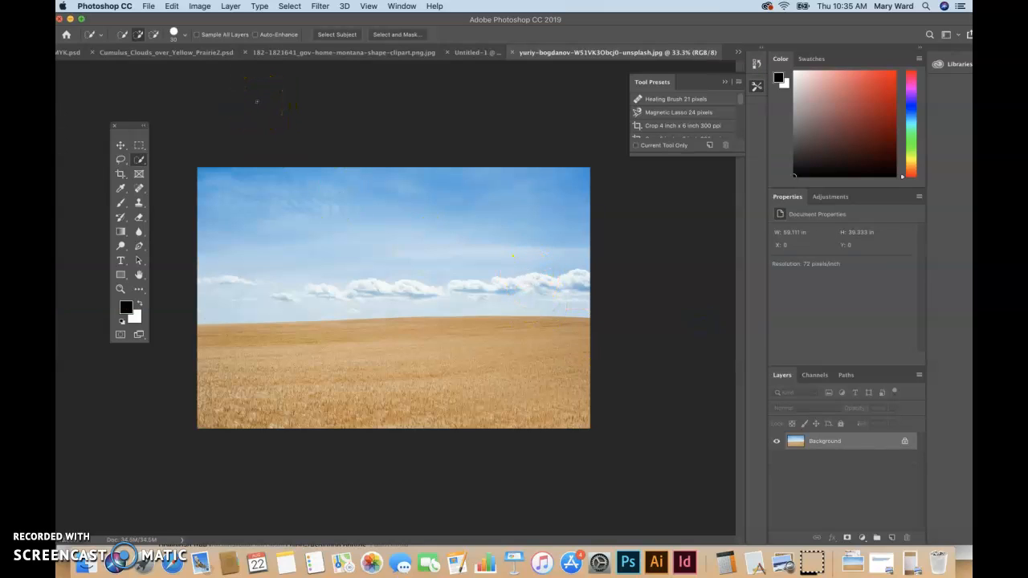
Set the wheat-field photo's resolution to 300 pixels/inch without resampling
key("super+alt+i")
double_click(569, 274)
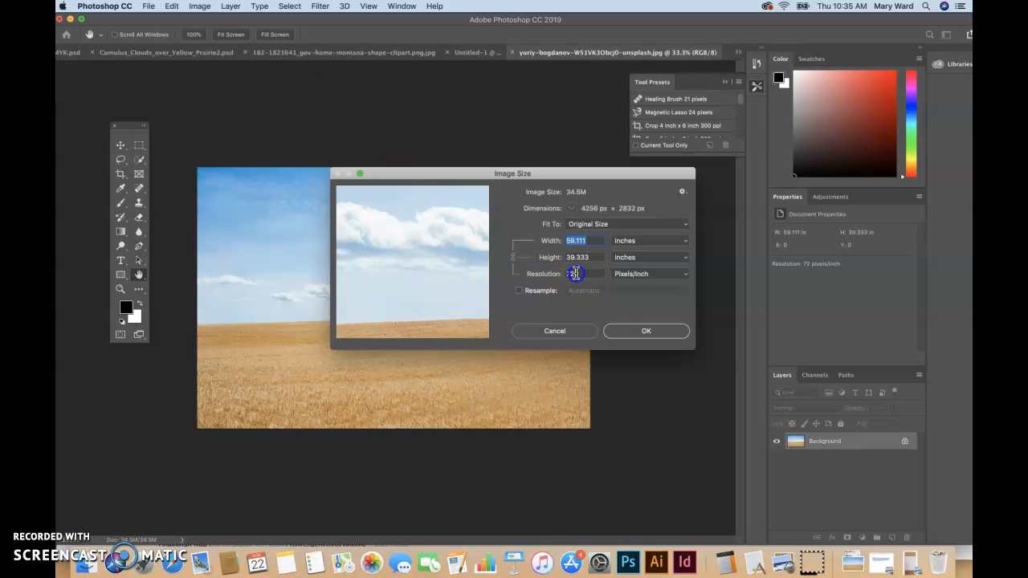
type("300")
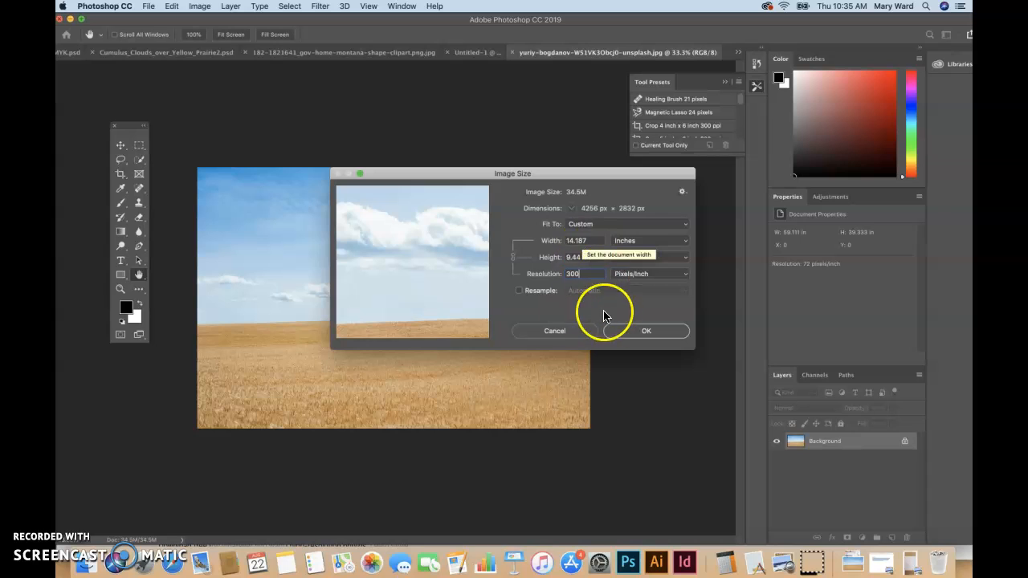
left_click(636, 331)
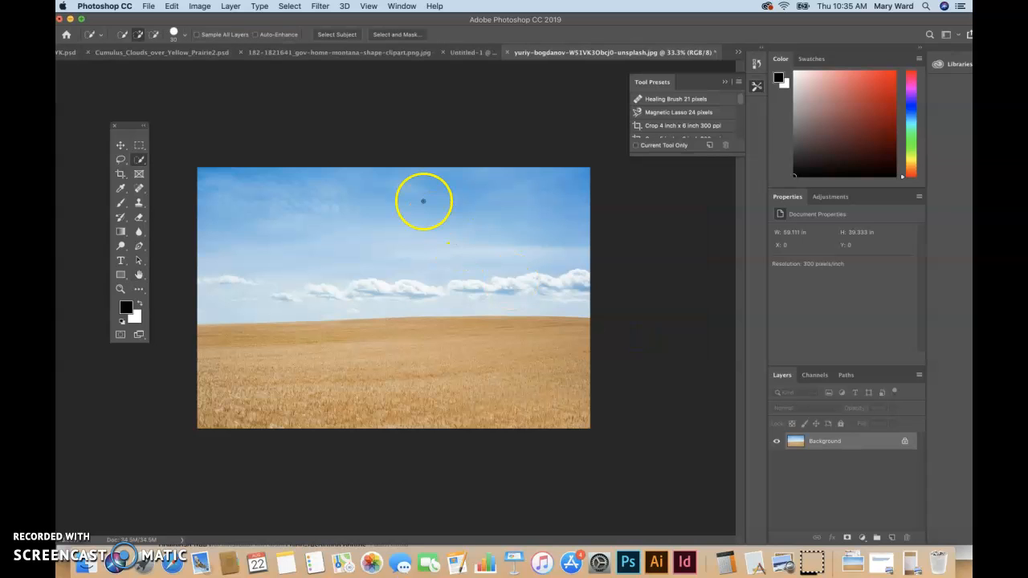
Convert the wheat-field photo to CMYK color mode with the U.S. Web Coated (SWOP) v2 profile
left_click(199, 6)
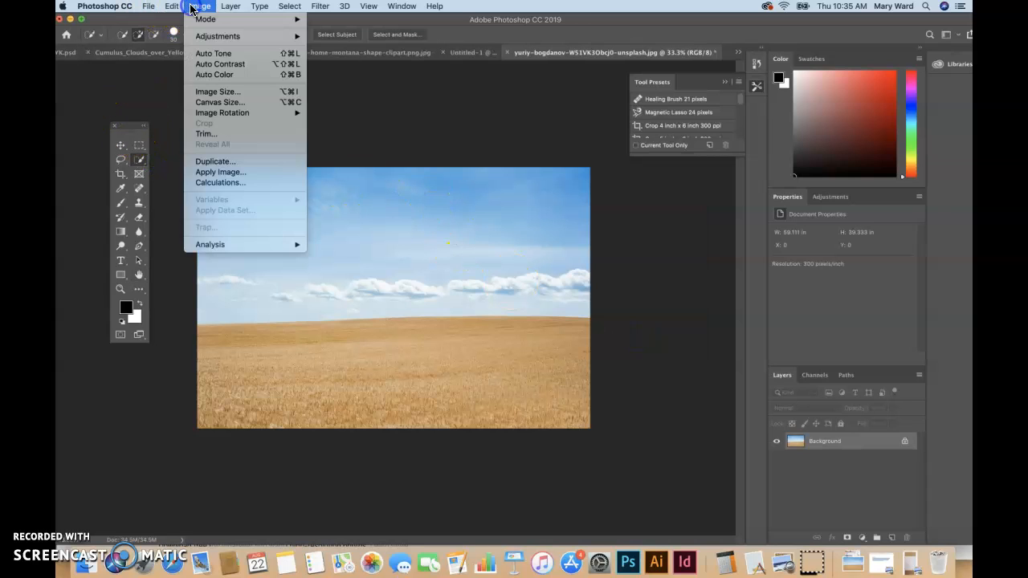
mouse_move(205, 19)
left_click(340, 76)
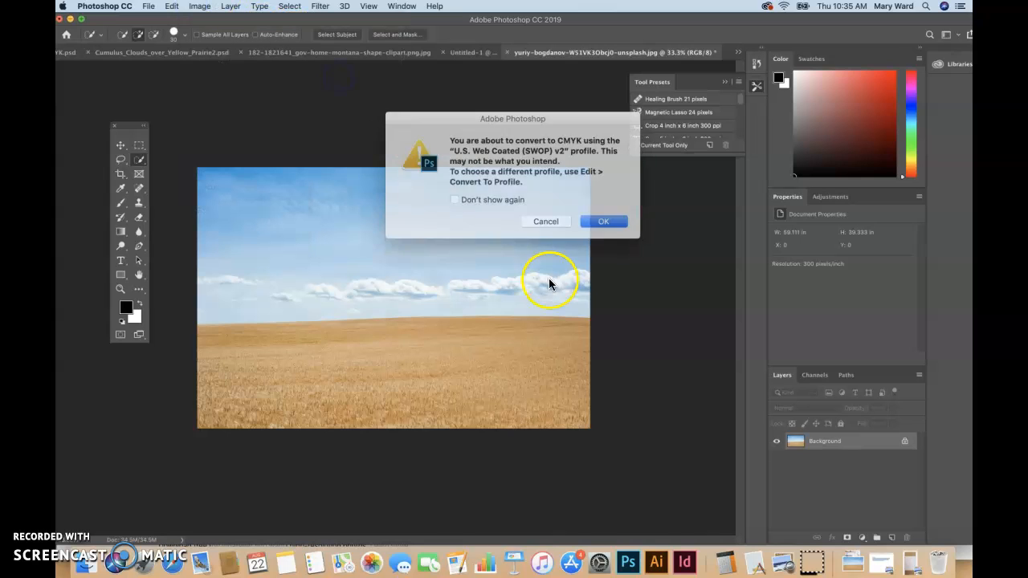
left_click(606, 219)
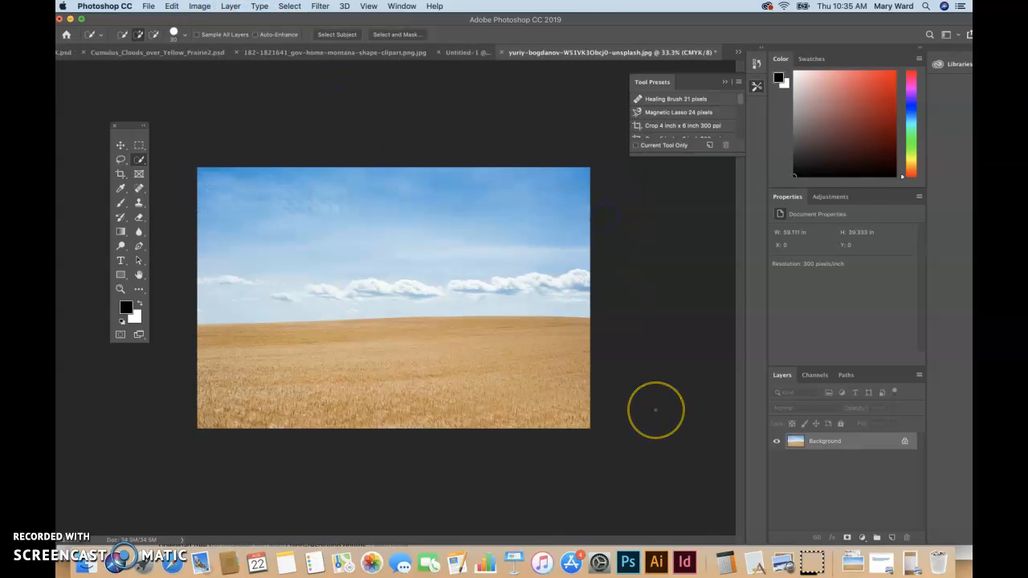
Increase the photo's contrast with Levels, using shadow input 25, midtone 0.79 and a slightly lowered highlight input
key("ctrl+l")
mouse_move(722, 257)
left_mouse_down()
mouse_move(711, 259)
mouse_move(728, 259)
left_mouse_up()
left_click_drag(647, 255, 661, 260)
left_click_drag(786, 257, 783, 258)
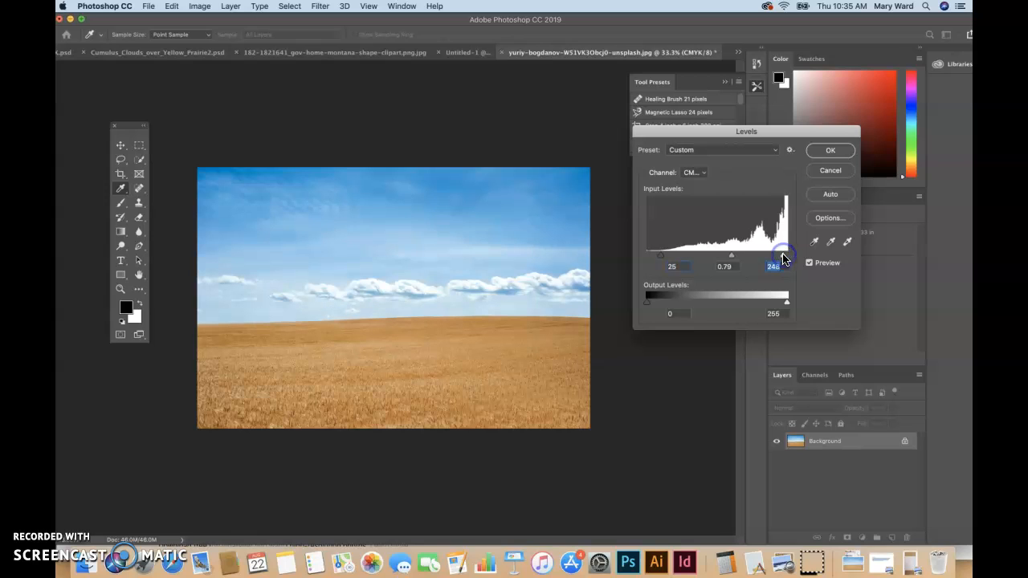
left_click(830, 150)
key("w")
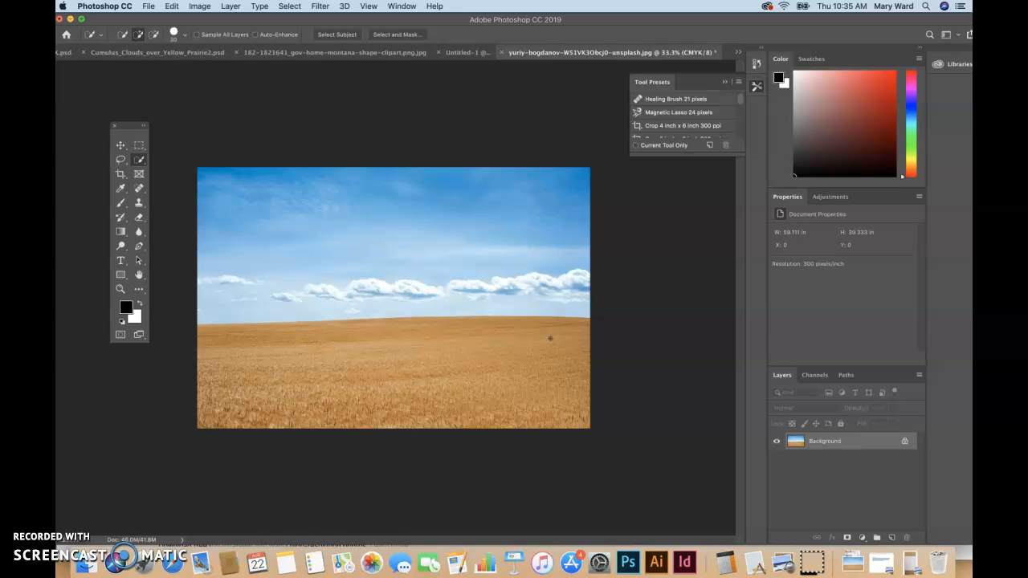
Save the photo as Prairie_CMYK in Photoshop format in the poster and banner project's images folder
key("super+shift+s")
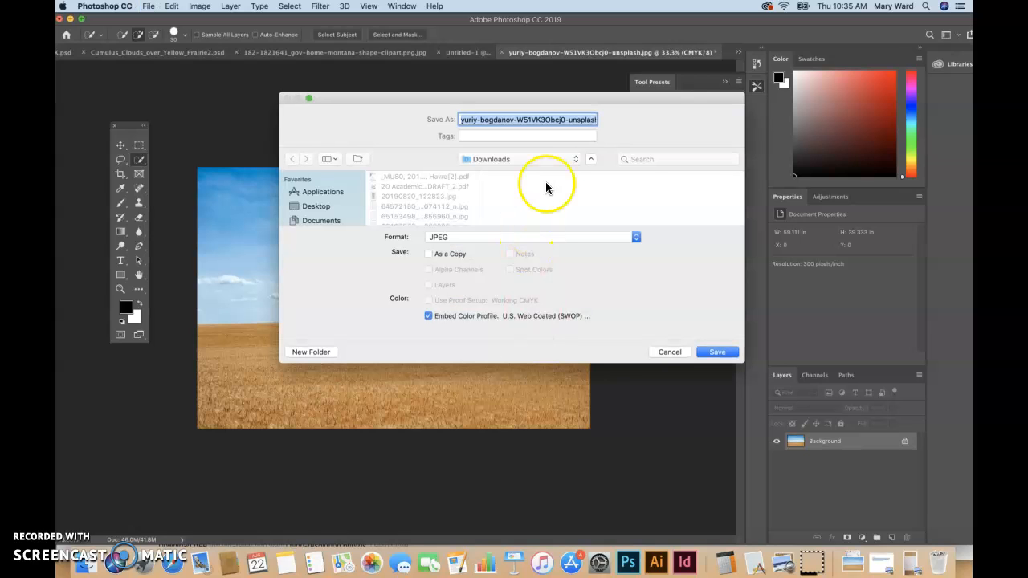
left_click(511, 160)
left_click(512, 230)
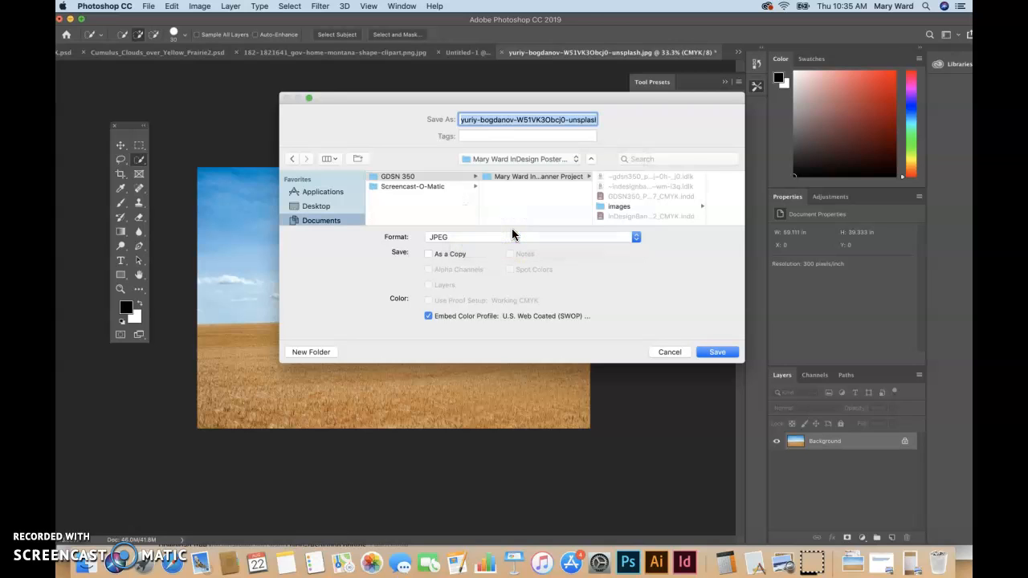
left_click(623, 206)
left_click(540, 121)
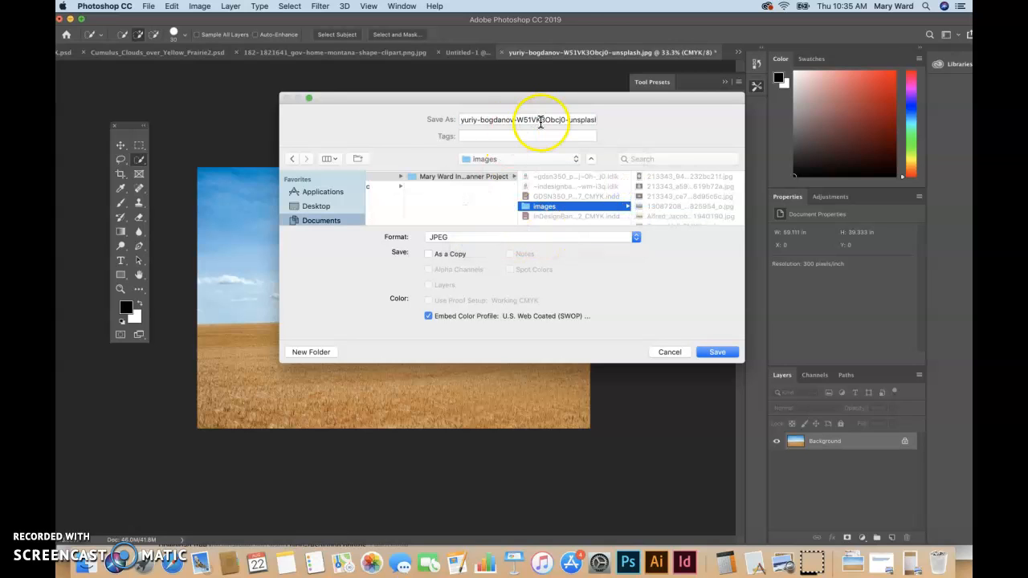
key("super+a")
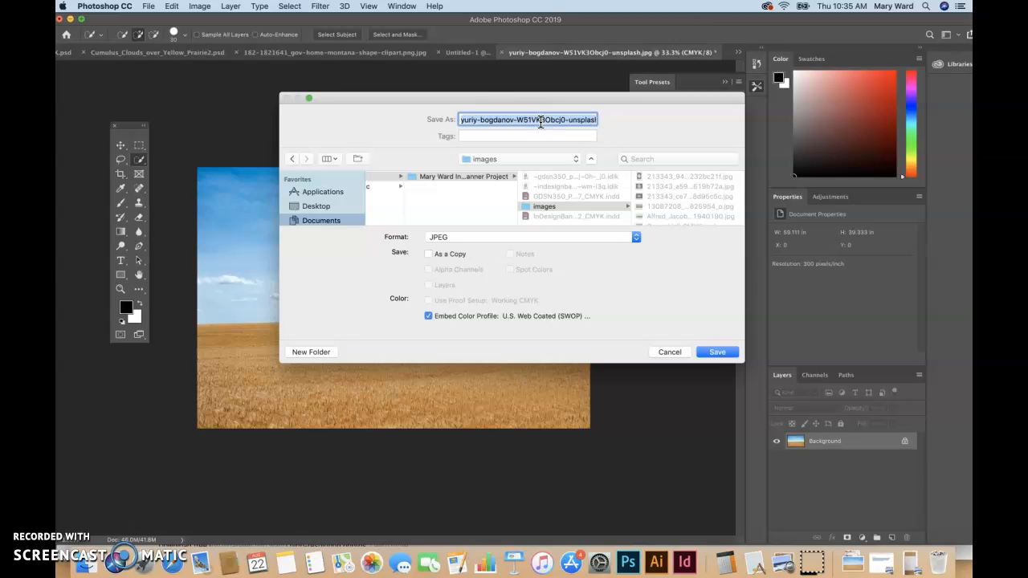
type("Prairie_CMYK")
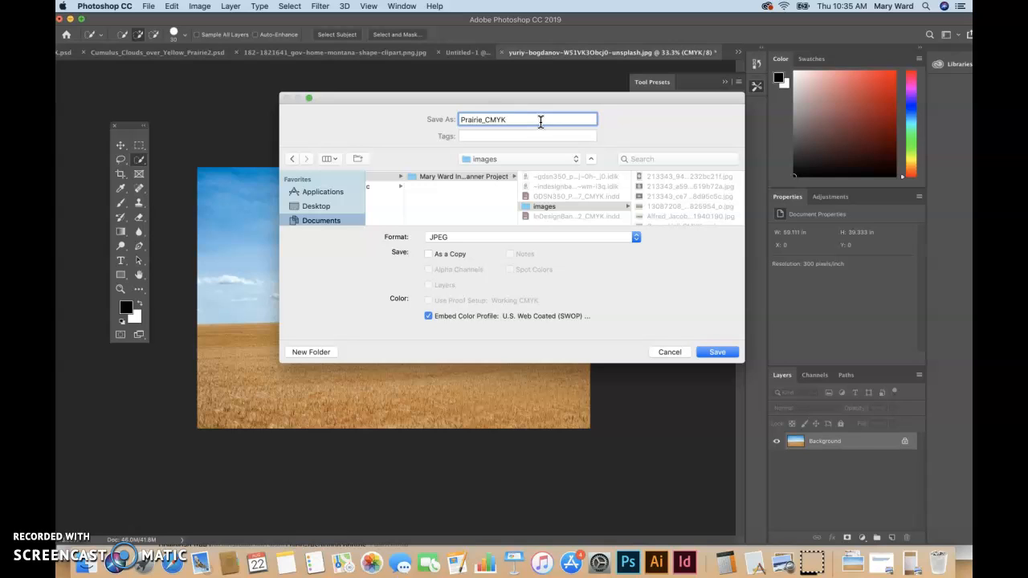
left_click(520, 237)
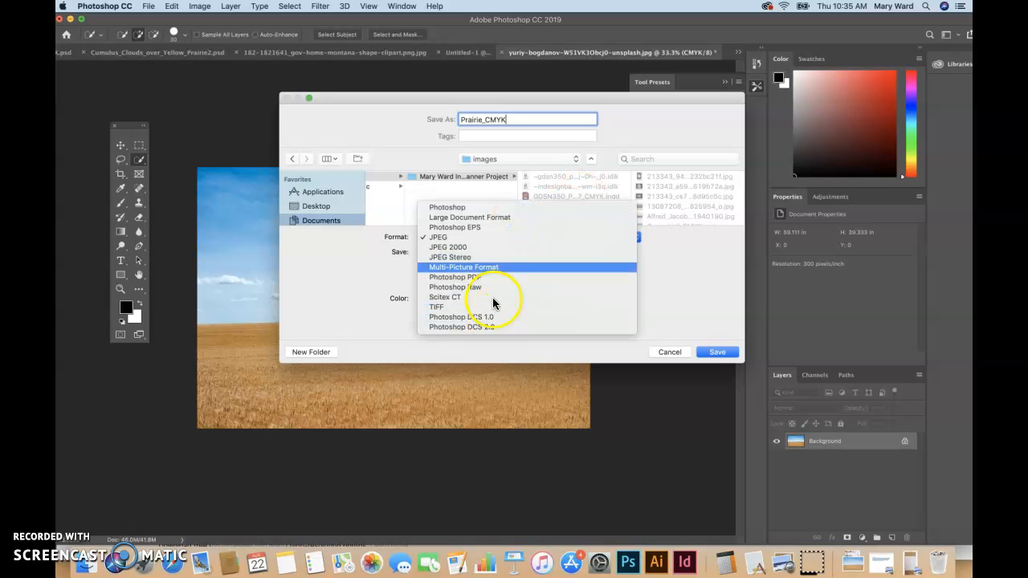
left_click(486, 210)
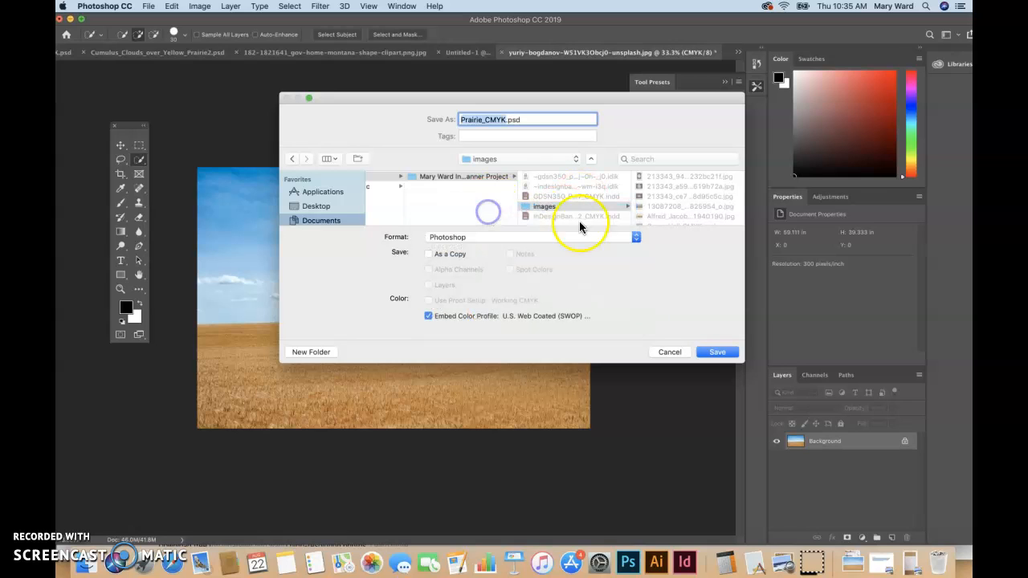
left_click(718, 351)
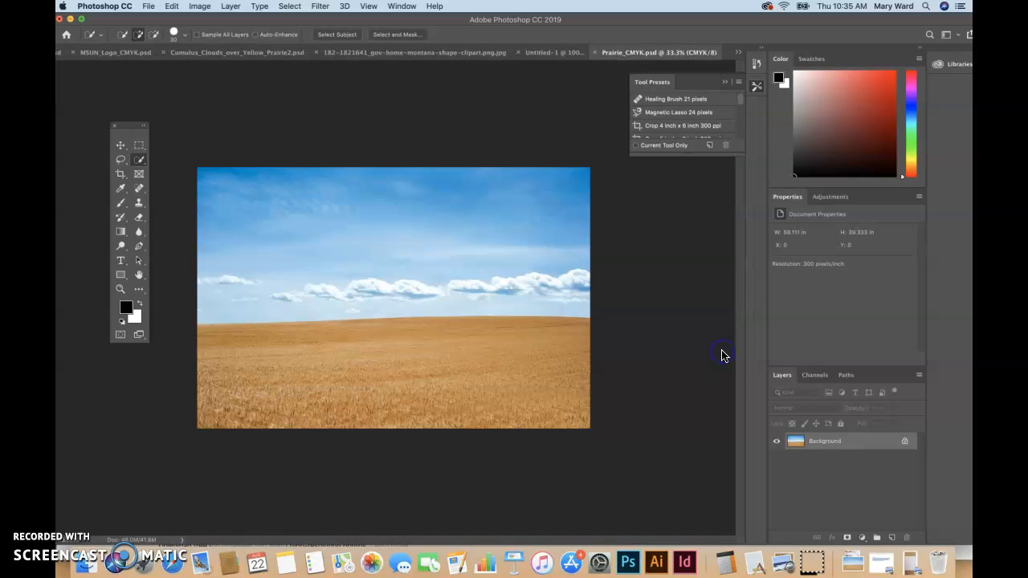
Switch to InDesign and compare the 11x17 poster layout with the 36x72 banner layout
left_click(683, 564)
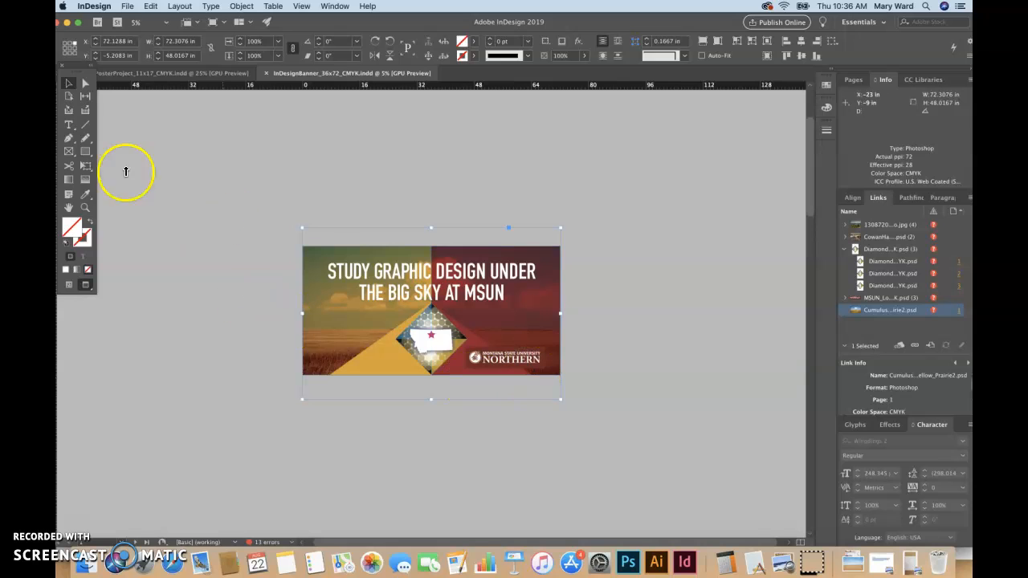
left_click(141, 75)
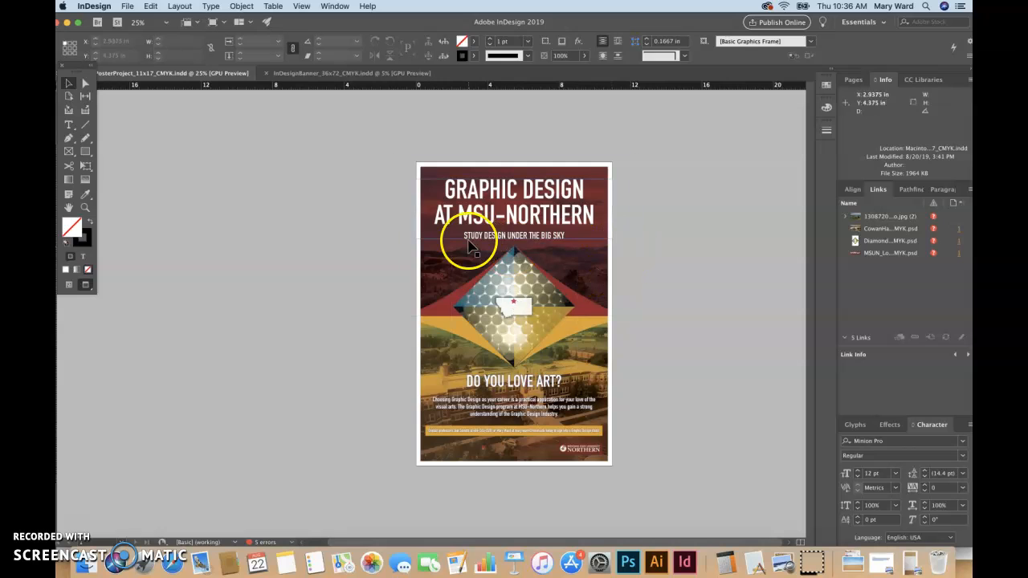
left_click(619, 267)
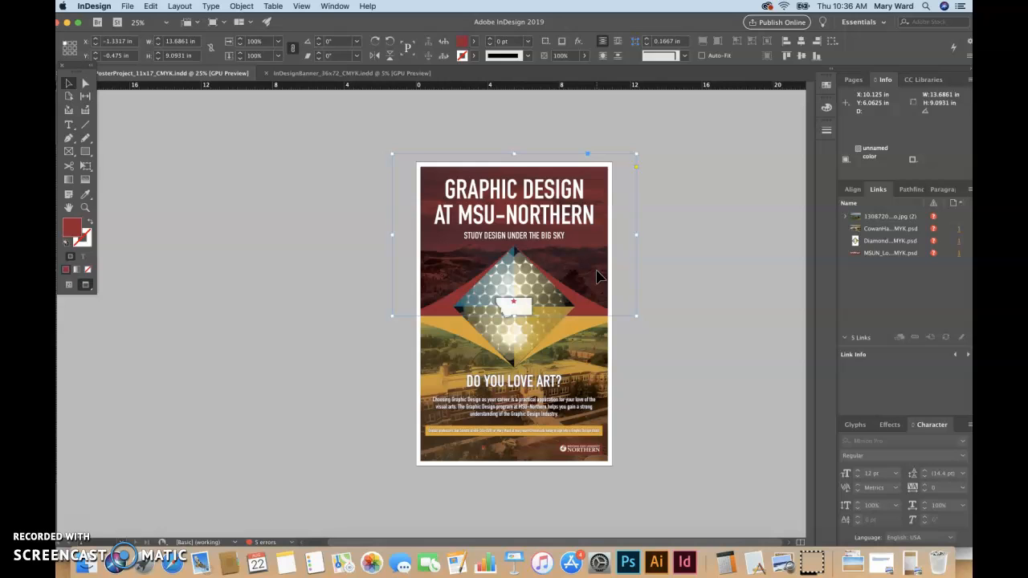
left_click(305, 74)
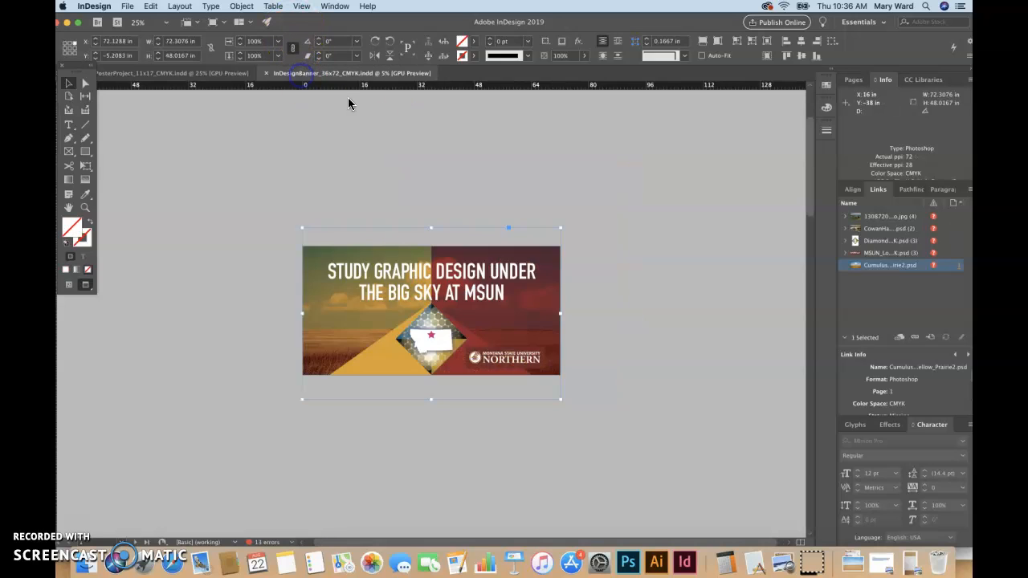
left_click(205, 79)
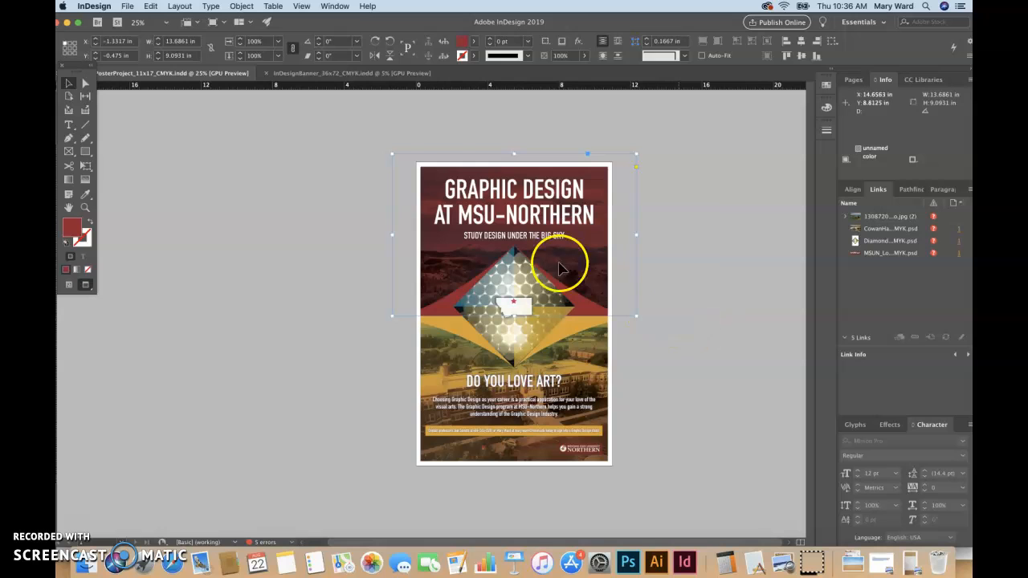
left_click(341, 73)
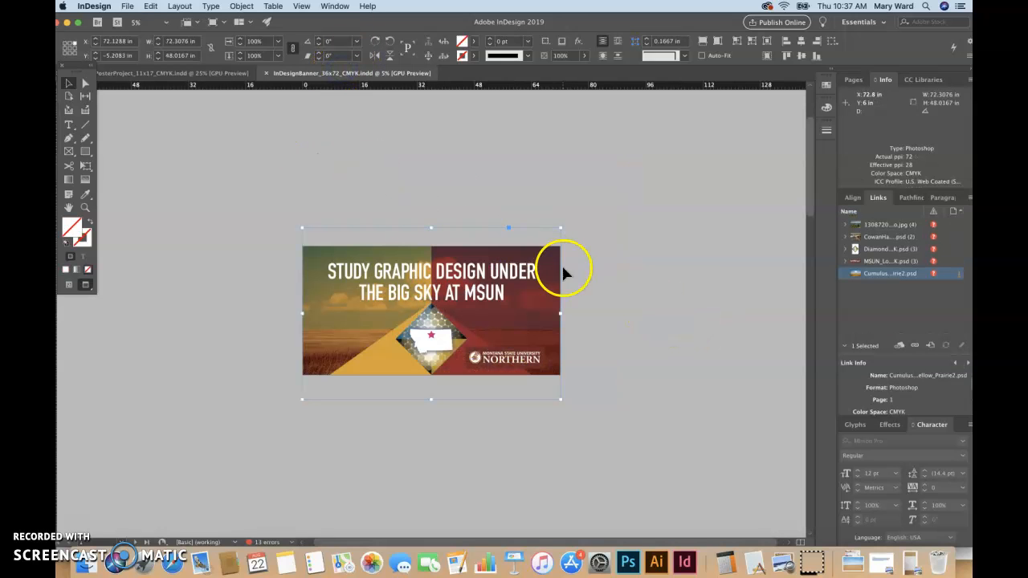
Turn off the preview in the banner and the poster to examine their background photos and shapes beyond the page edges
left_click(640, 399)
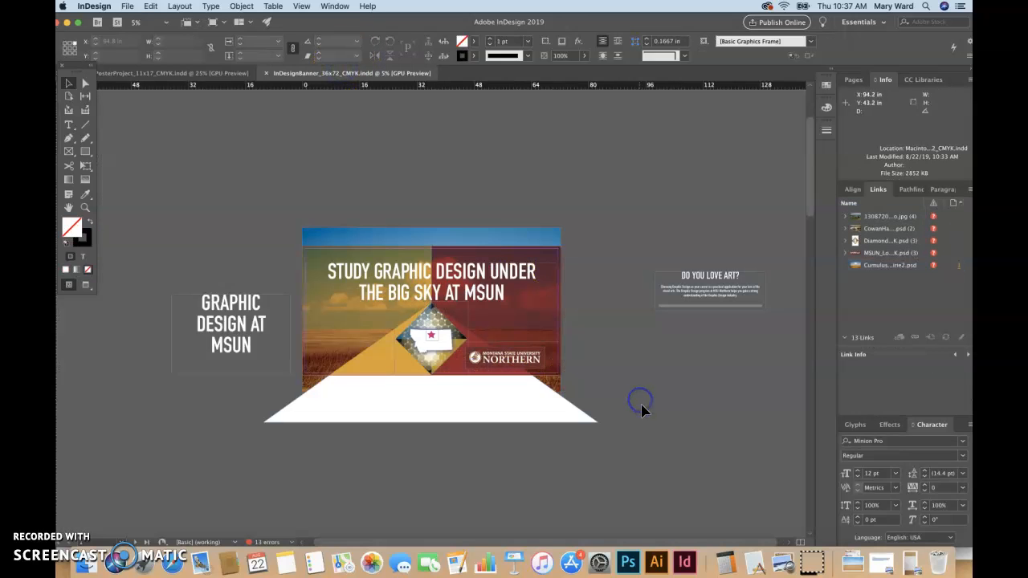
left_click(494, 229)
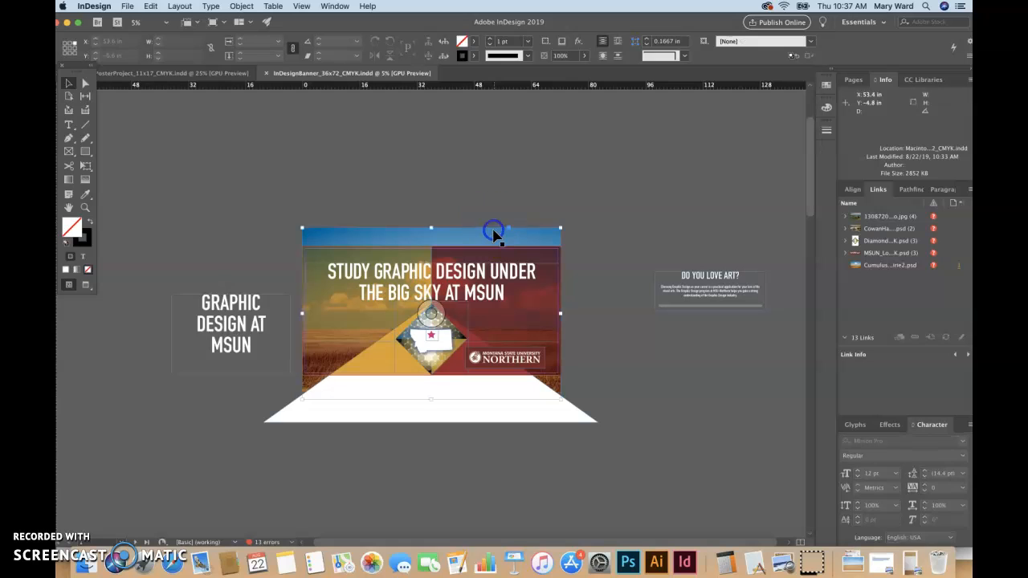
left_click(215, 71)
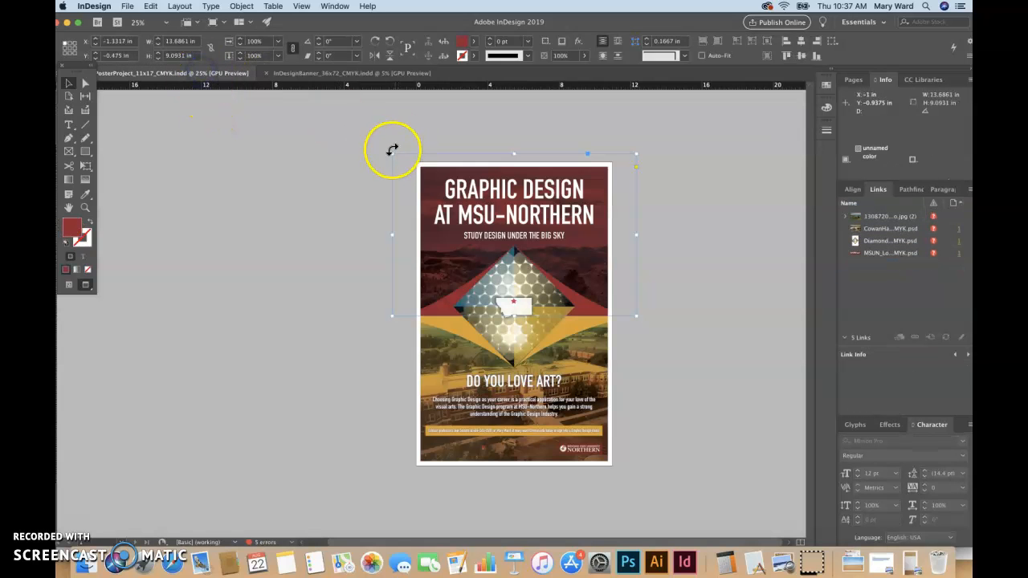
key("ctrl+v")
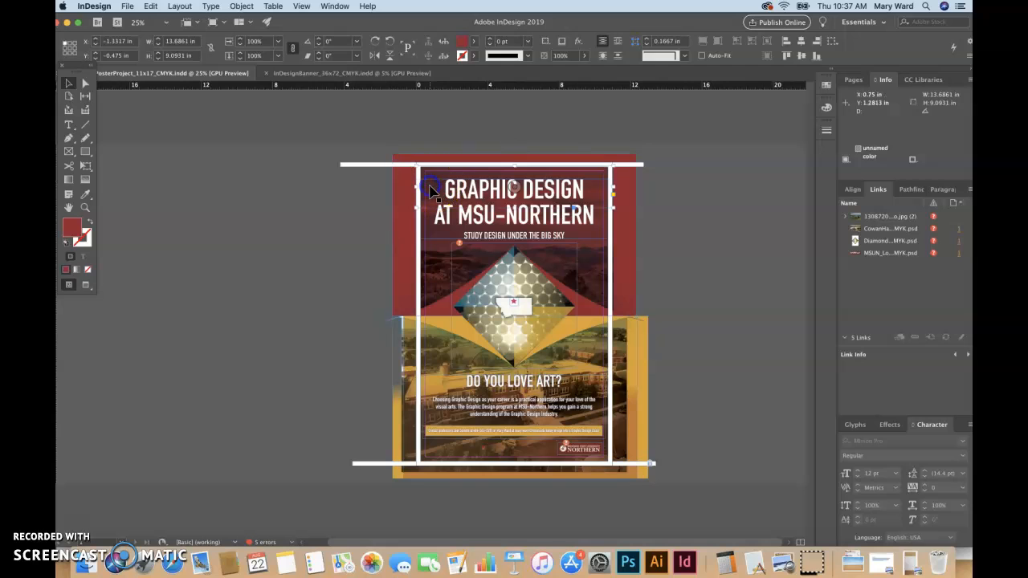
left_click(430, 190)
left_click(429, 190)
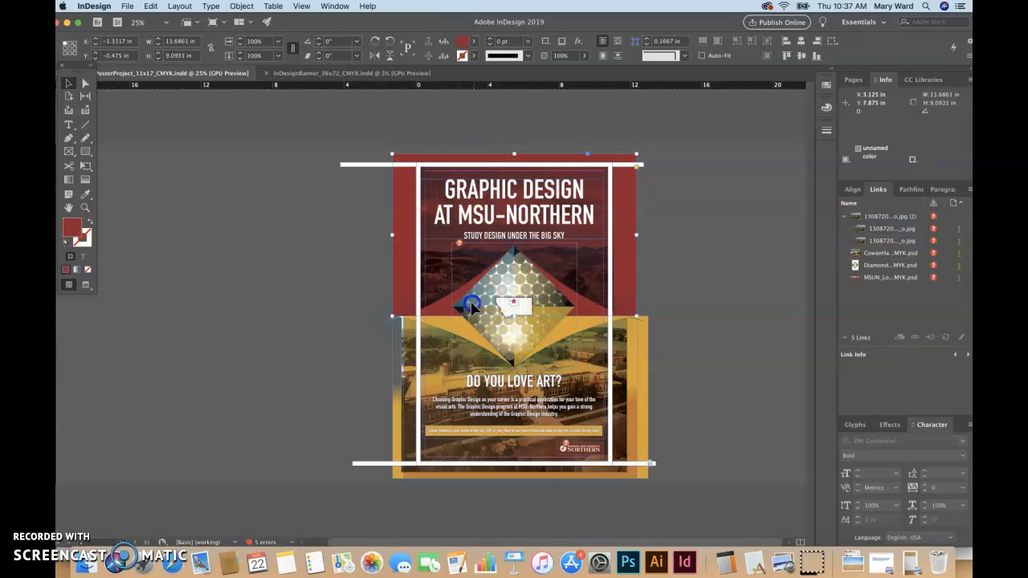
Relink the poster's missing landscape photo, the JPEG beginning 13087208, to its file in the poster and banner project's images folder
left_click(434, 271)
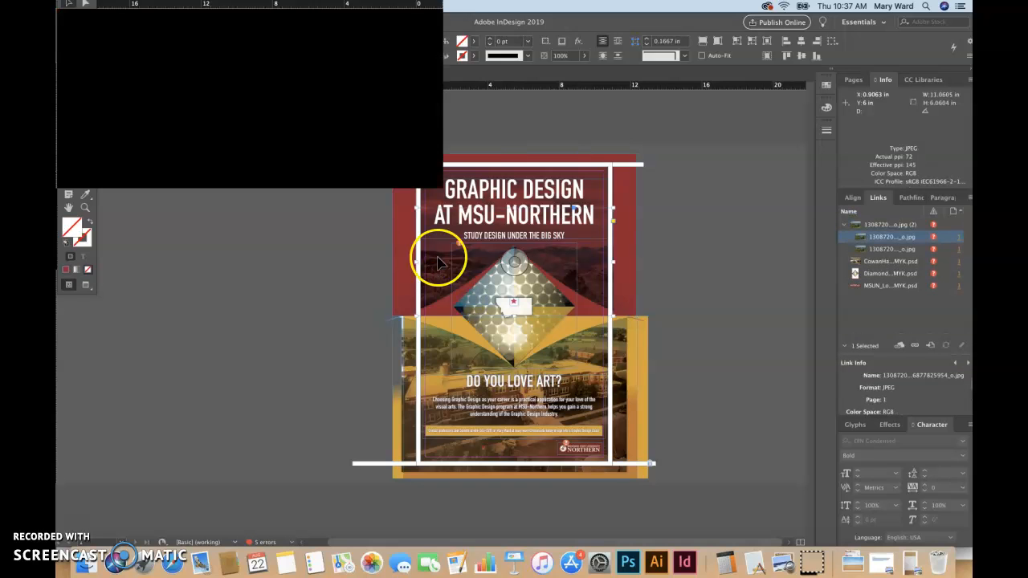
left_click(893, 229)
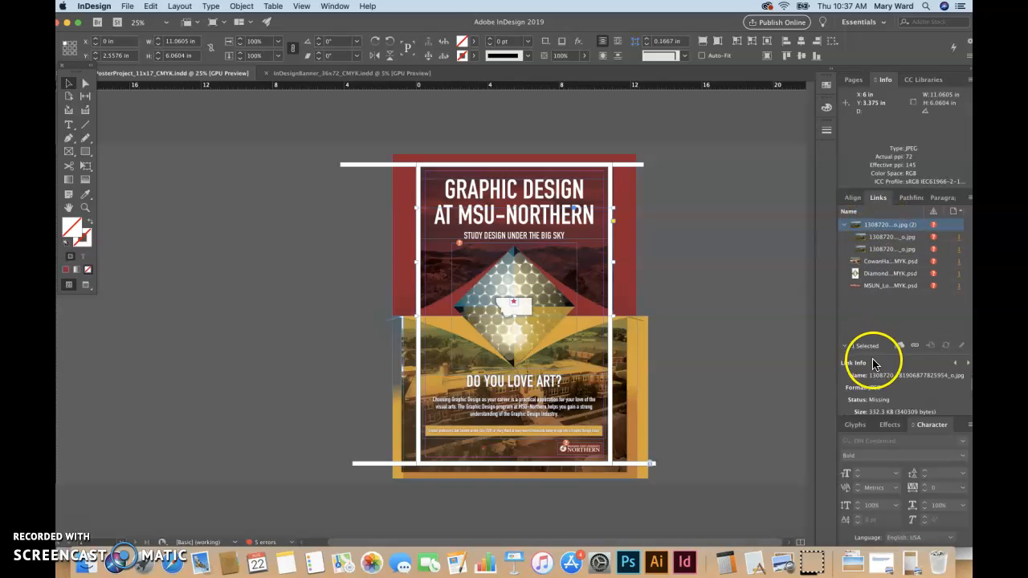
left_click(917, 347)
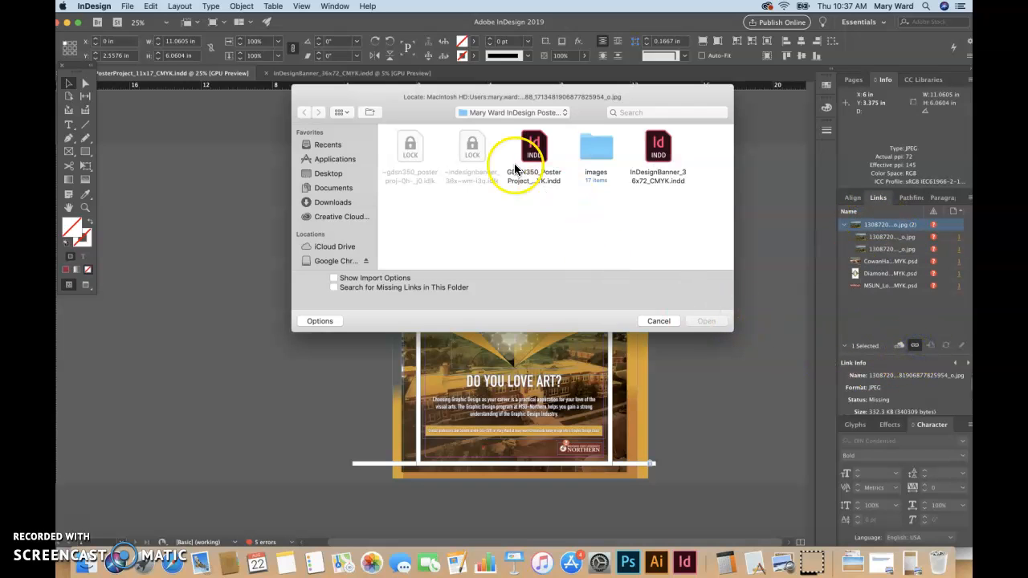
left_click(517, 113)
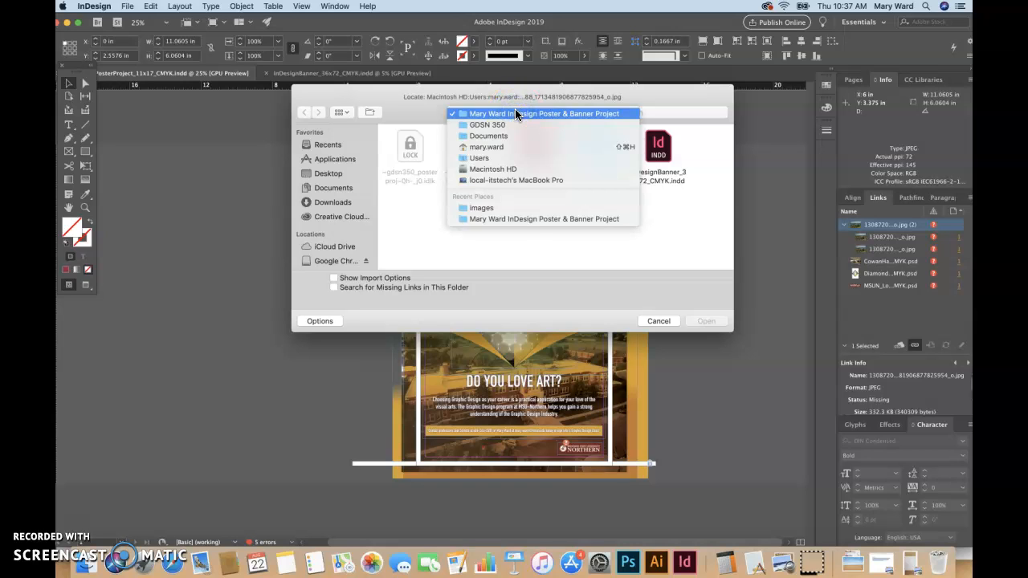
left_click(518, 219)
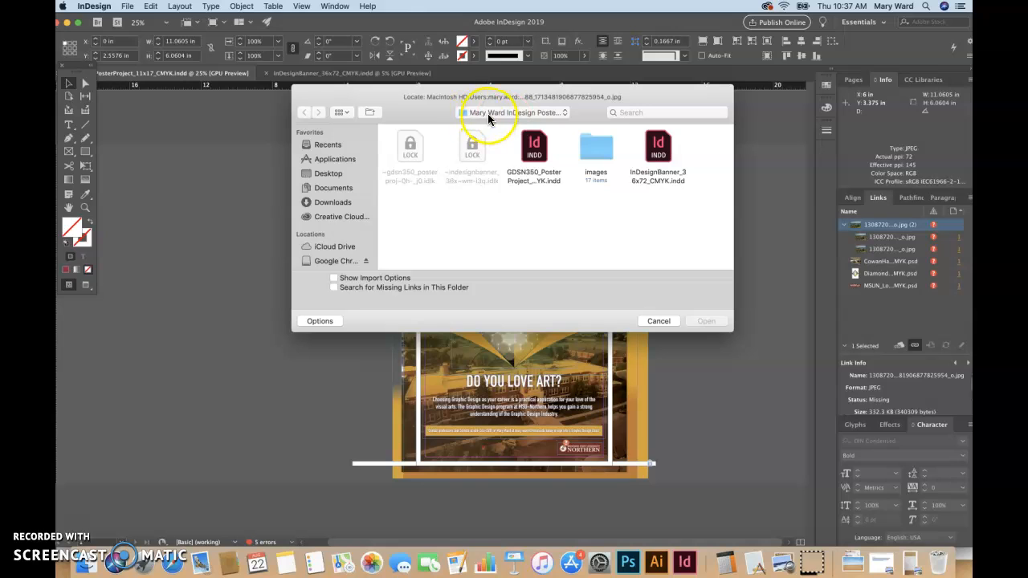
double_click(593, 150)
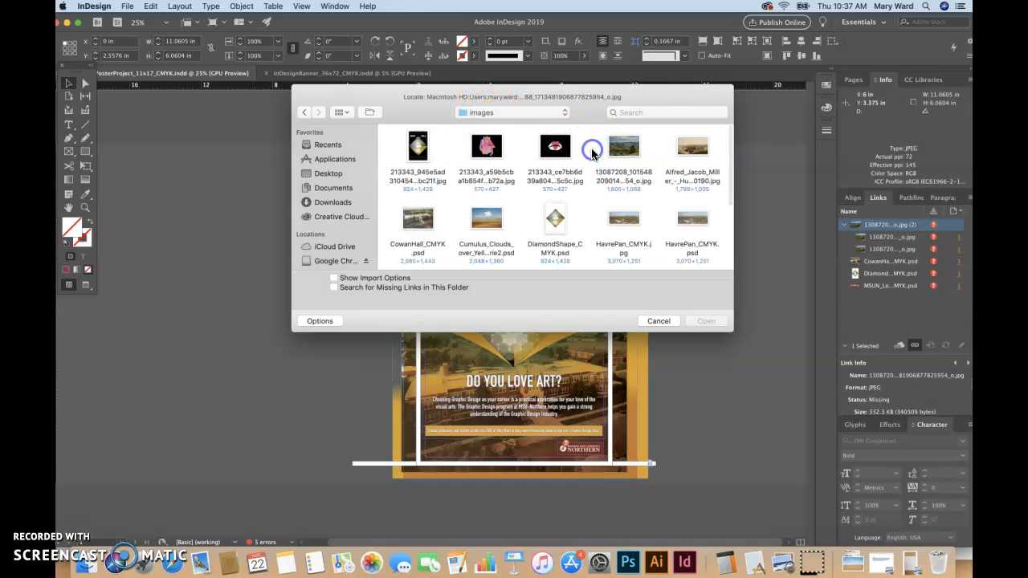
double_click(622, 154)
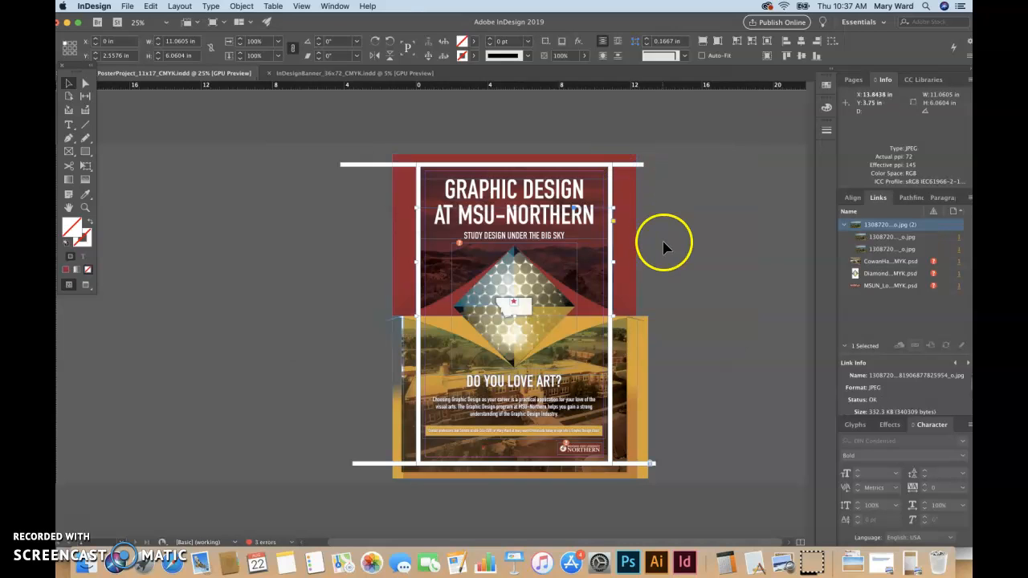
Relink the poster's missing Cowan Hall photo to CowanHall_CMYK.psd in the project's images folder
left_click(884, 262)
left_click(924, 345)
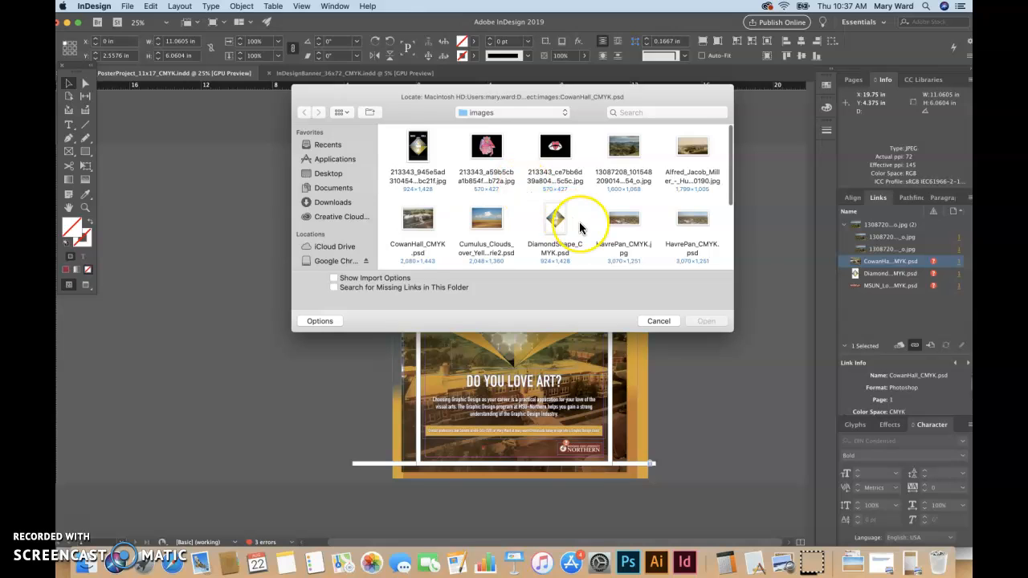
scroll(579, 221, "down", 3)
scroll(579, 222, "up", 2)
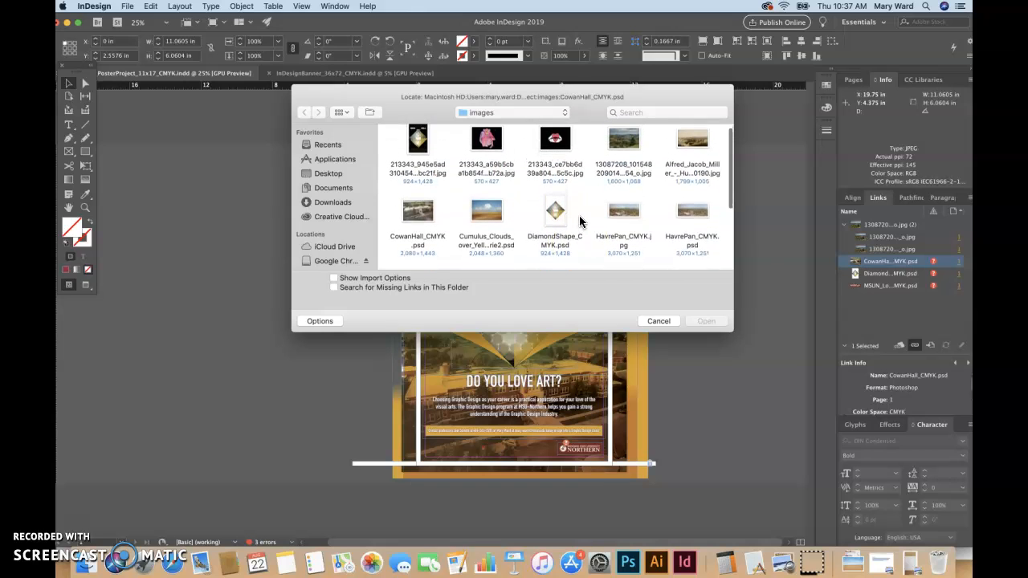
scroll(579, 221, "up", 1)
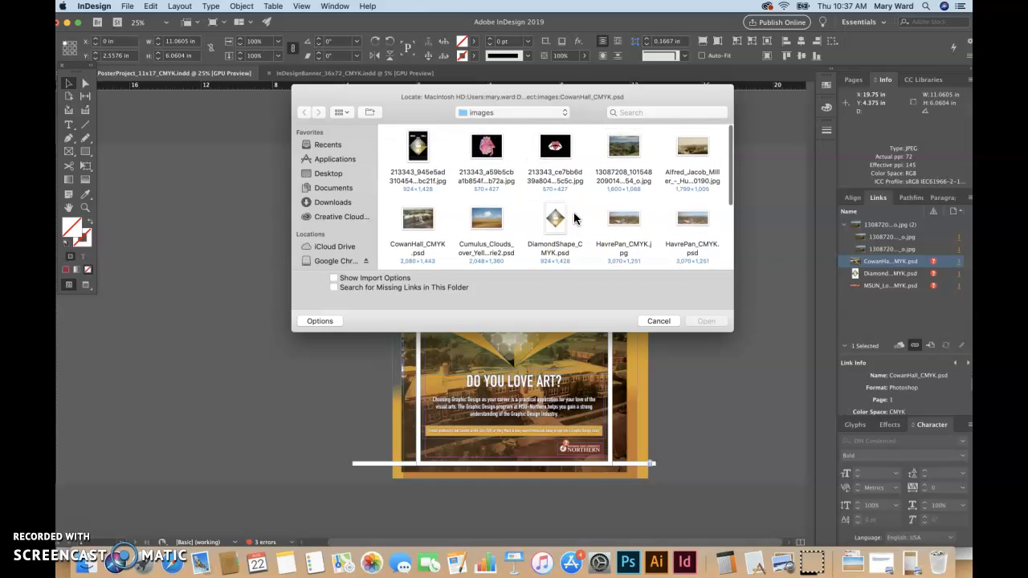
left_click(551, 115)
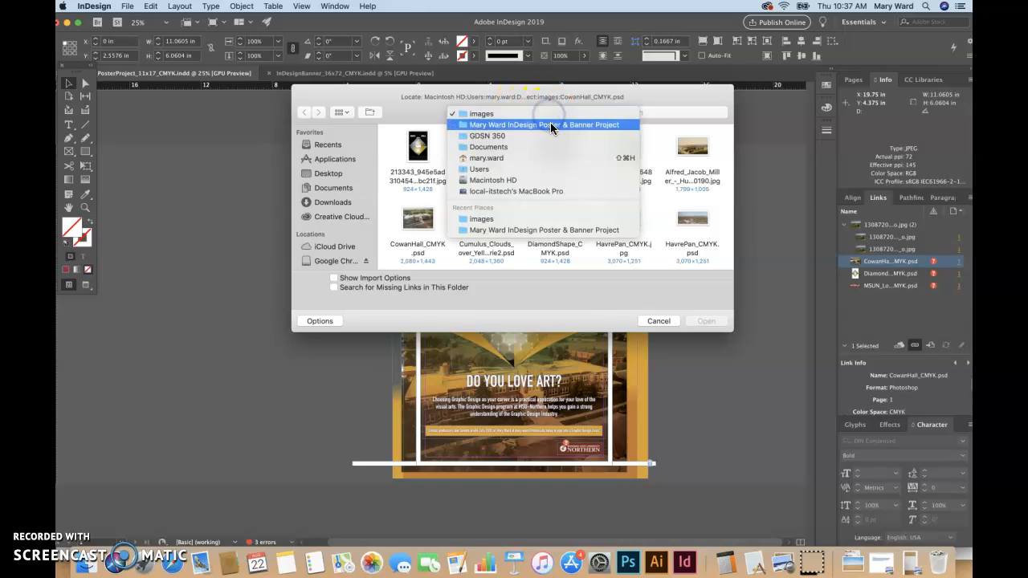
left_click(551, 125)
left_click(597, 154)
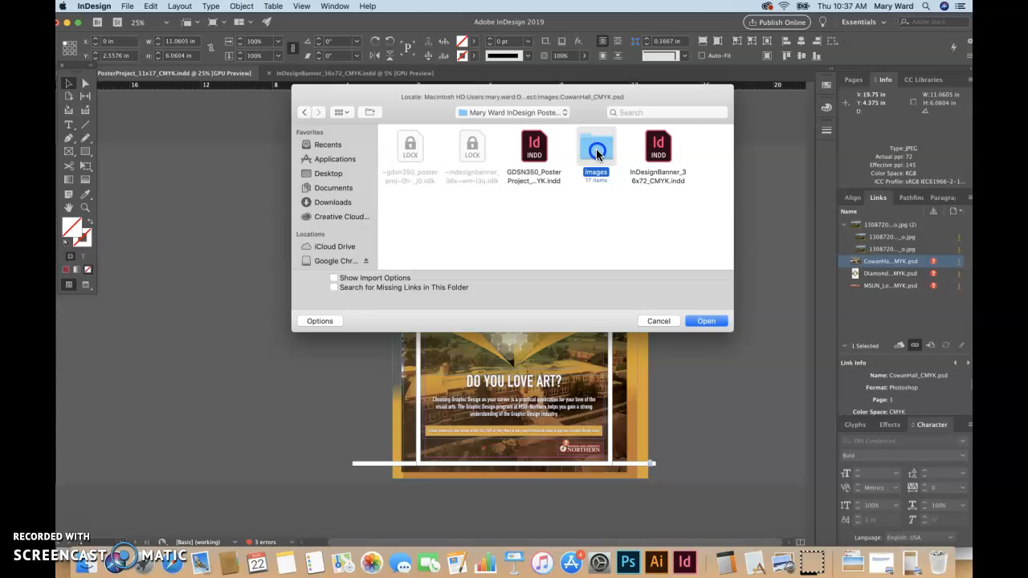
double_click(597, 154)
scroll(581, 226, "down", 5)
scroll(582, 226, "down", 3)
scroll(581, 226, "up", 5)
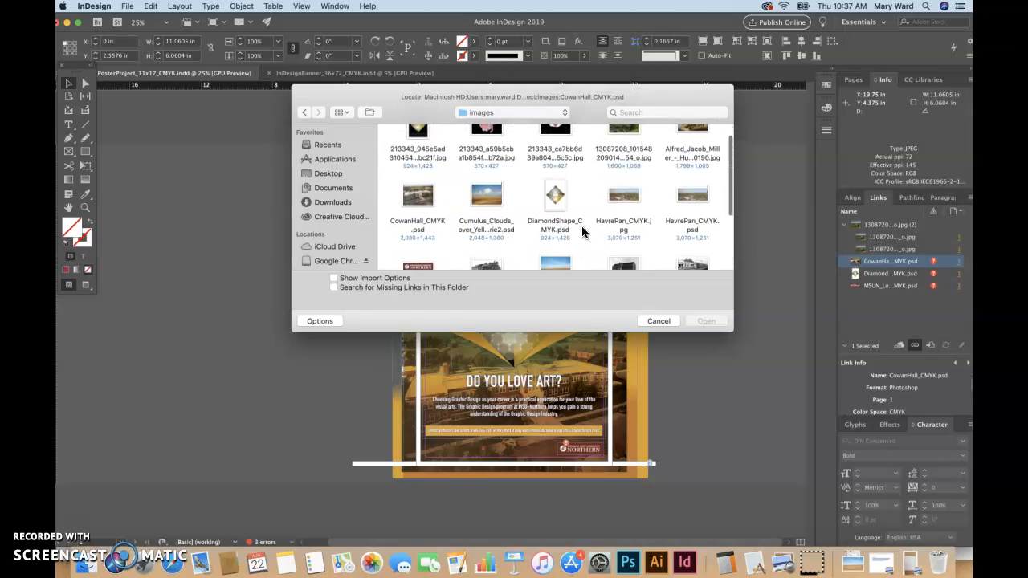
left_click(418, 197)
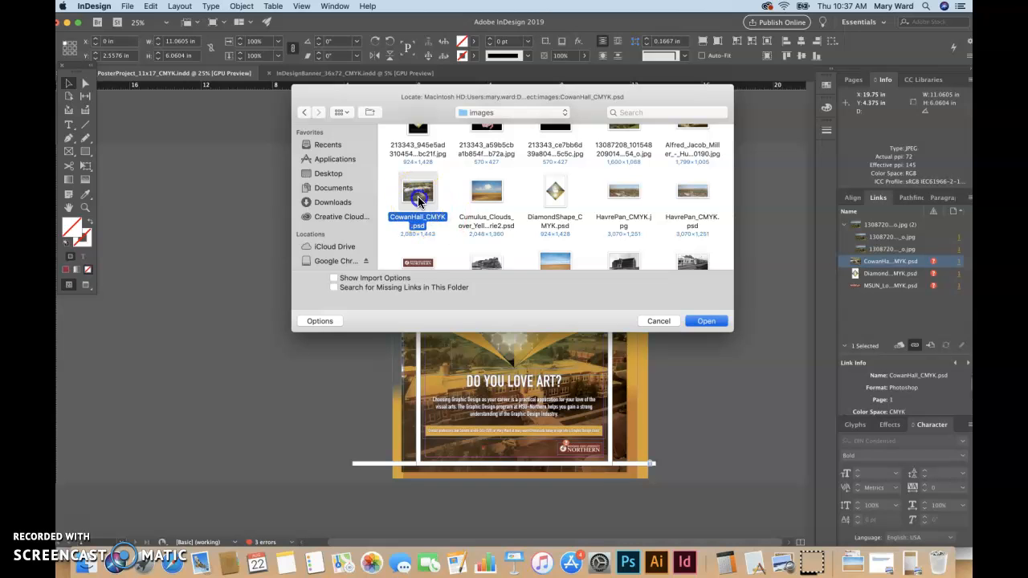
double_click(418, 196)
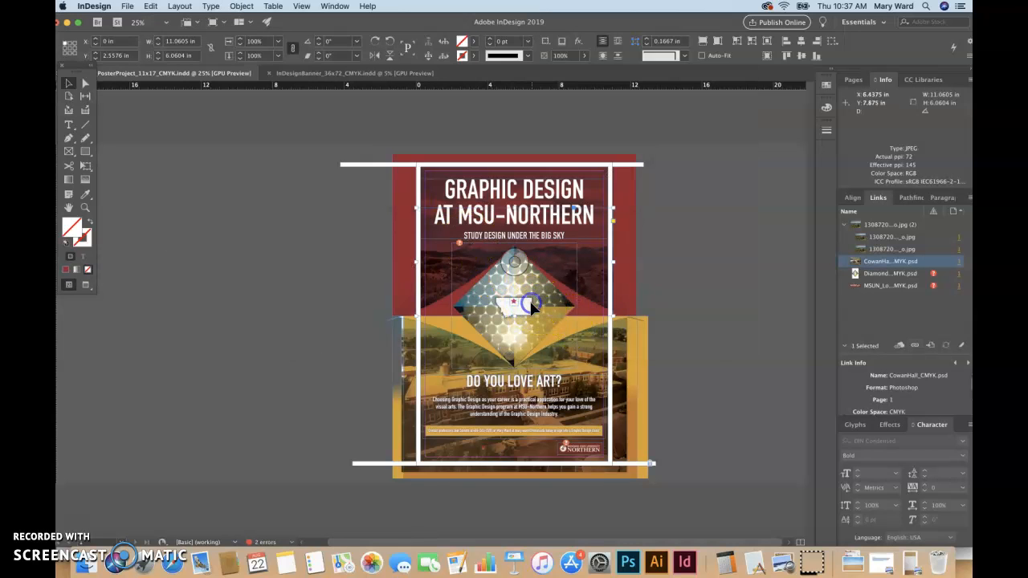
Relink the poster's missing diamond graphic to DiamondShape_CMYK.psd in the images folder and clear the selection on the page
left_click(881, 273)
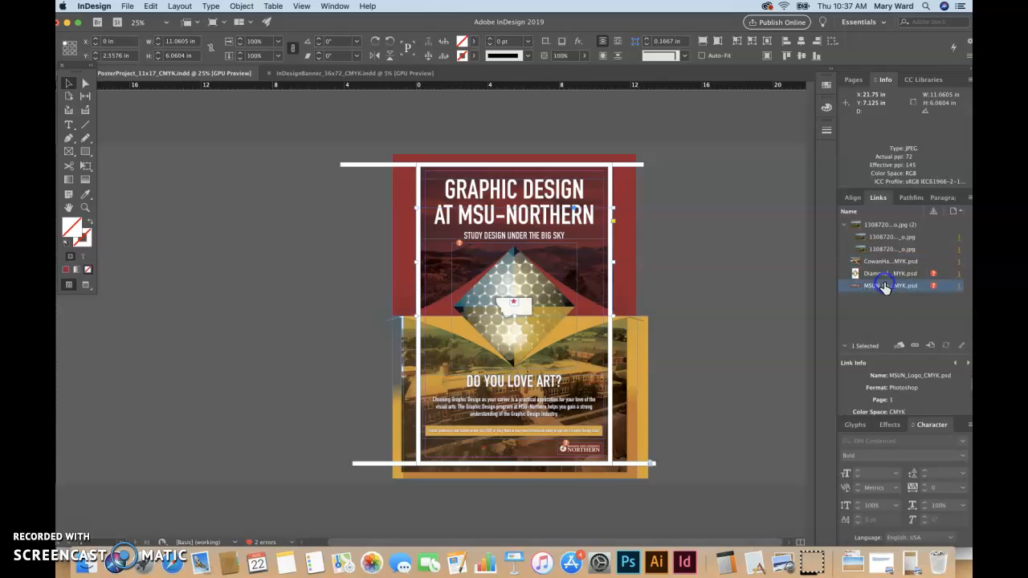
left_click(915, 346)
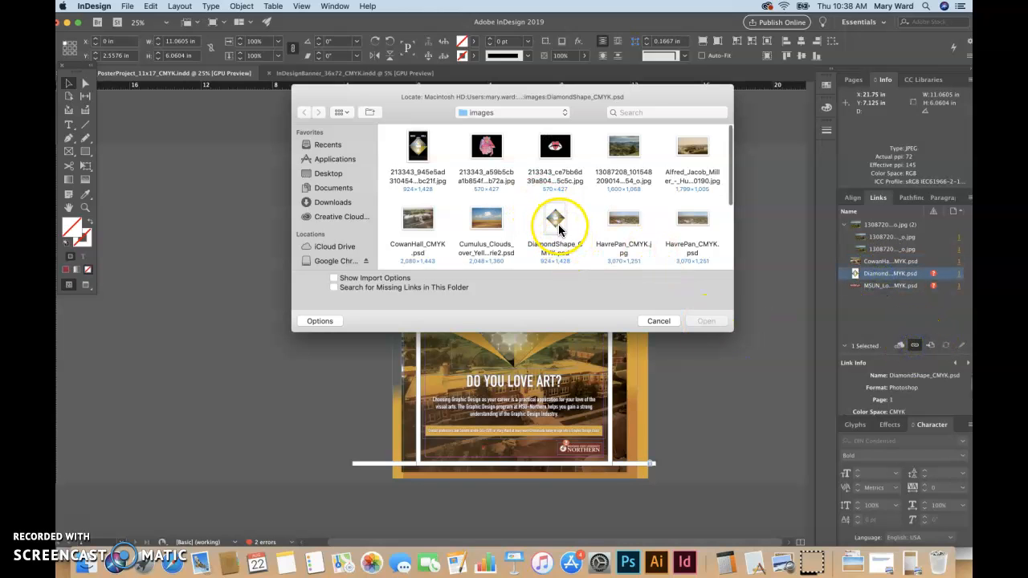
double_click(557, 223)
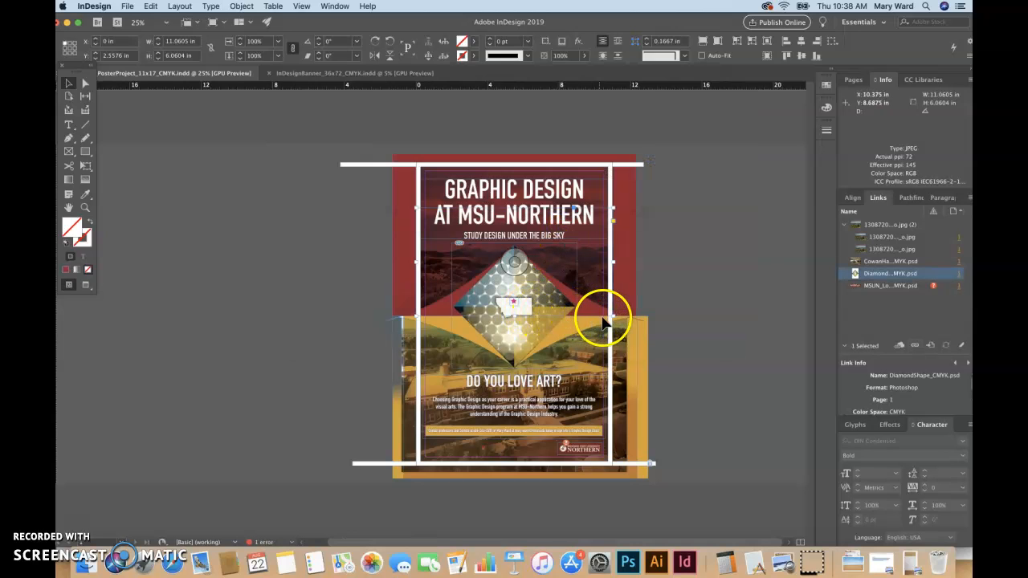
left_click(521, 308)
left_click(723, 321)
Relink the poster's missing logo to MSUN_Logo_CMYK.psd in the images folder
left_click(890, 278)
left_click(915, 338)
double_click(419, 149)
left_click(734, 325)
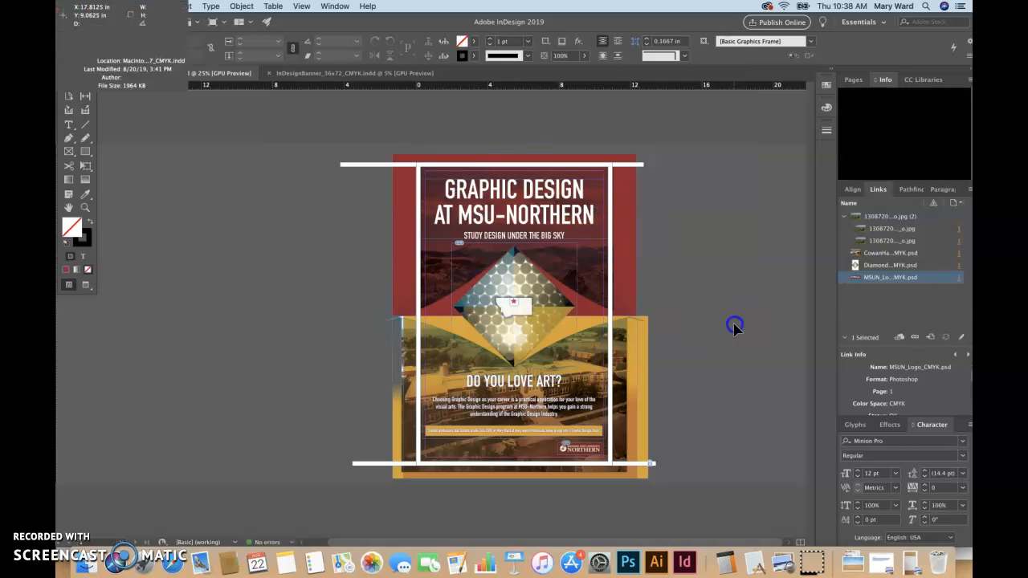
Switch to the InDesignBanner_36x72_CMYK layout and deselect its background photo
left_click(372, 74)
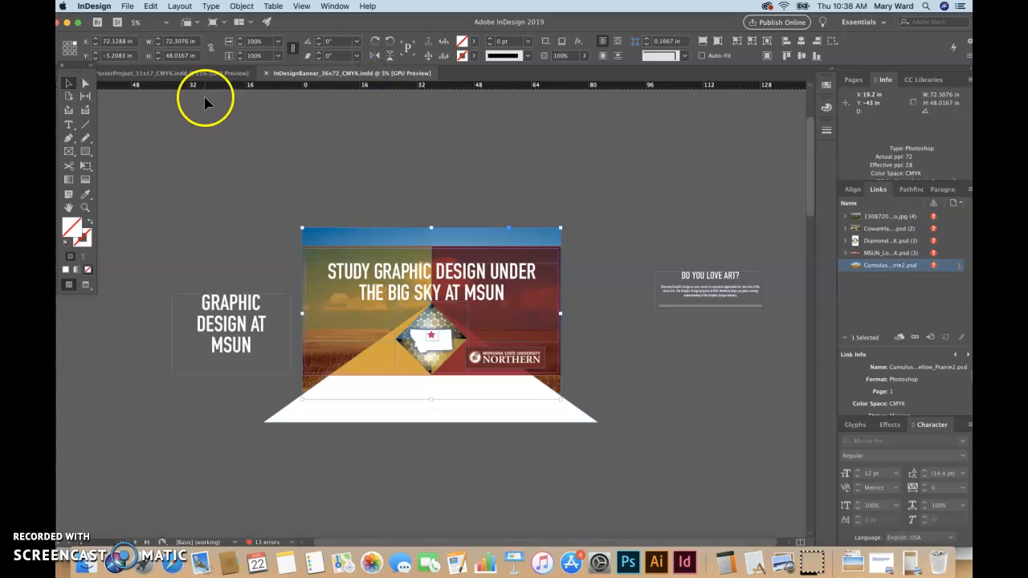
left_click(299, 151)
key("super+shift+s")
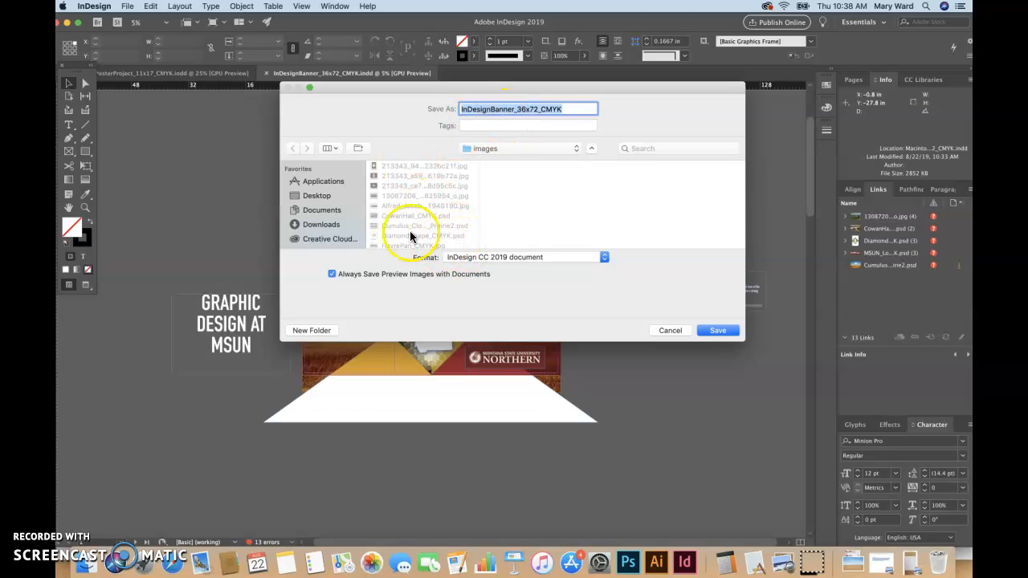
scroll(407, 222, "down", 5)
scroll(406, 223, "up", 5)
scroll(407, 223, "down", 5)
left_click(514, 148)
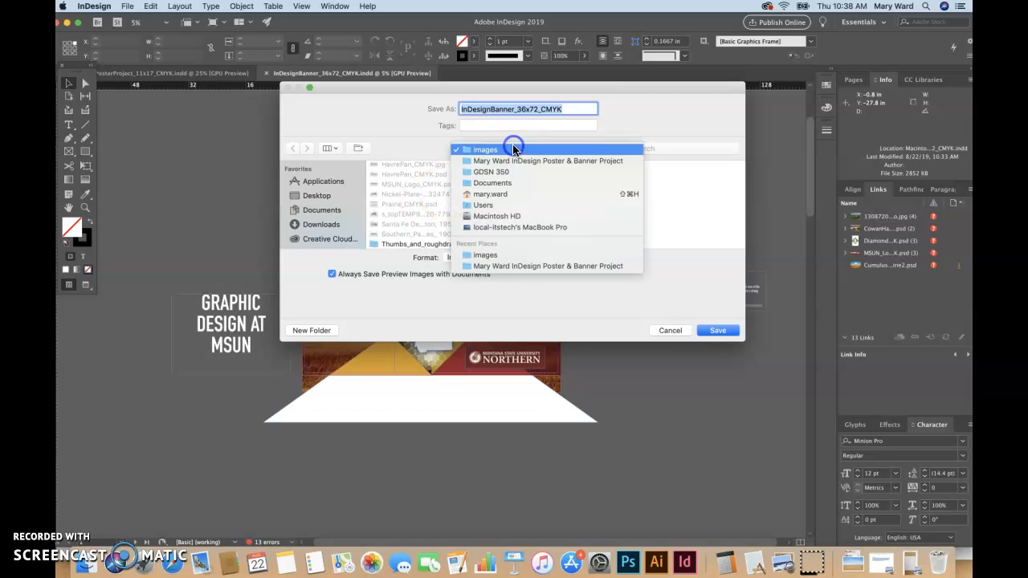
left_click(516, 161)
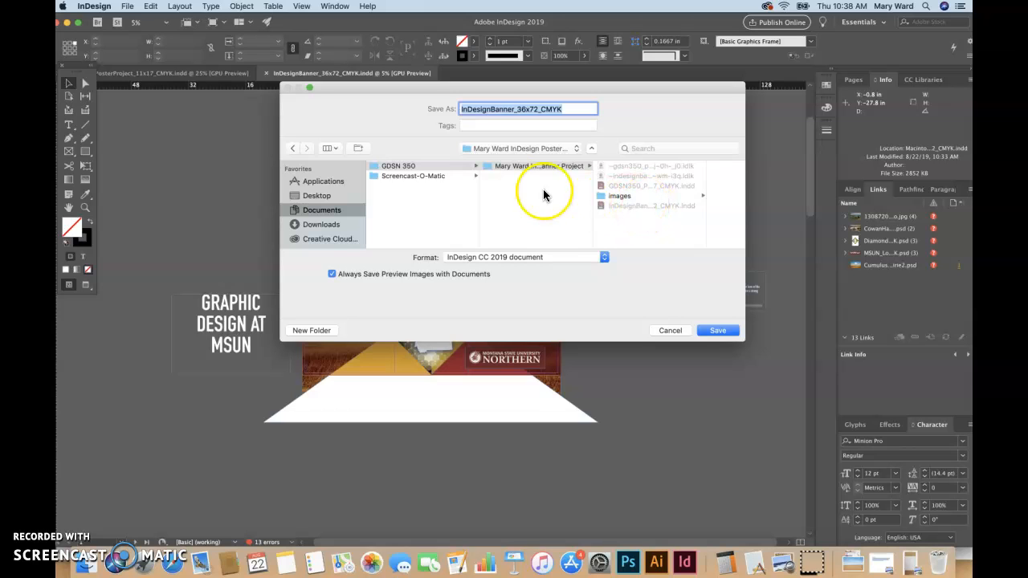
left_click(671, 332)
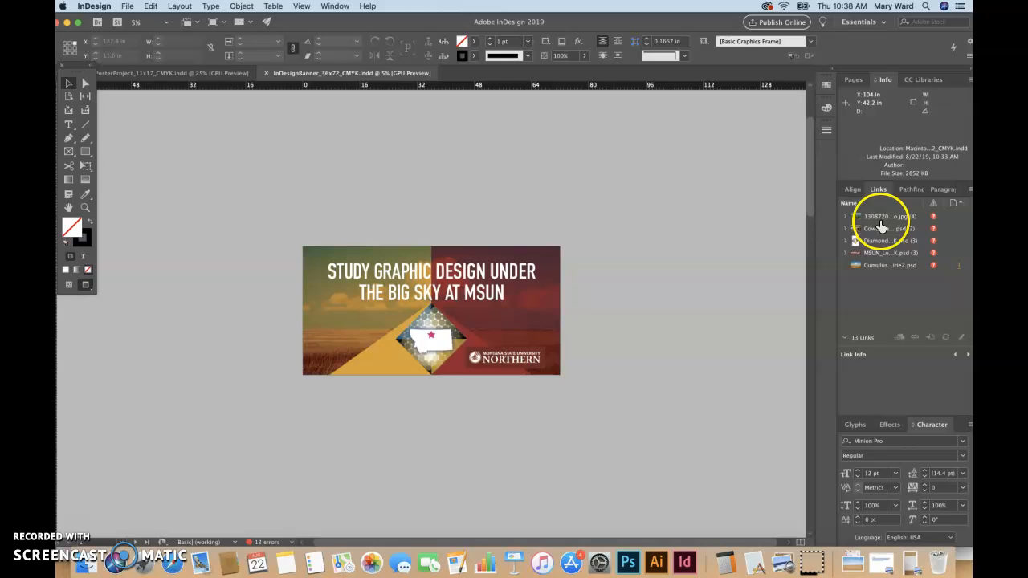
Relink the banner's missing landscape JPEG beginning 13087208 and CowanHall_CMYK.psd to their files in the images folder
left_click(881, 218)
left_click(915, 337)
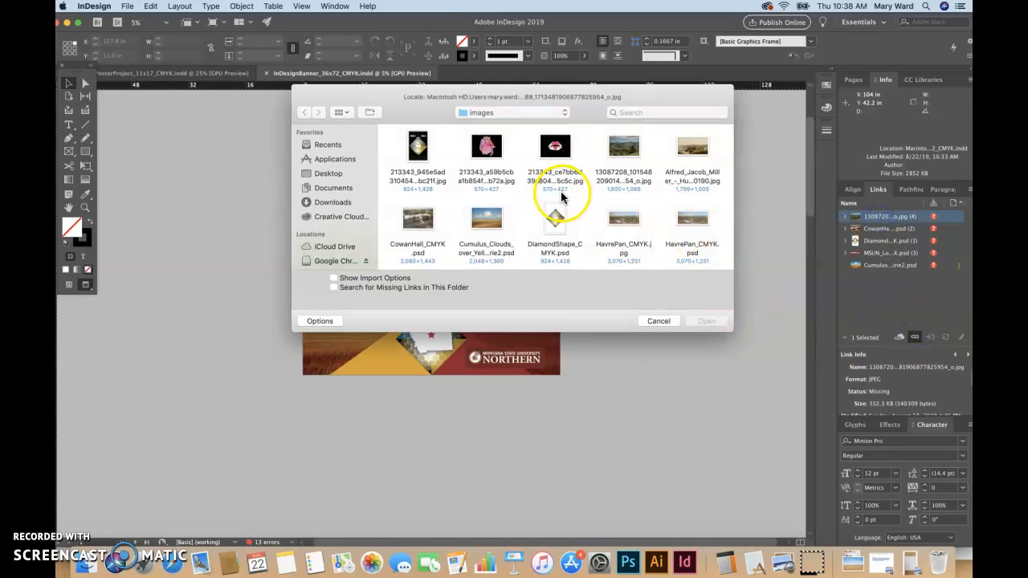
left_click(616, 172)
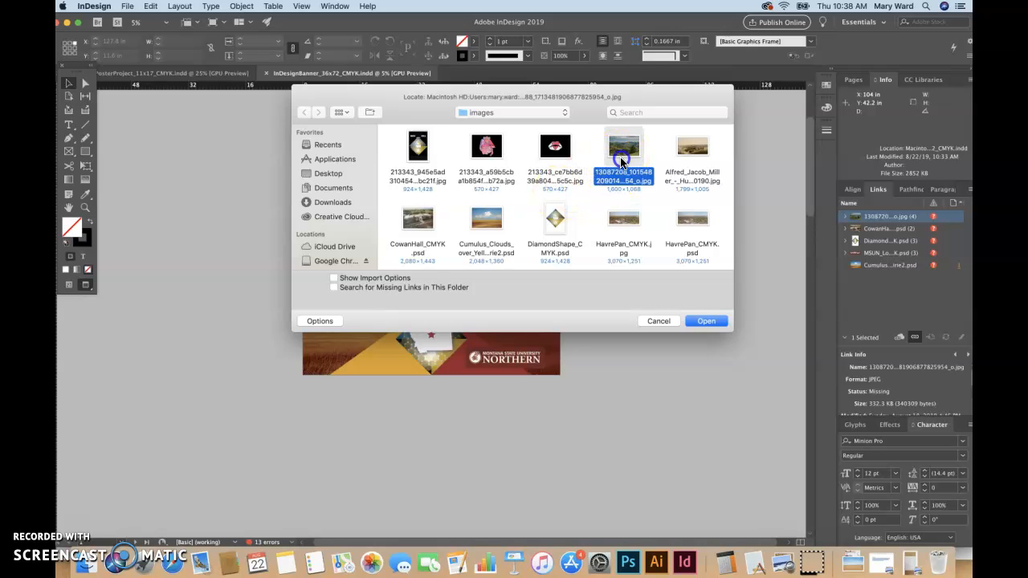
left_click(706, 320)
left_click(872, 231)
left_click(915, 337)
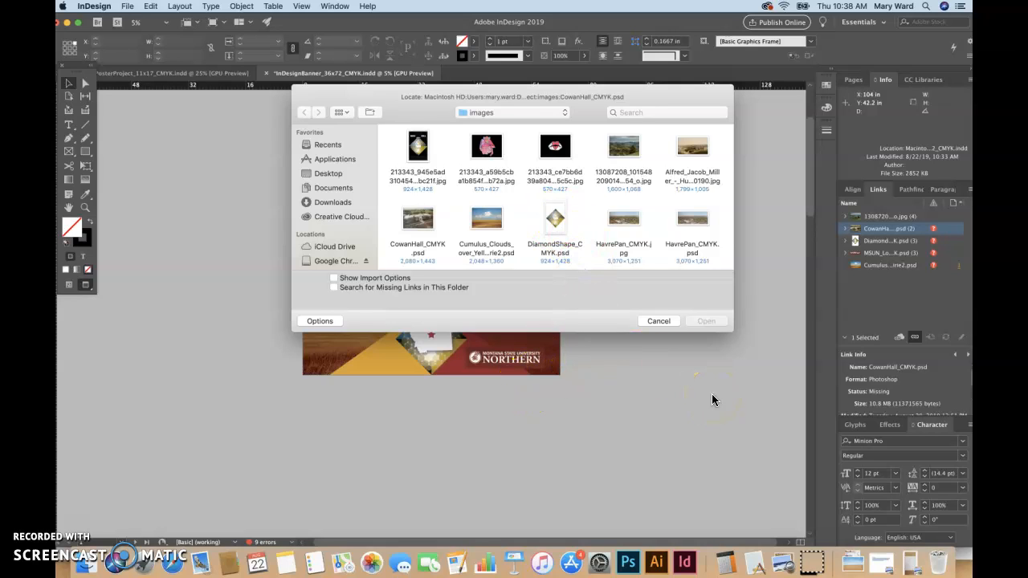
double_click(425, 230)
Relink the banner's missing DiamondShape_CMYK.psd and MSUN_Logo_CMYK.psd to their files in the images folder
left_click(884, 240)
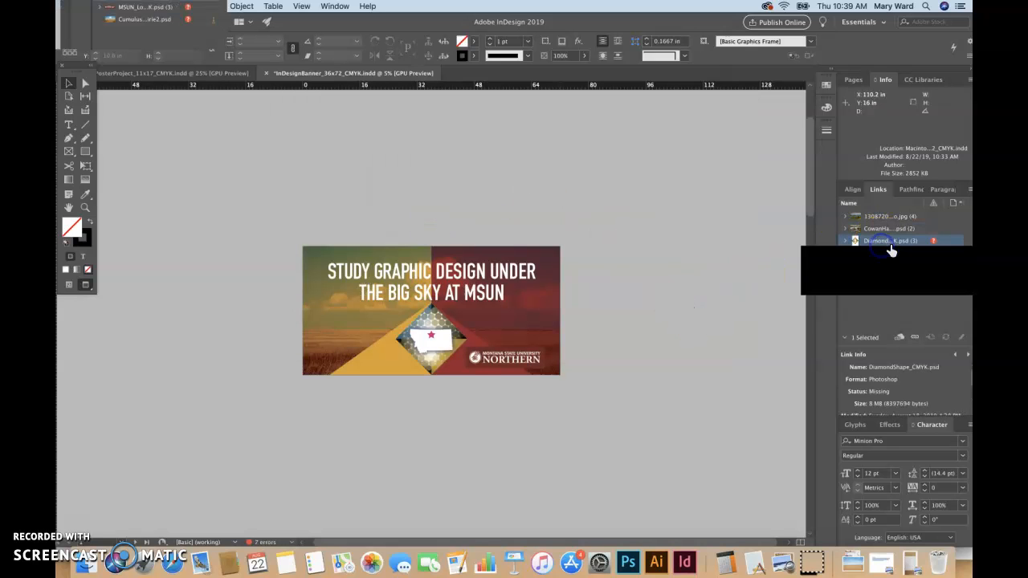
left_click(915, 337)
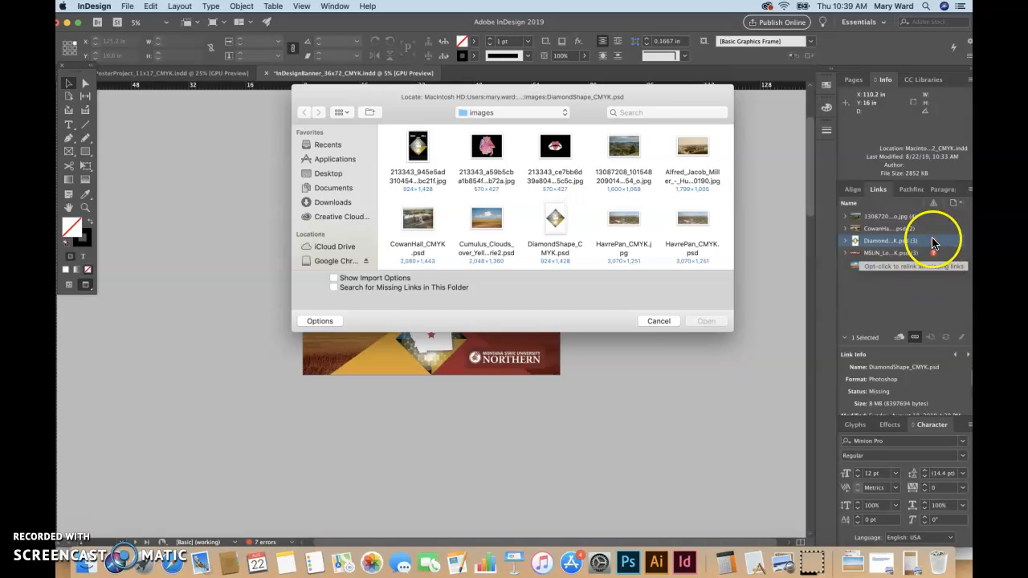
double_click(554, 220)
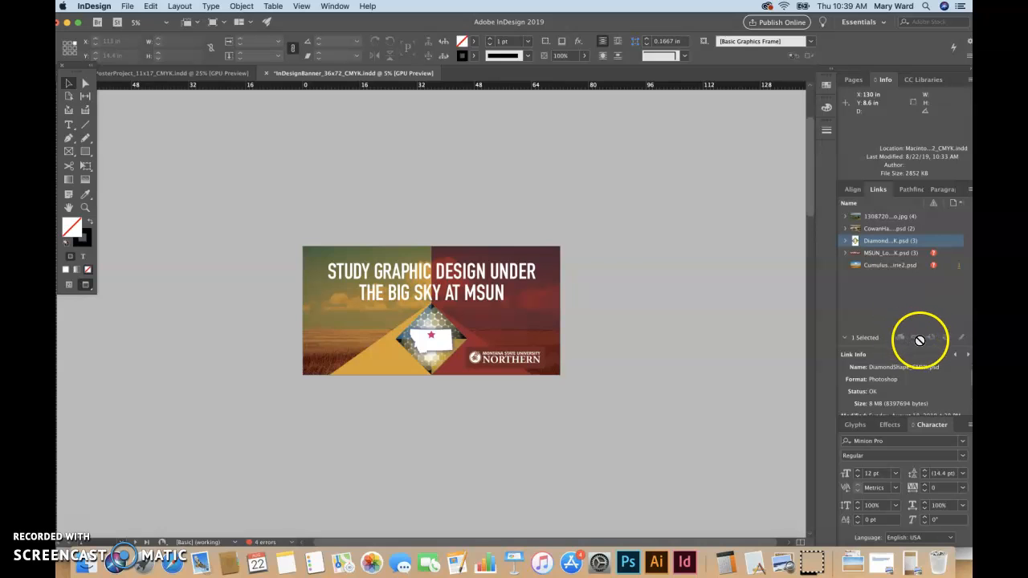
left_click(904, 254)
left_click(915, 338)
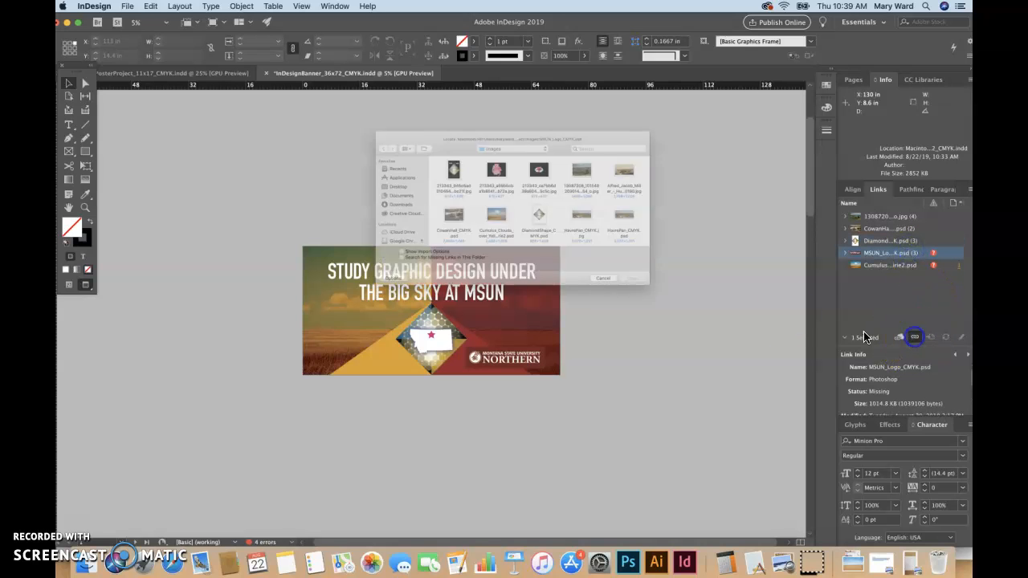
scroll(562, 233, "down", 5)
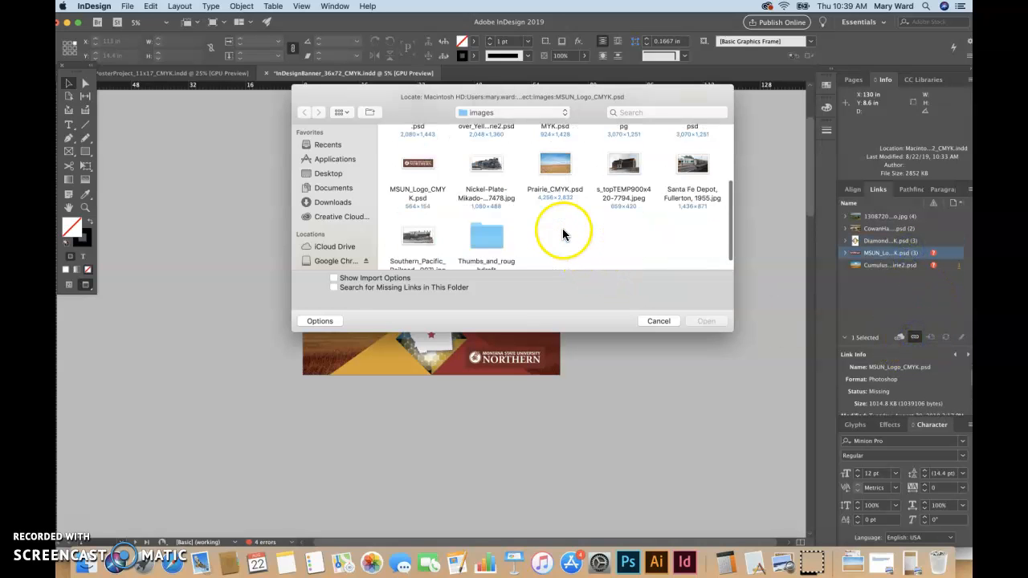
double_click(420, 145)
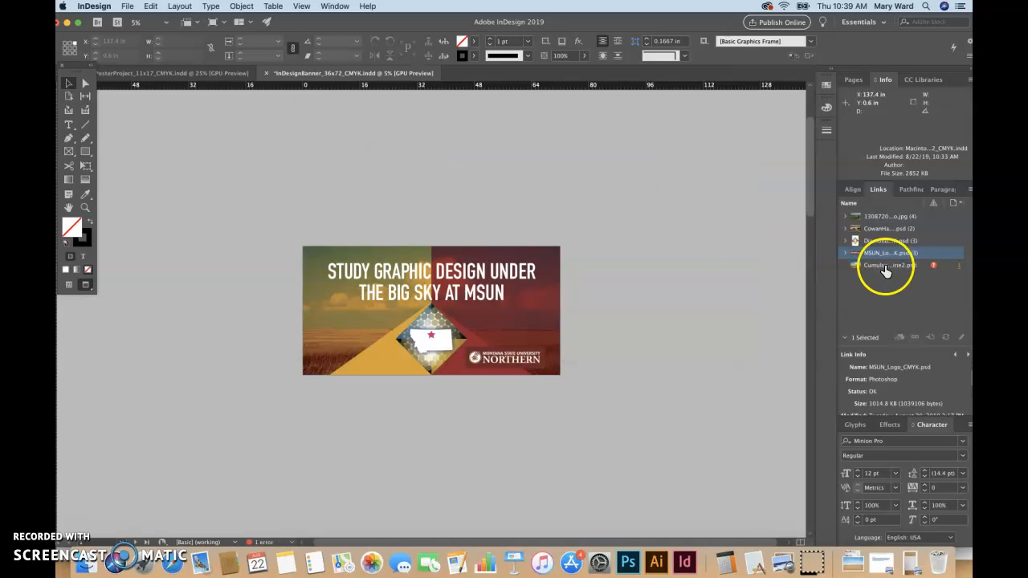
Relink the banner's missing Cumulus Clouds prairie photo to its PSD in the images folder, and select the landscape JPEG's link
left_click(887, 265)
left_click(915, 338)
double_click(486, 224)
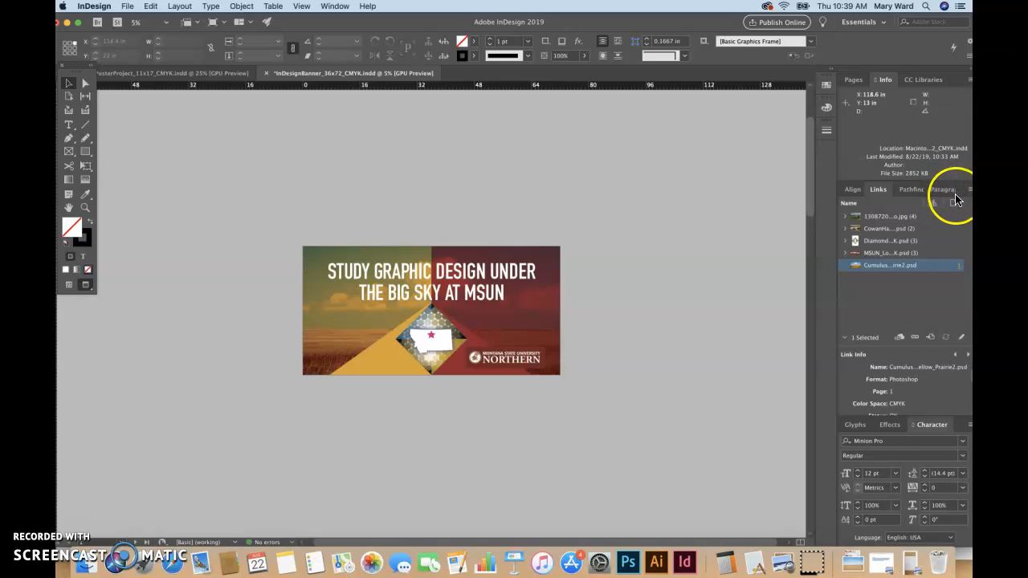
left_click(898, 217)
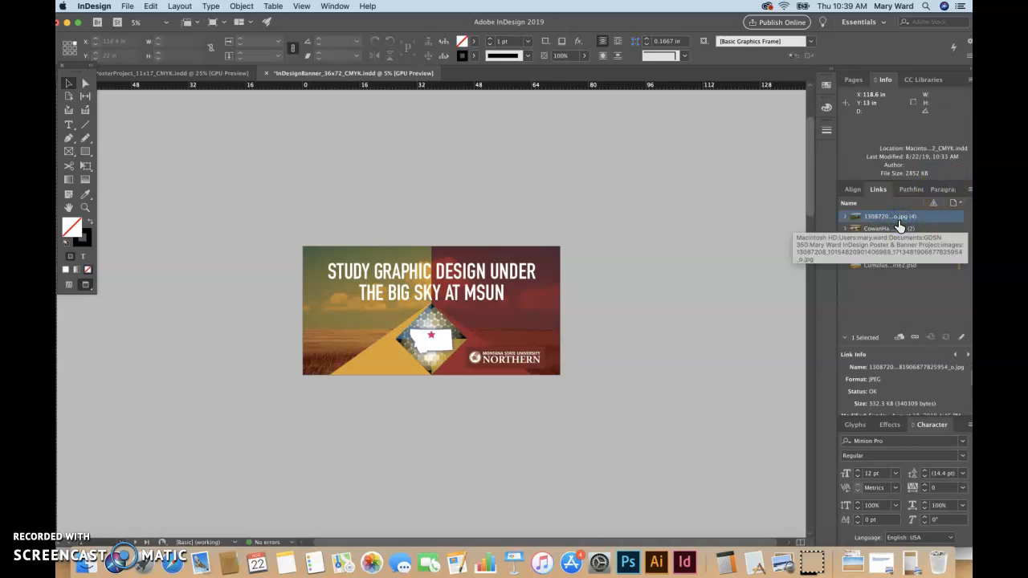
left_click(890, 265, "shift")
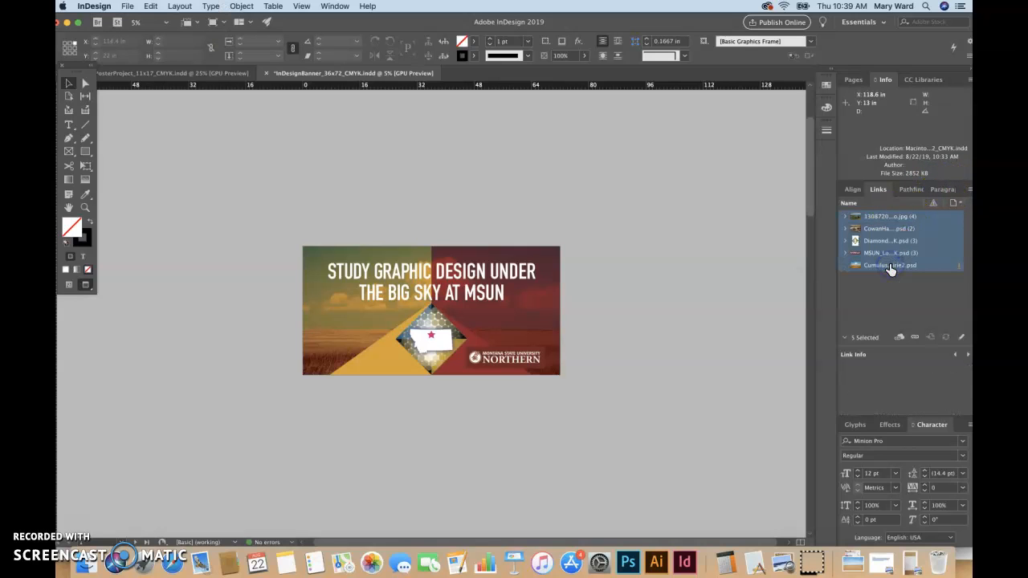
left_click(969, 192)
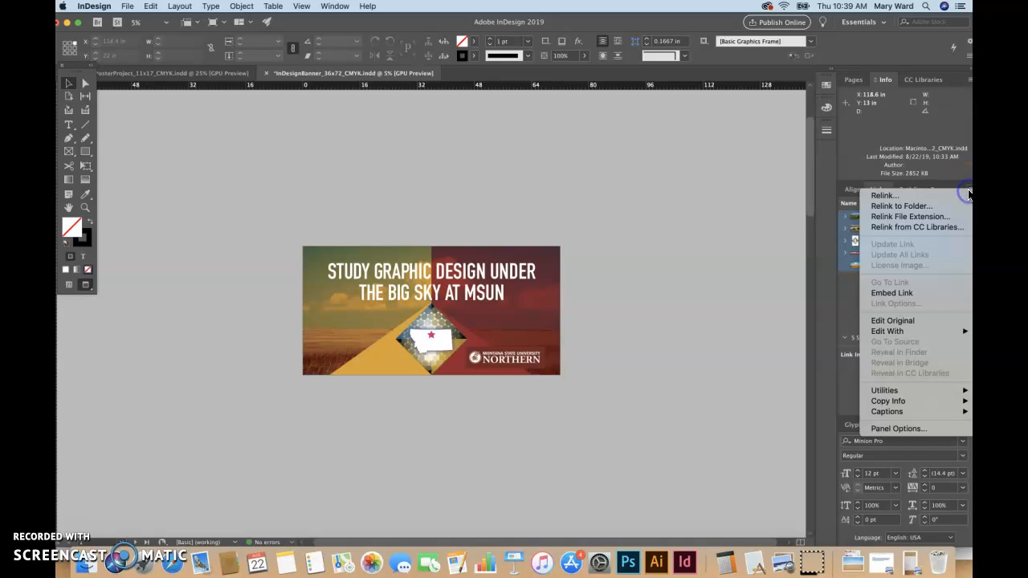
left_click(878, 296)
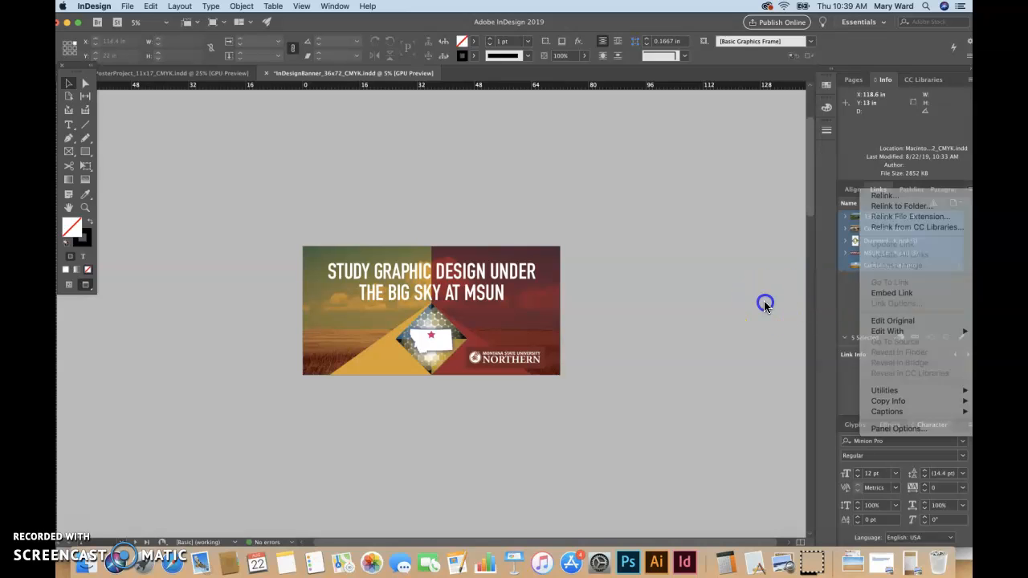
left_click(861, 305)
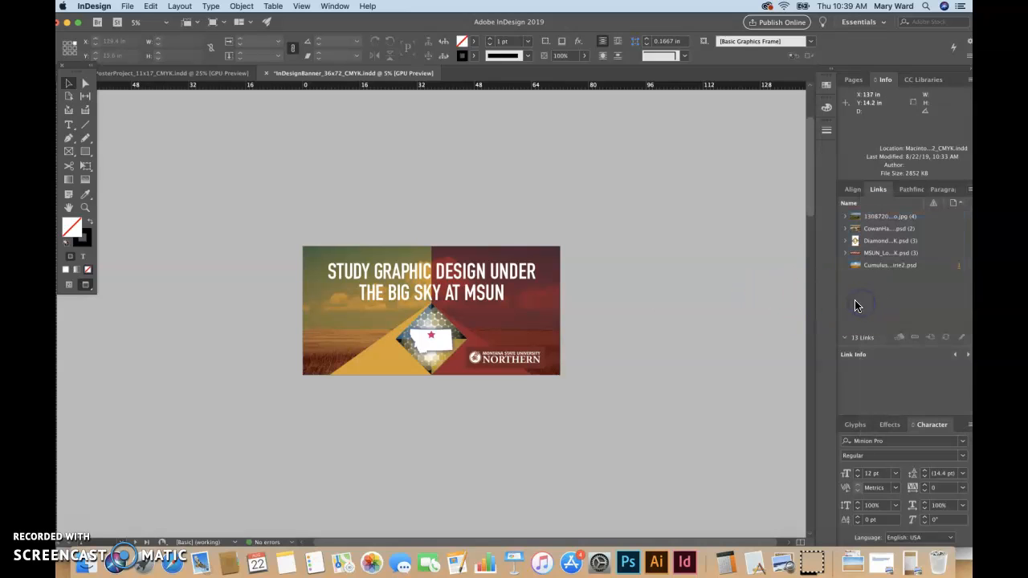
Save the banner, switch to the PosterProject_11x17_CMYK layout and select its CowanHall_CMYK.psd link
key("super+s")
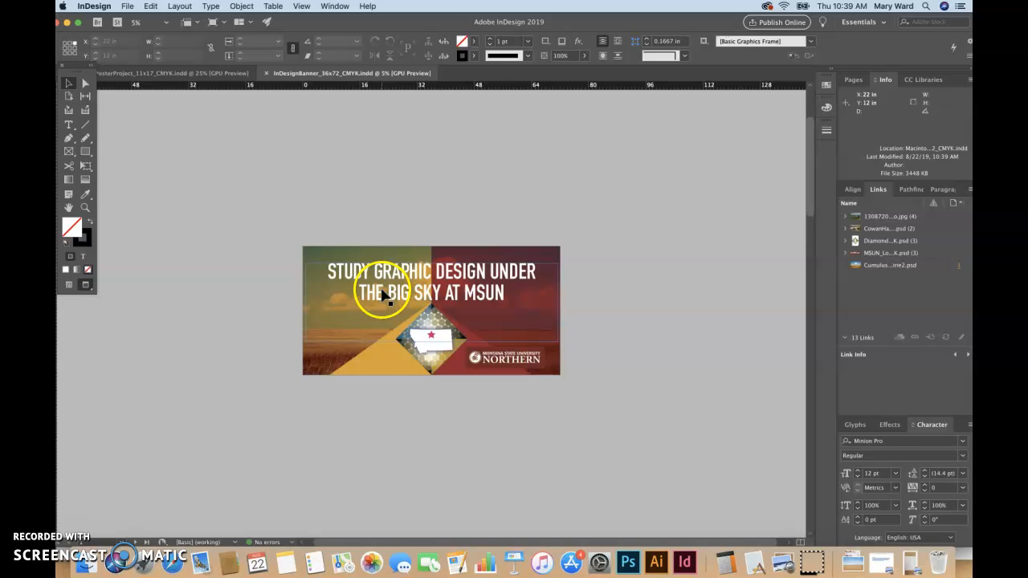
left_click(187, 75)
left_click(301, 266)
key("w")
left_click(338, 361)
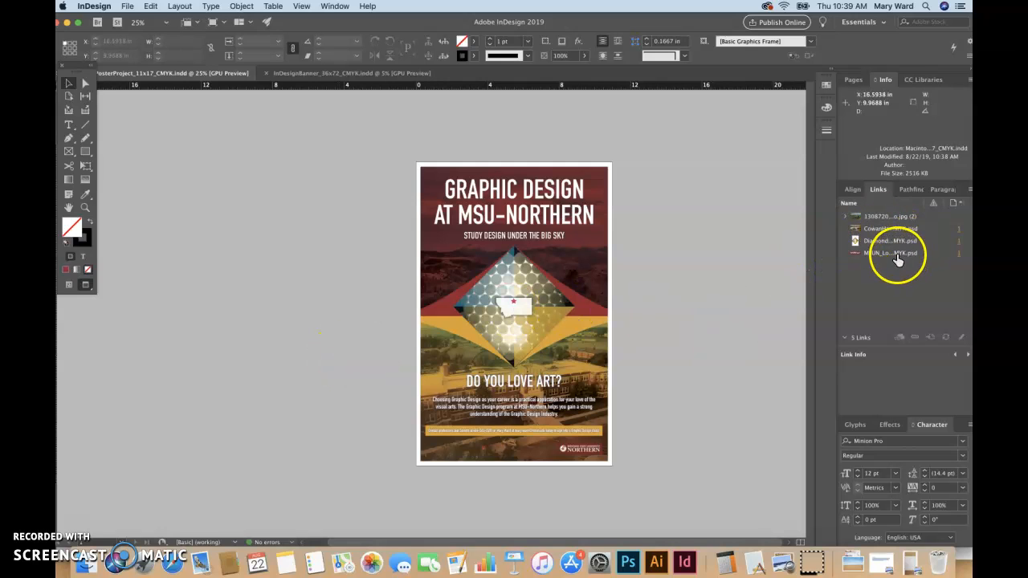
left_click(893, 229)
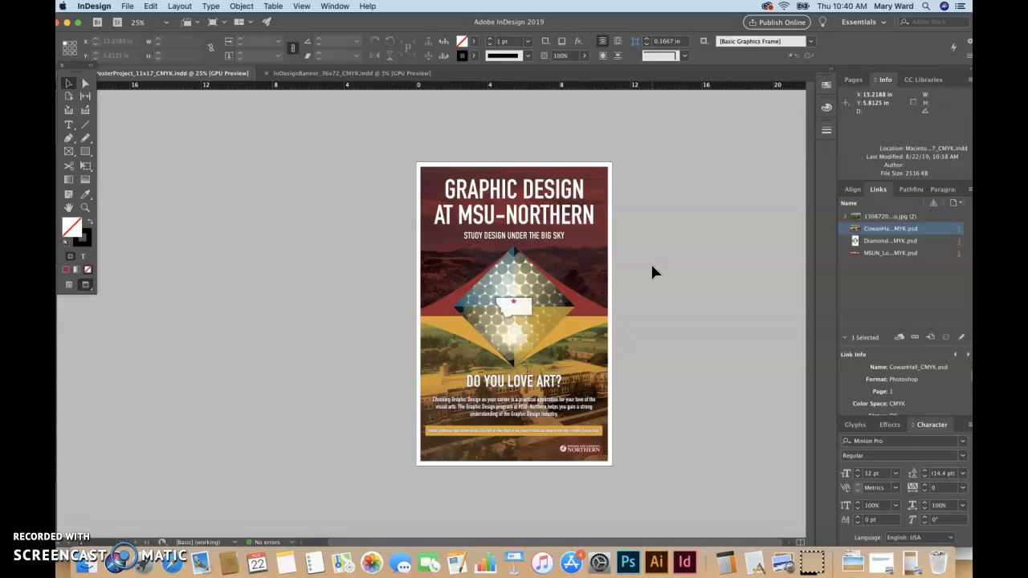
Select the landscape photo behind the poster's red overlay, deselect it, and turn off preview mode to show the pasteboard
left_click(612, 261)
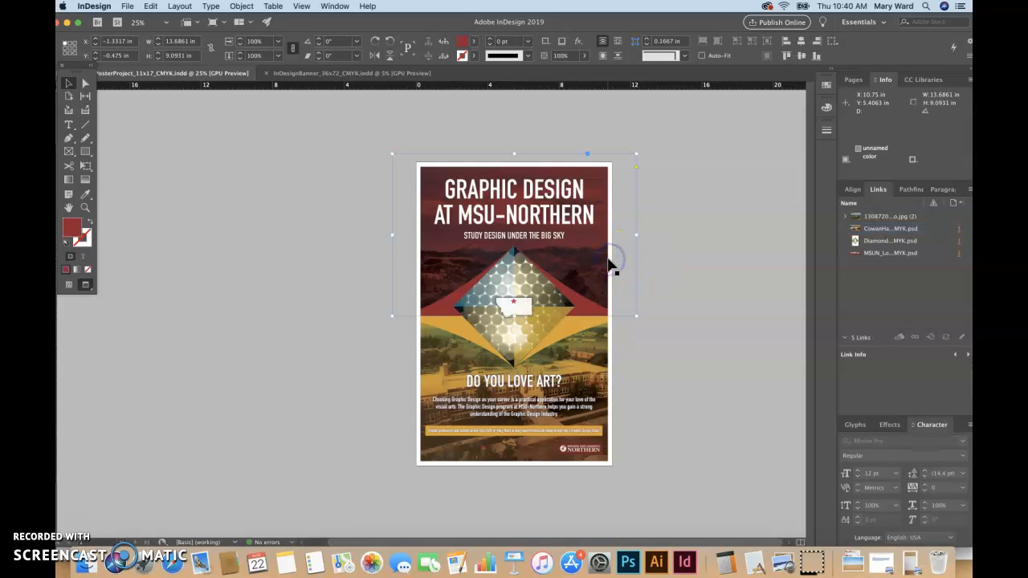
left_click(608, 262)
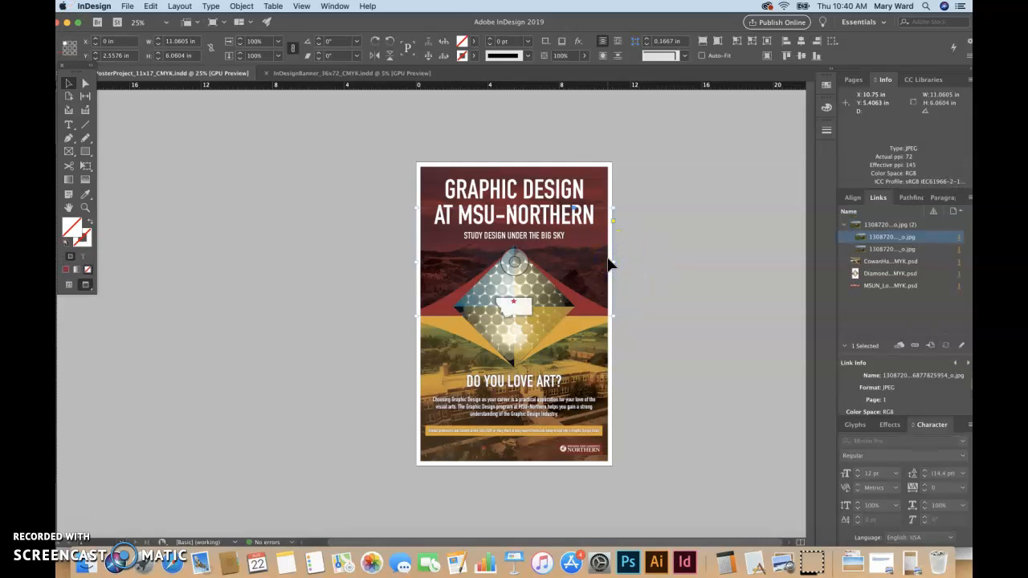
left_click(660, 245)
key("w")
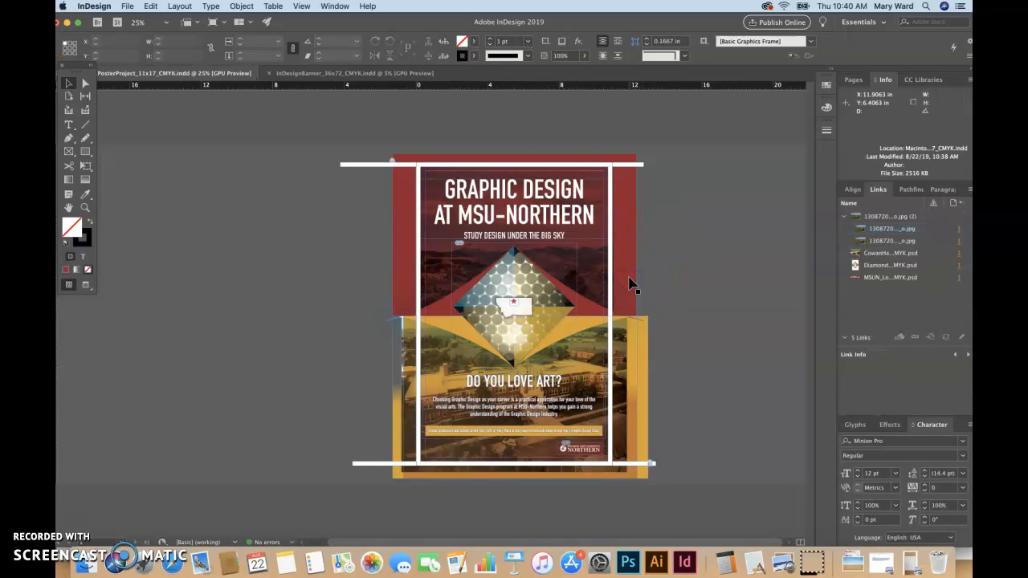
Try to select the landscape photo and its flipped sky strip together behind the poster's headline
left_click_drag(679, 296, 602, 208)
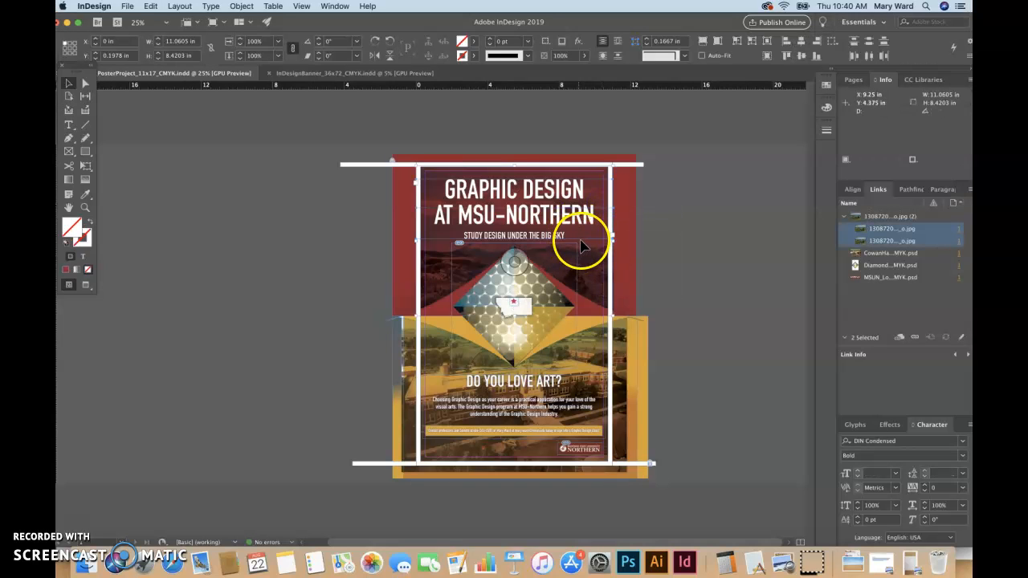
left_click(583, 244)
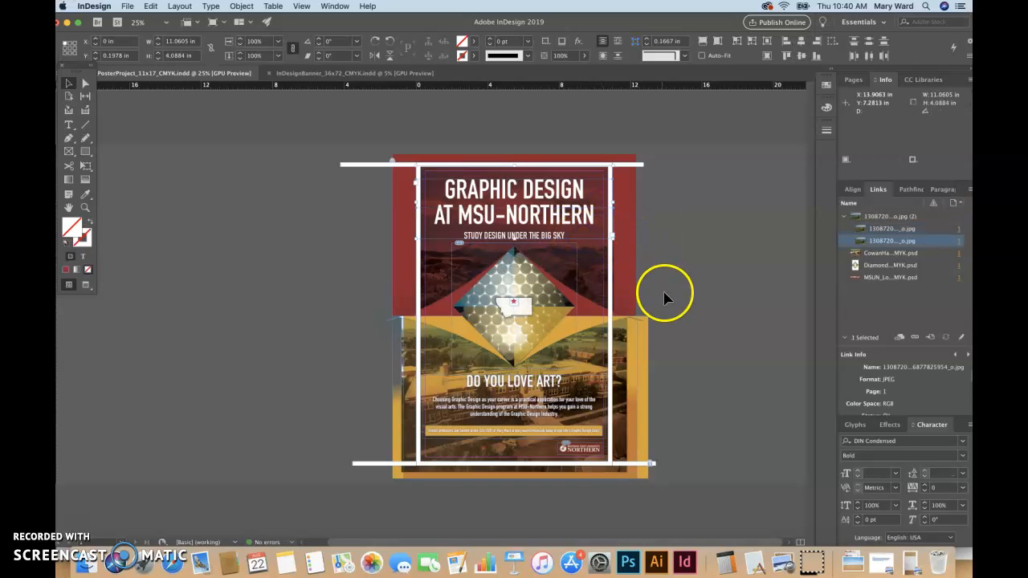
left_click_drag(677, 303, 601, 186)
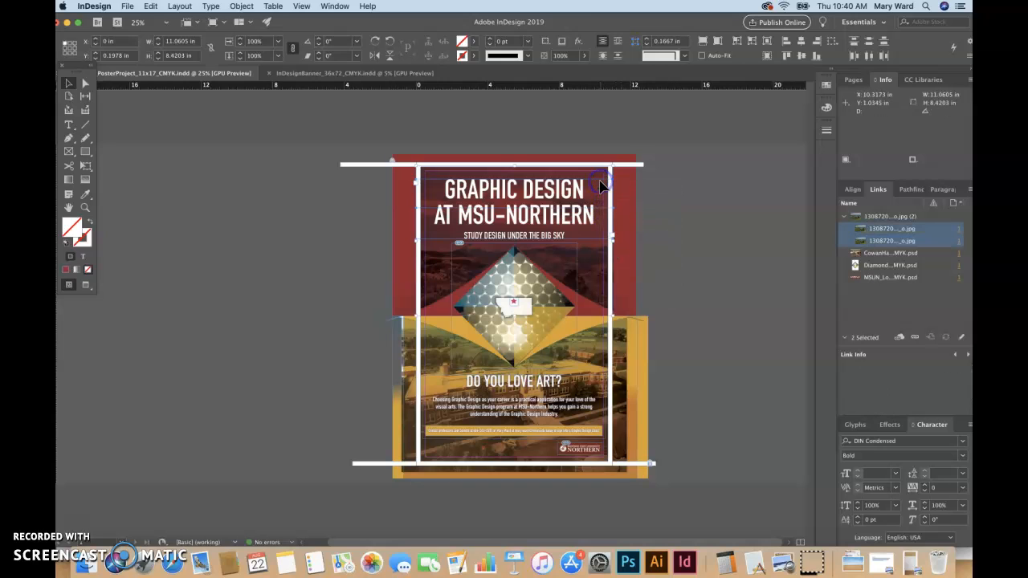
left_click(431, 244)
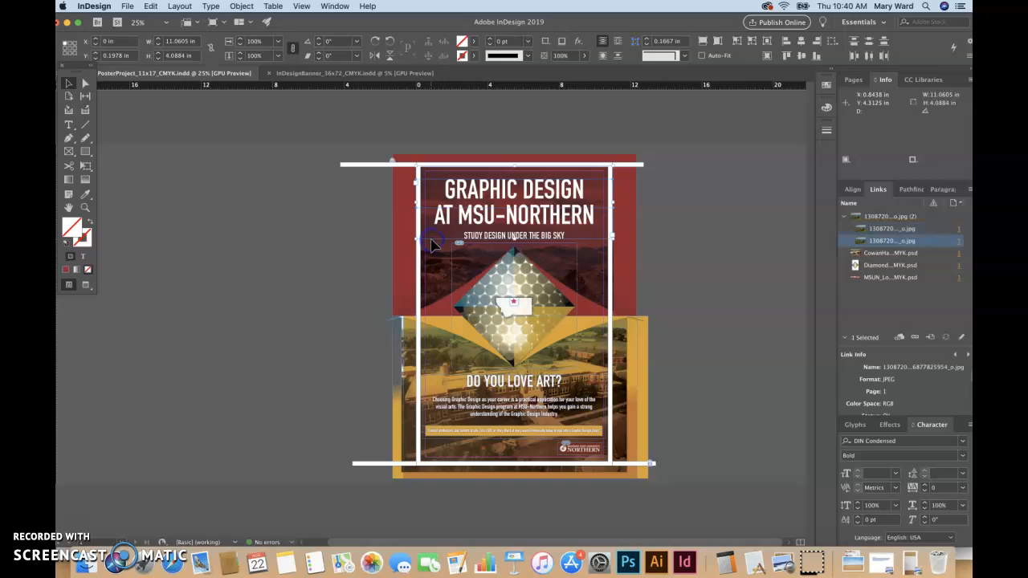
left_click(546, 213)
key("super+shift+a")
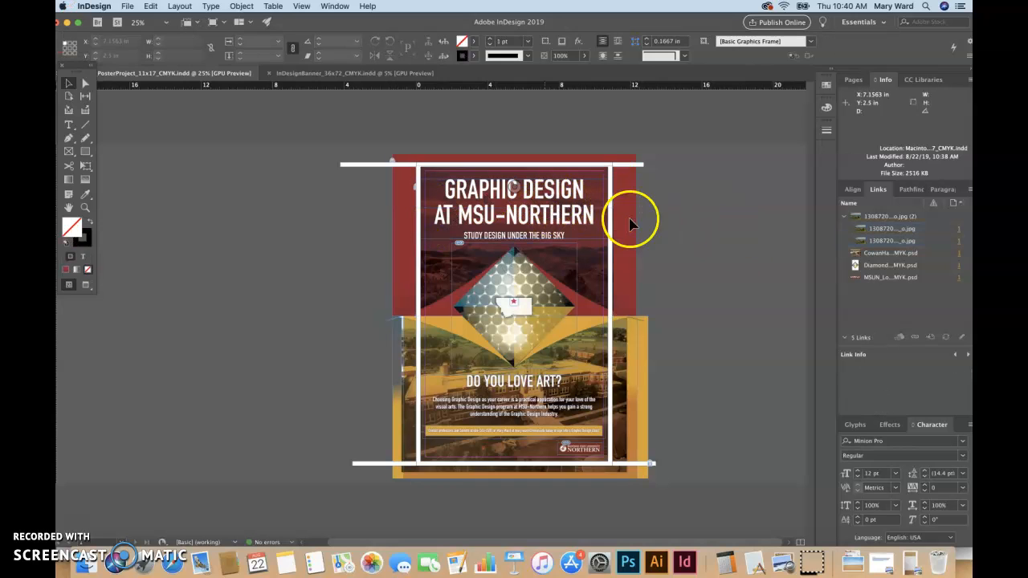
left_click(564, 216)
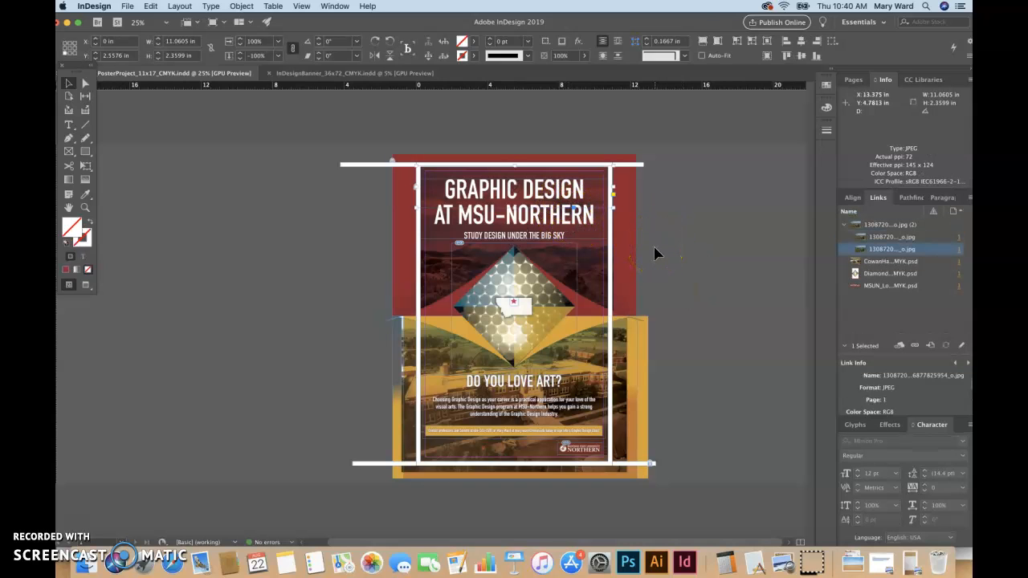
Select both landscape photo pieces behind the poster's red overlay and move them onto the pasteboard to the left of the page
key("super+a")
key("super+l")
left_click(739, 230)
left_click(576, 224)
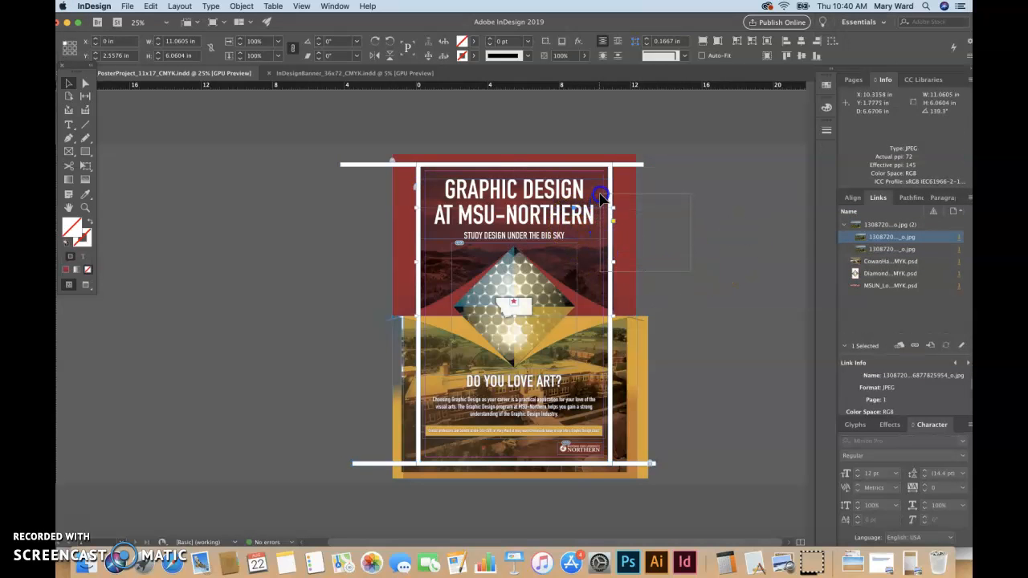
left_click(601, 197, "shift")
key("shift+Left")
key("shift+Left")
key("shift+Left")
key("shift+Left")
key("shift+Left")
key("shift+Left")
key("shift+Left")
key("shift+Left")
key("shift+Left")
key("shift+Left")
key("shift+Left")
key("shift+Left")
key("shift+Left")
key("shift+Left")
key("shift+Left")
key("shift+Left")
key("shift+Left")
key("shift+Left")
key("shift+Left")
key("shift+Left")
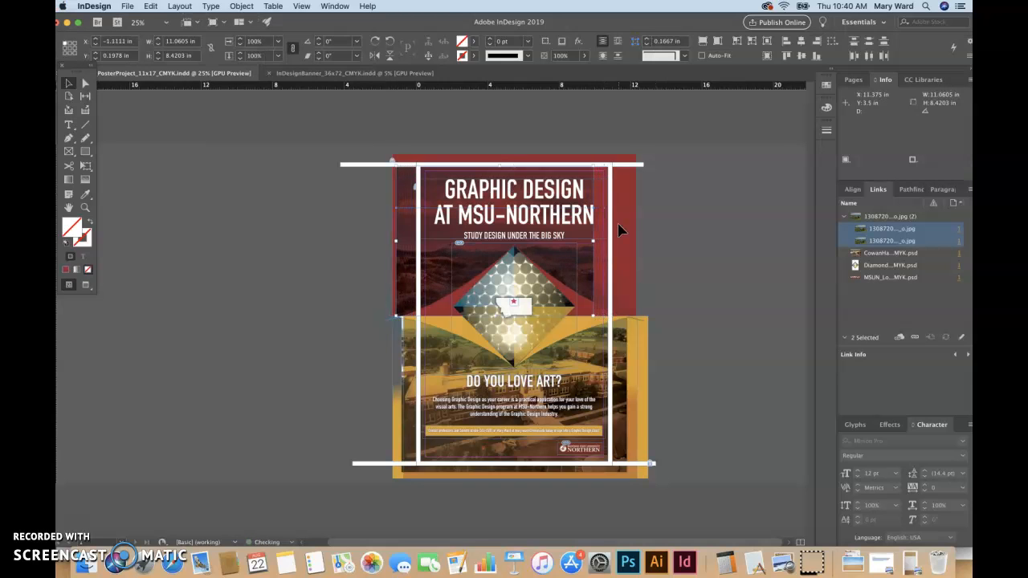
key("shift+Left")
key("shift+Left")
key("shift+Left")
key("shift+Left")
key("shift+Left")
key("shift+Left")
key("shift+Left")
key("shift+Left")
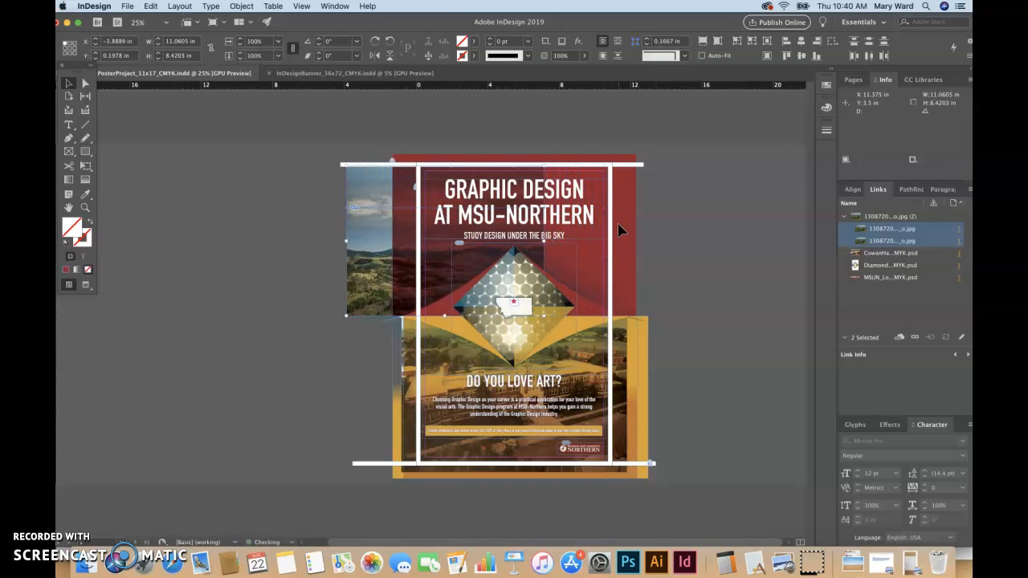
left_click_drag(376, 265, 213, 261)
left_click(132, 251)
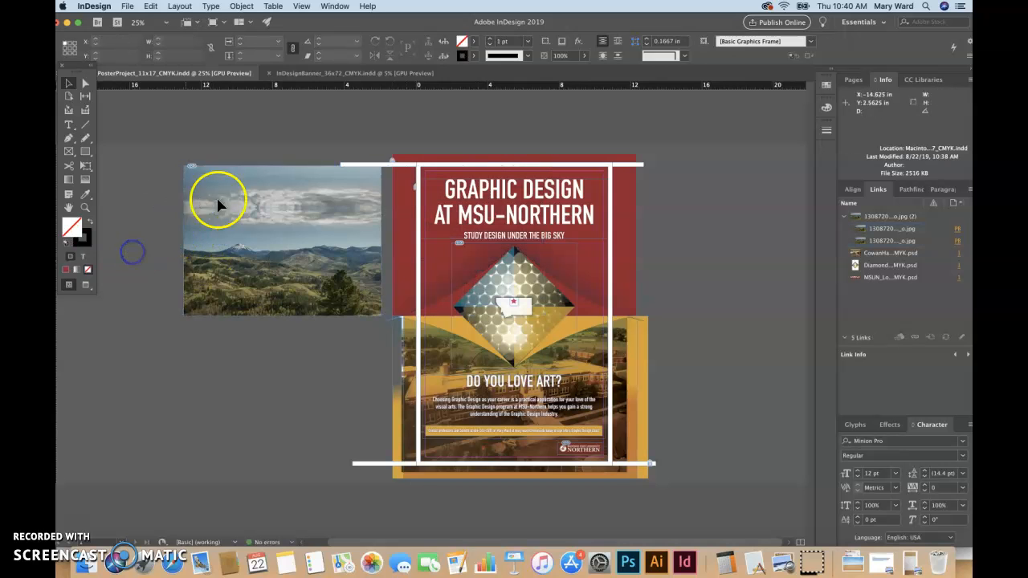
Copy the Cumulus prairie photo from the InDesignBanner_36x72_CMYK layout and paste it into the poster
left_click(337, 73)
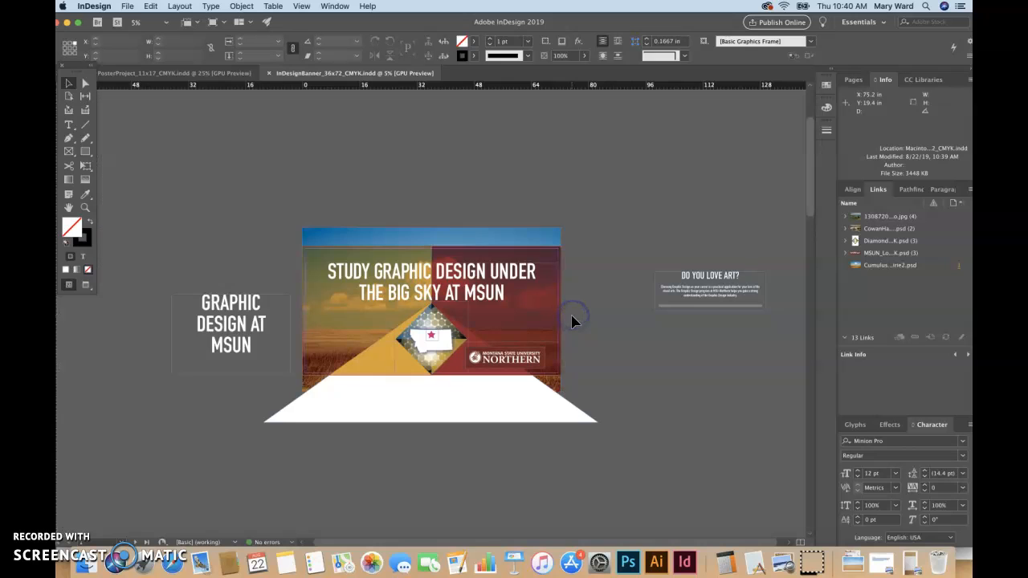
left_click(528, 235)
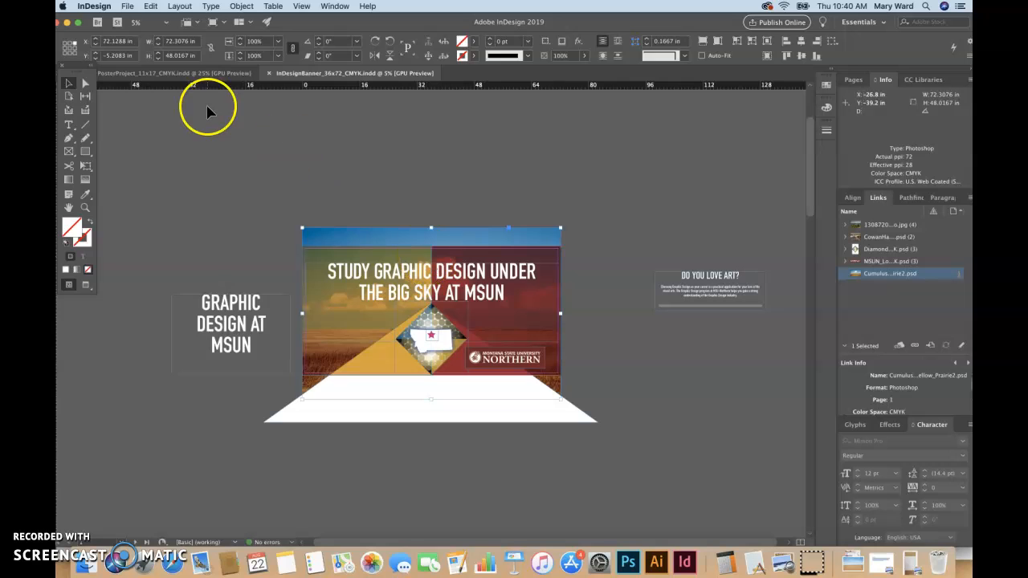
left_click(204, 73)
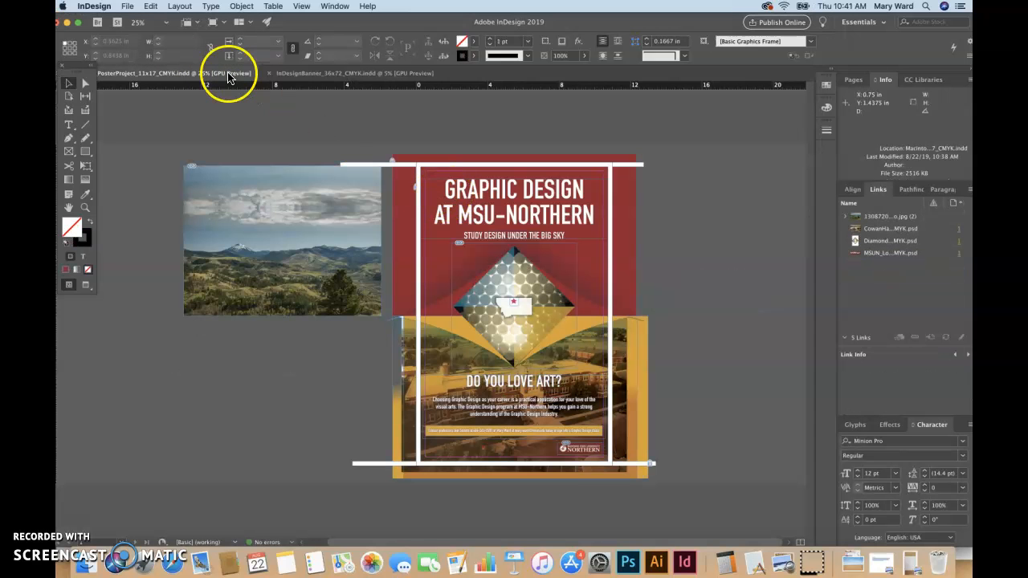
key("super+v")
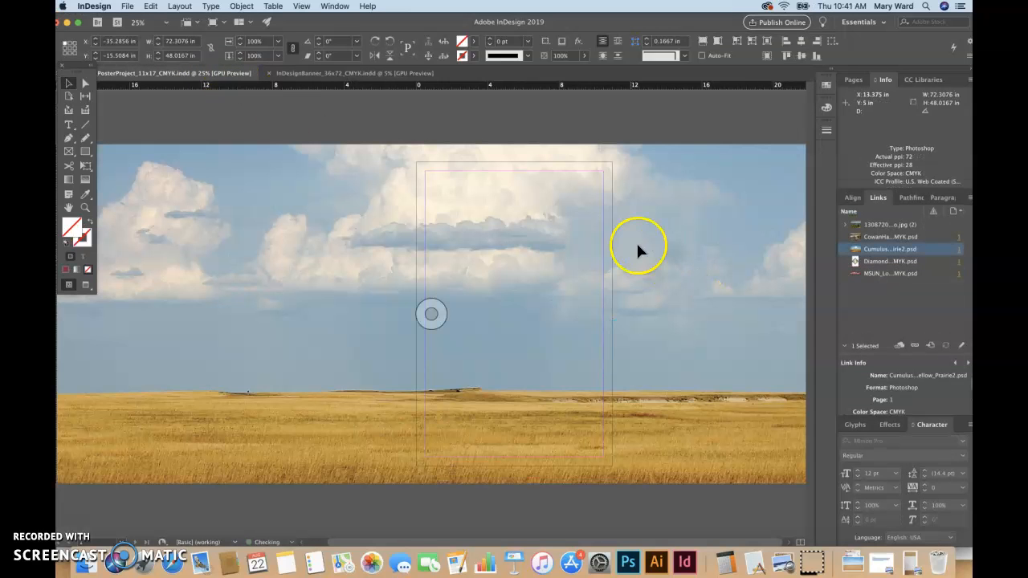
Scale the pasted prairie photo down with the Free Transform tool to about 12.33 by 8.19 in, roughly the poster's width
key("super+minus")
key("super+minus")
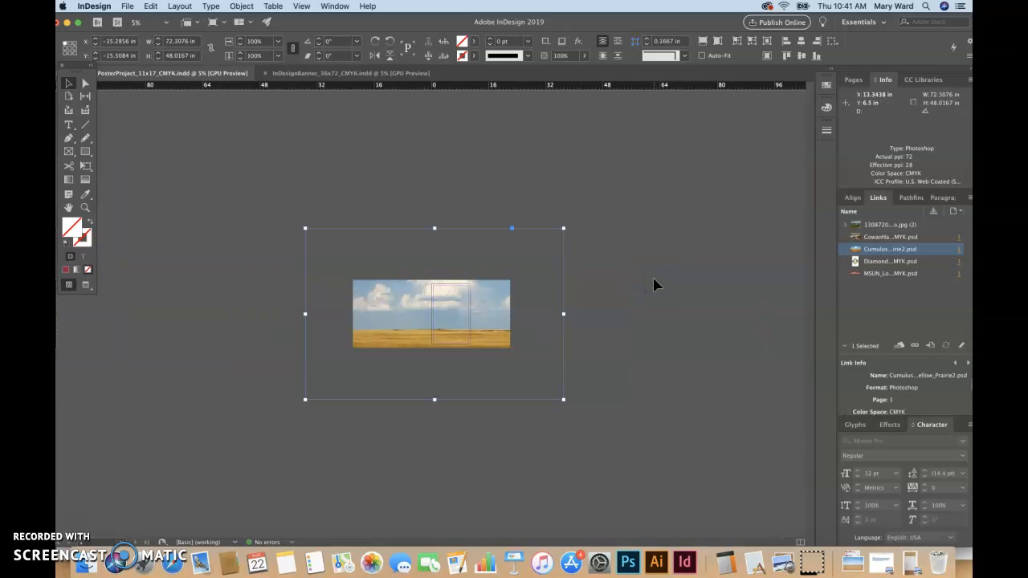
left_click_drag(305, 228, 433, 286)
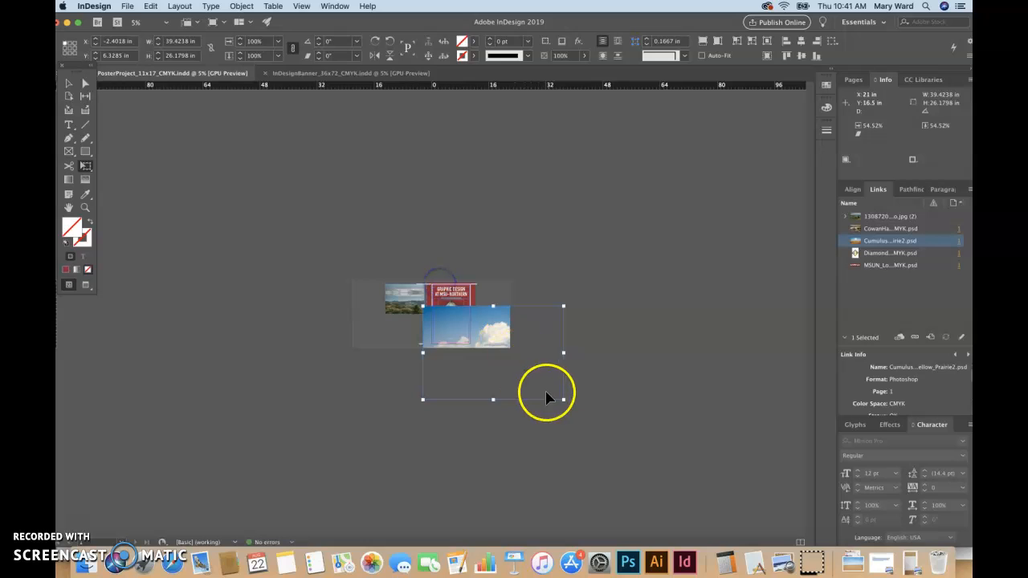
left_click_drag(563, 399, 425, 335)
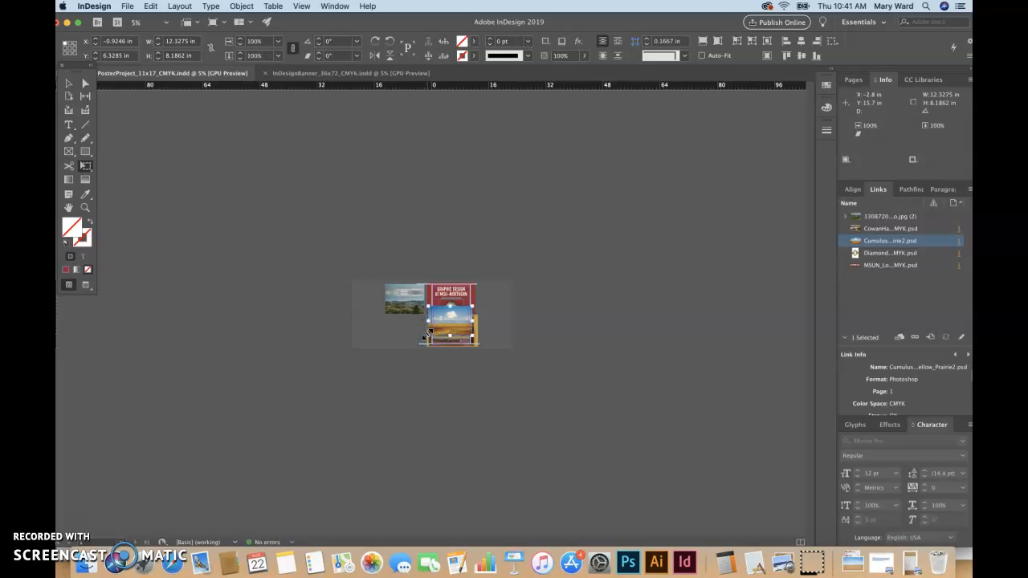
Move the prairie photo up over the poster's red area, to a Y position of about 0.22 in
key("super+equal")
key("super+equal")
key("super+equal")
key("shift+Up")
key("shift+Up")
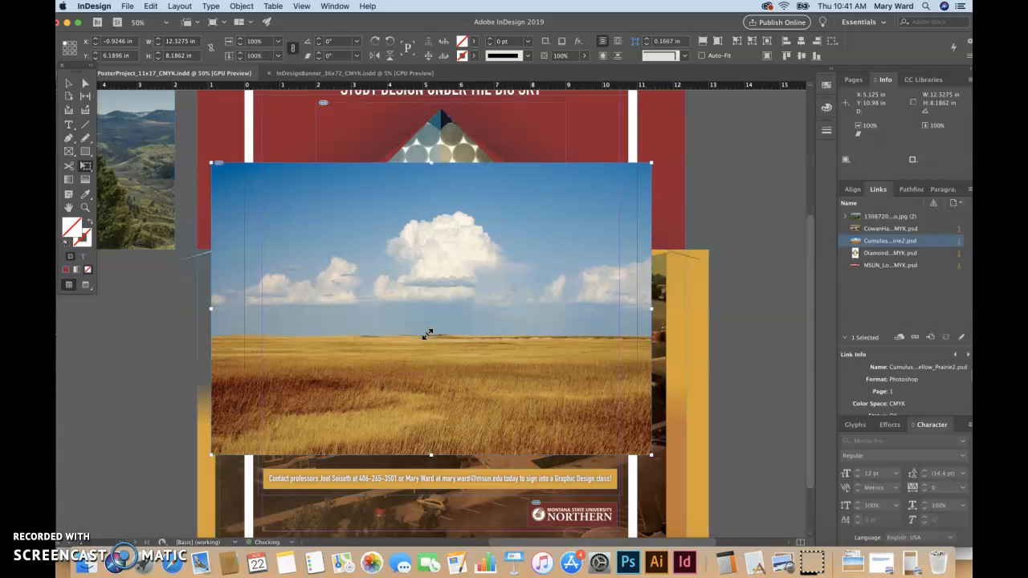
key("shift+Up")
key("shift+Up")
key("shift+Up")
key("shift+Up")
key("shift+Up")
key("shift+Up")
key("shift+Up")
key("shift+Up")
key("shift+Up")
key("shift+Up")
key("shift+Up")
key("shift+Up")
key("shift+Up")
key("shift+Up")
key("shift+Up")
key("shift+Up")
key("shift+Up")
key("shift+Up")
key("shift+Up")
key("shift+Up")
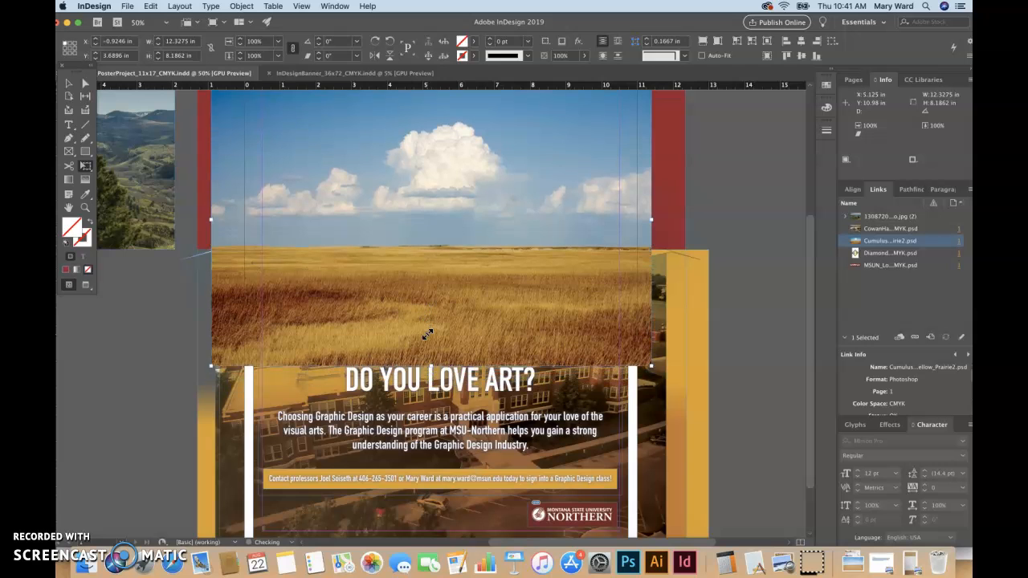
key("shift+Up")
key("shift+Up")
key("shift+Up")
key("shift+Up")
key("shift+Up")
key("shift+Up")
key("shift+Up")
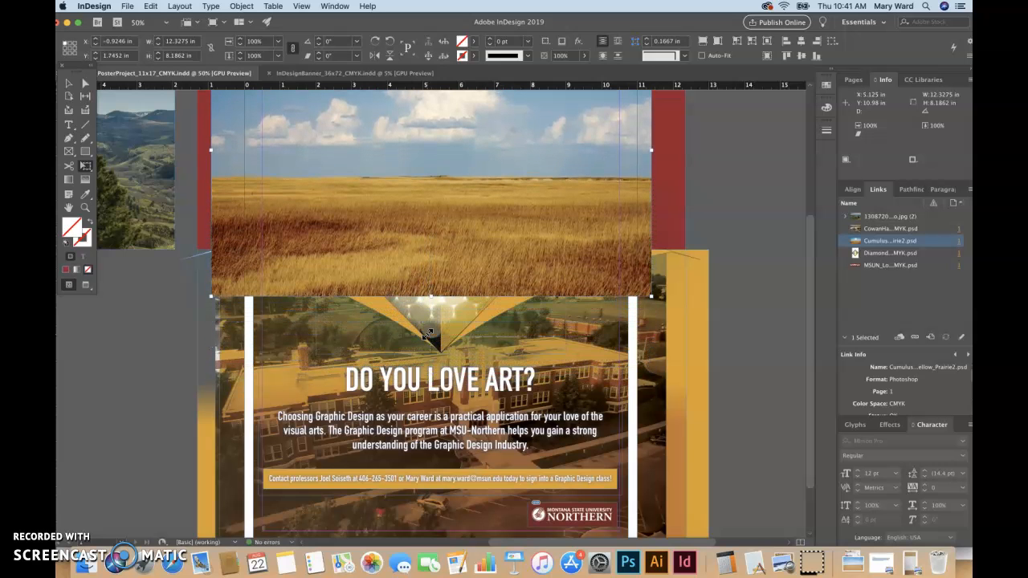
scroll(427, 334, "up", 5)
key("shift+Up")
key("shift+Up")
key("shift+Up")
key("shift+Up")
key("shift+Up")
key("shift+Up")
key("shift+Up")
key("shift+Up")
key("shift+Up")
key("shift+Up")
key("shift+Up")
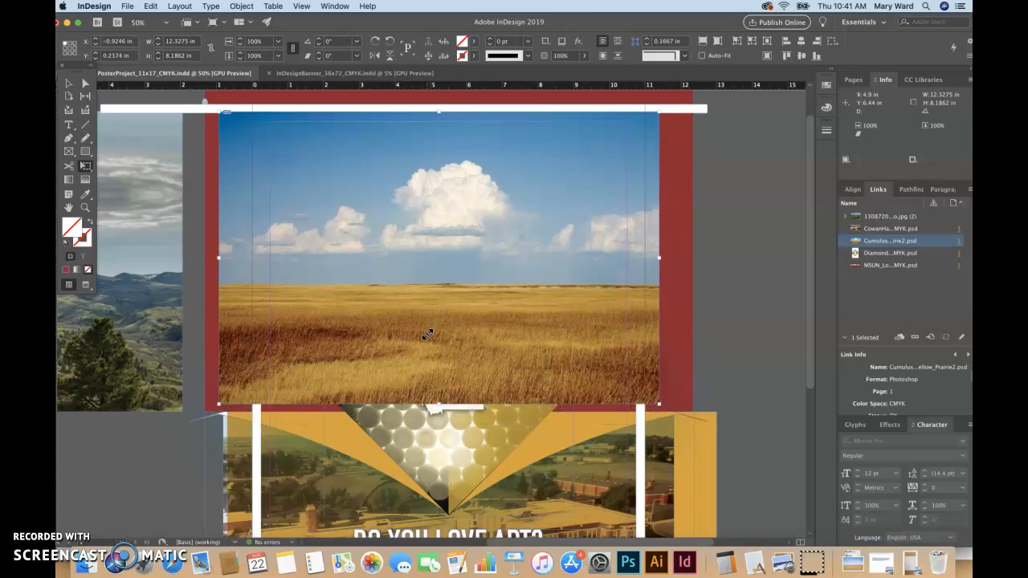
Enlarge the prairie photo to about 12.67 by 8.42 in and send it behind the poster's overlays and text, viewed in preview mode
left_click_drag(659, 404, 672, 414)
left_click(68, 82)
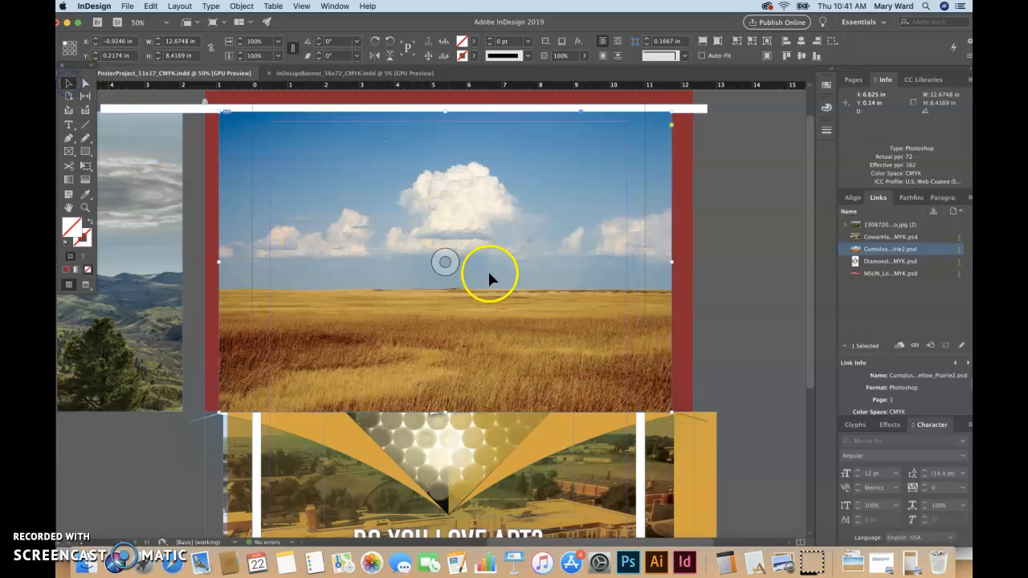
left_click(758, 354)
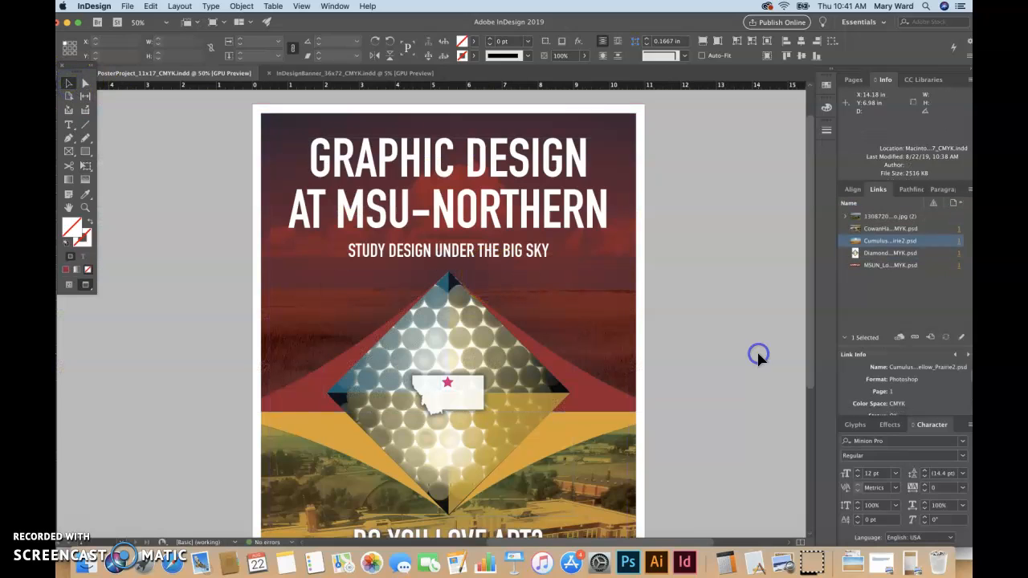
left_click(605, 312)
key("super+minus")
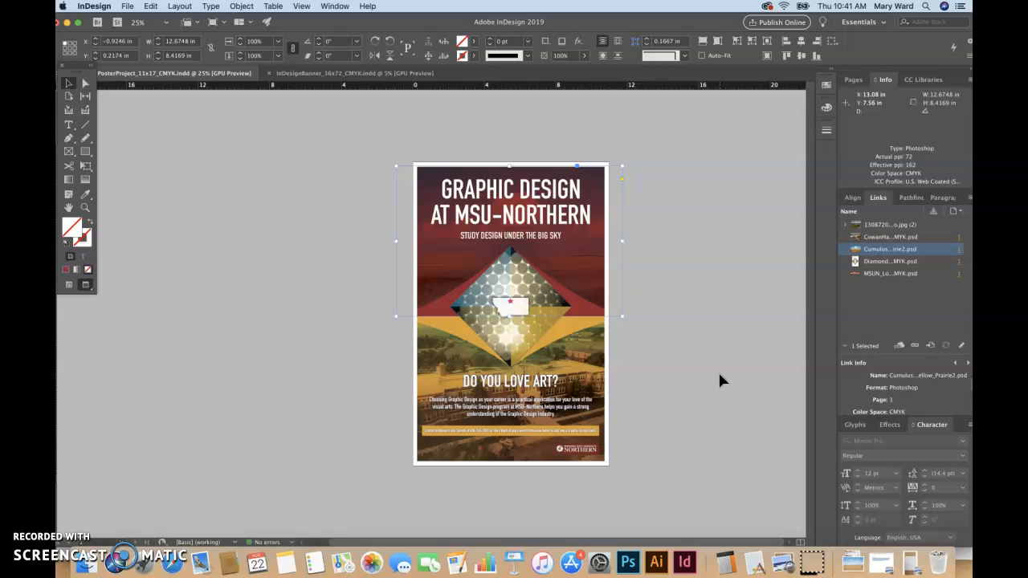
left_click(718, 364)
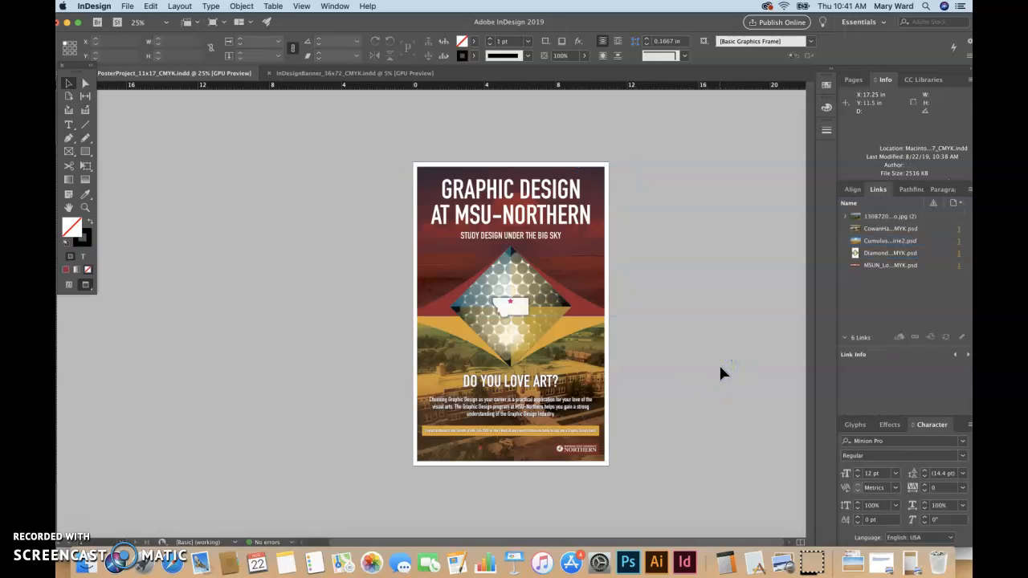
Save the poster and switch to the InDesignBanner_36x72_CMYK document
key("super+s")
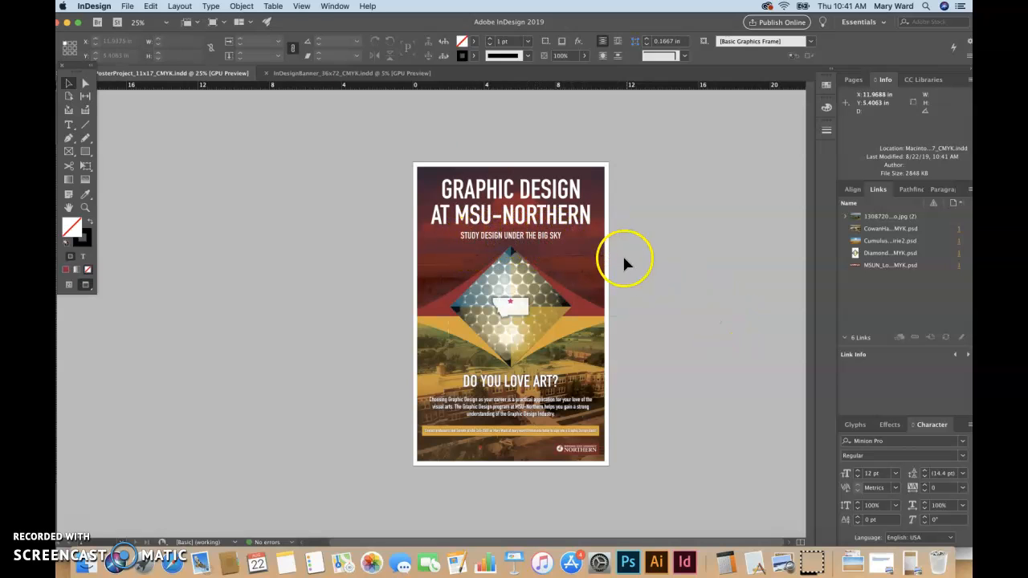
left_click(309, 74)
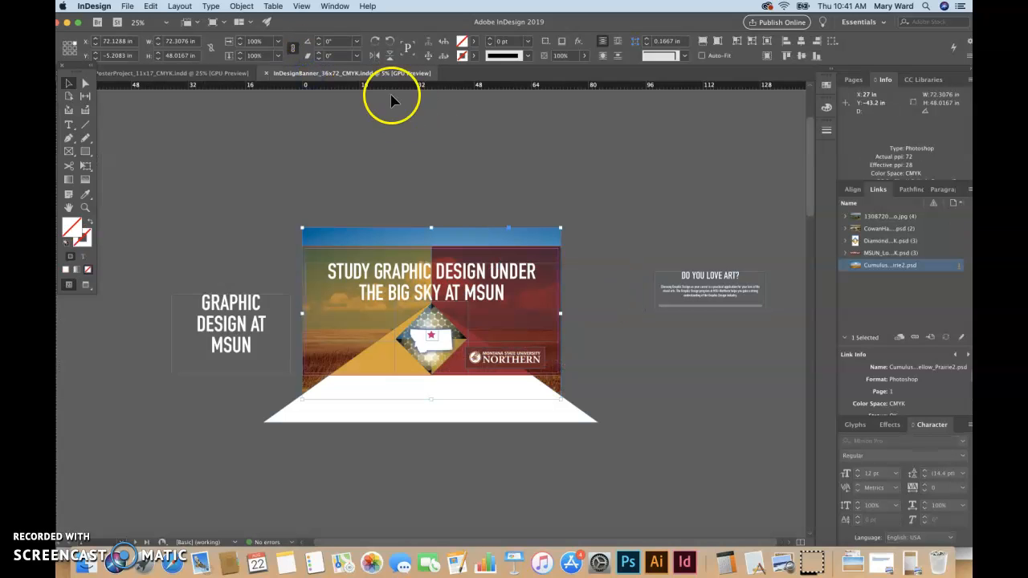
Relink the banner's Cumulus prairie photo to Prairie_CMYK.psd from the images folder
left_click(916, 347)
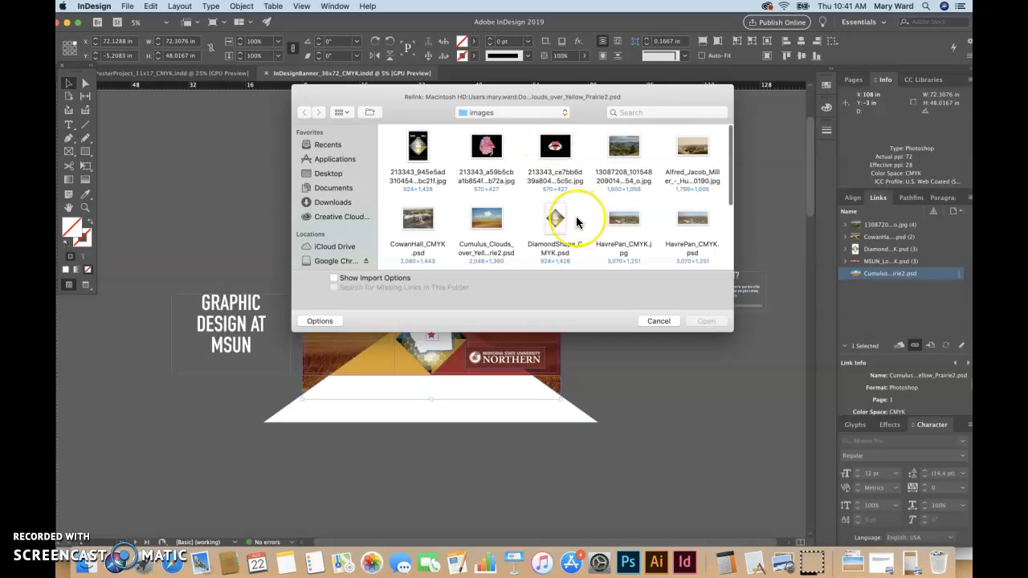
scroll(562, 205, "down", 5)
left_click(556, 192)
left_click(704, 321)
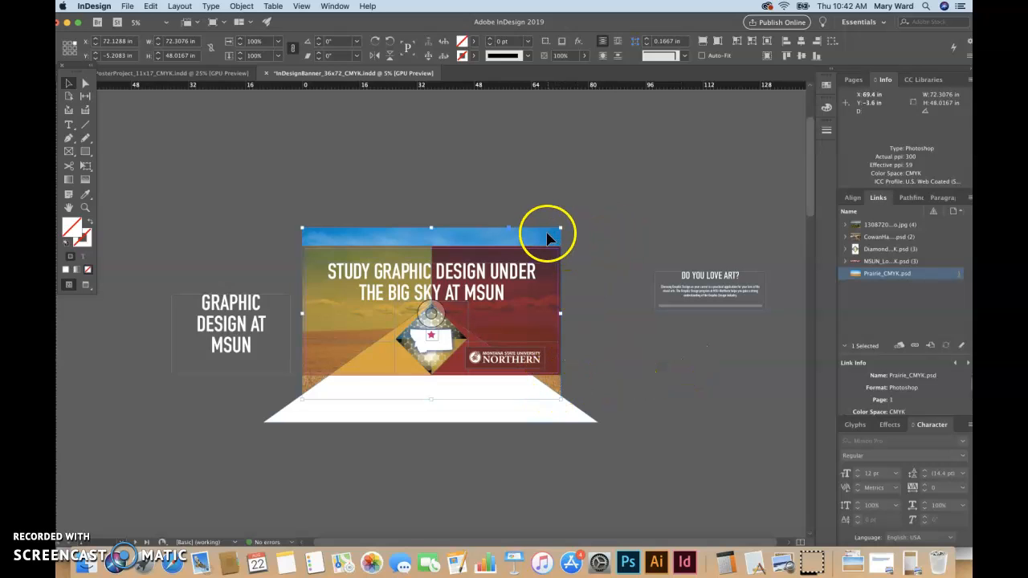
left_click(687, 403)
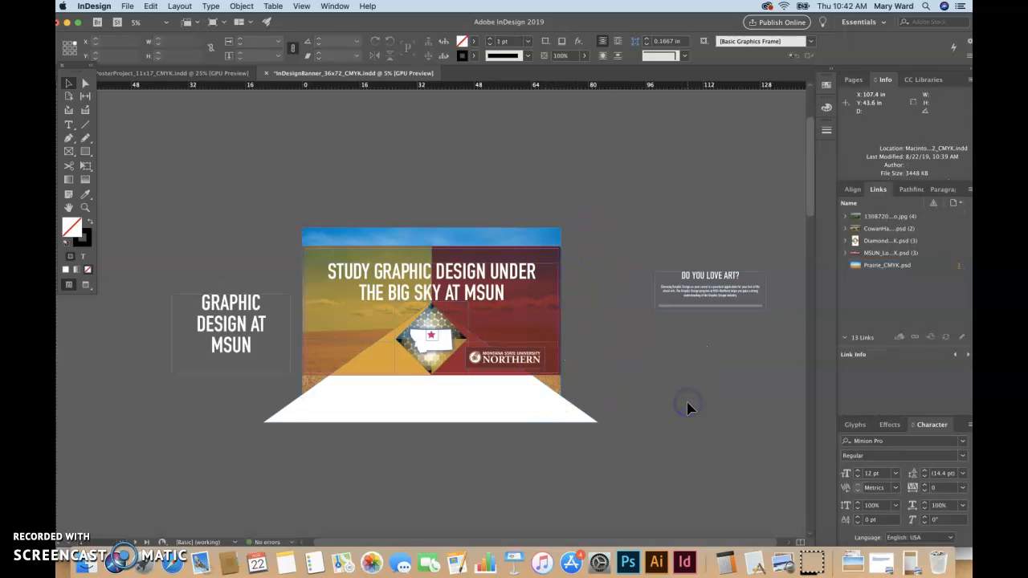
Nudge the banner's prairie photo up to a Y position of about -9.24 in, viewed in preview mode
left_click(529, 237)
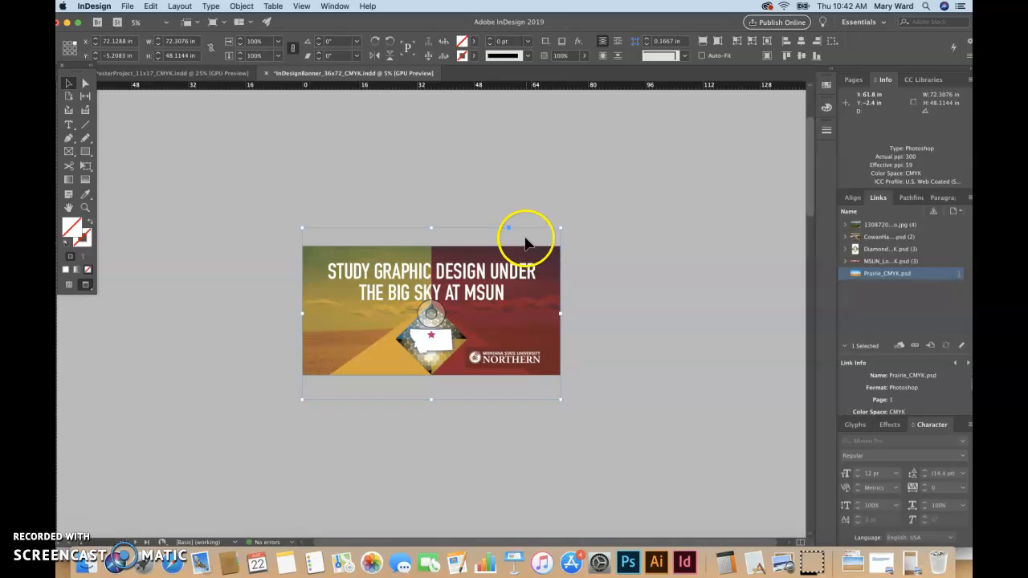
key("shift+Up")
key("shift+Up")
key("shift+Up")
key("shift+Up")
key("shift+Up")
key("shift+Up")
key("shift+Up")
key("shift+Up")
key("shift+Up")
key("shift+Up")
key("shift+Up")
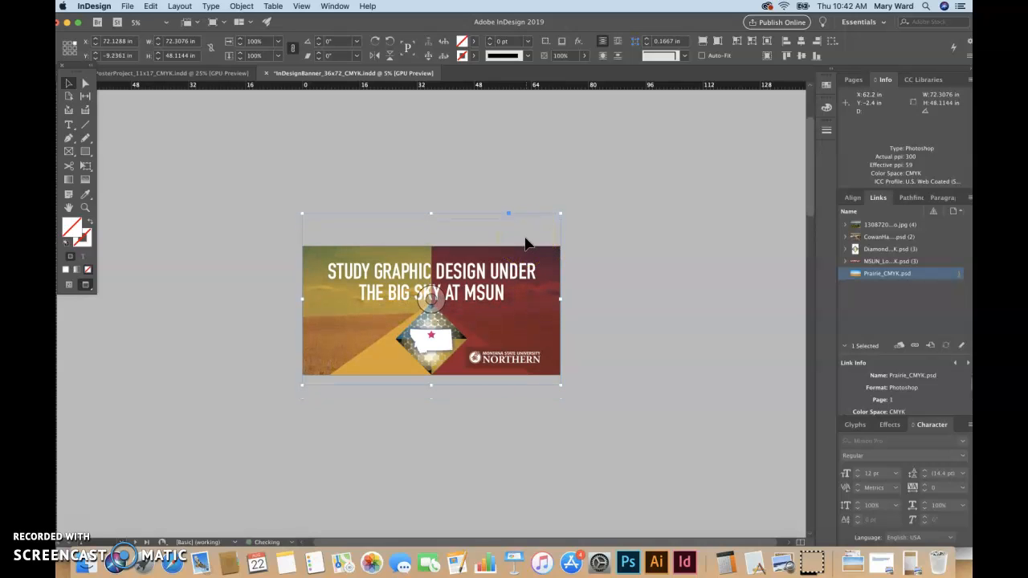
Enlarge the banner's prairie photo to about 110.13 by 73.28 in with Free Transform and rotate it to about -0.75°
left_click_drag(302, 299, 167, 325)
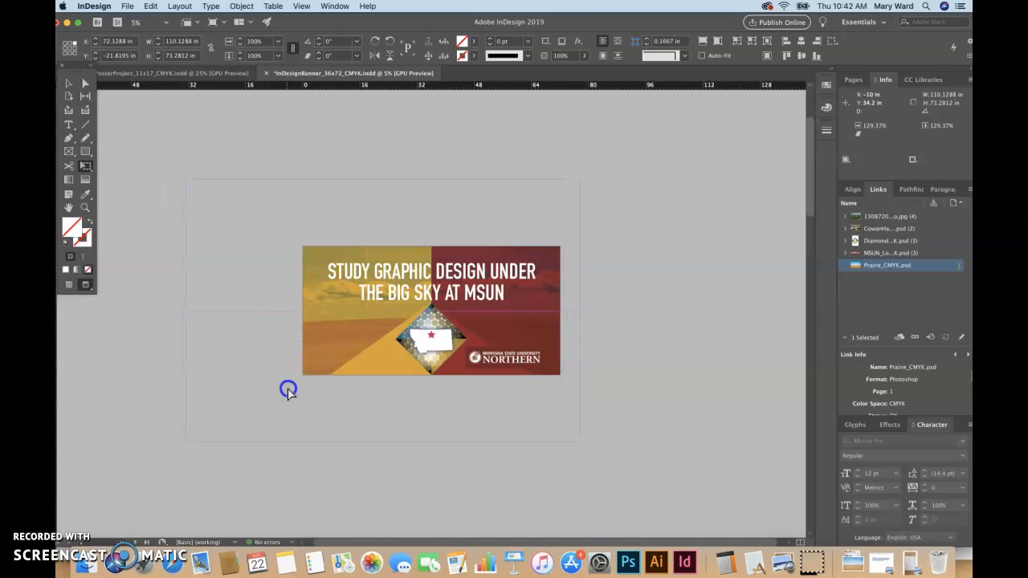
left_click_drag(288, 391, 287, 389)
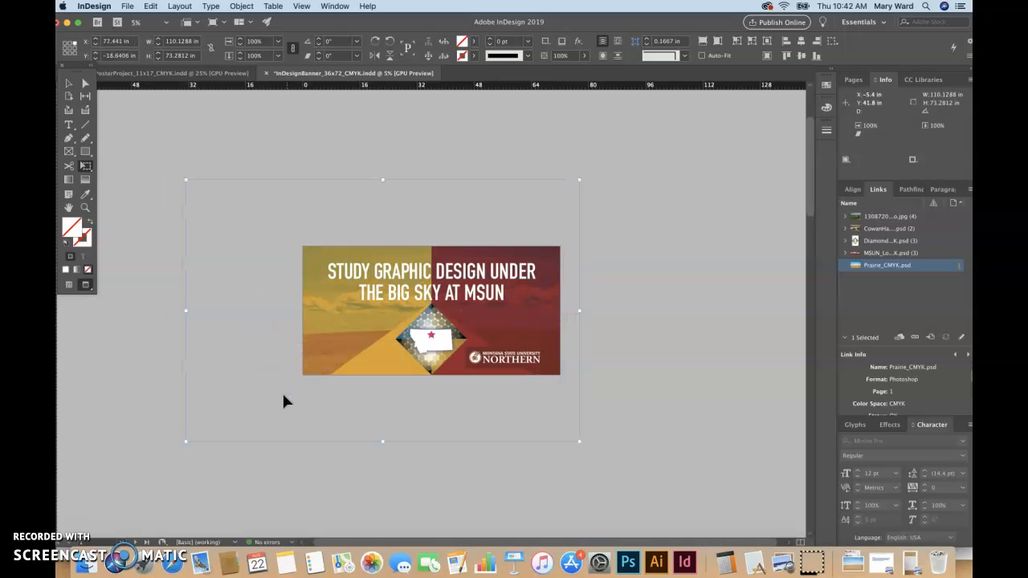
left_click_drag(284, 396, 283, 399)
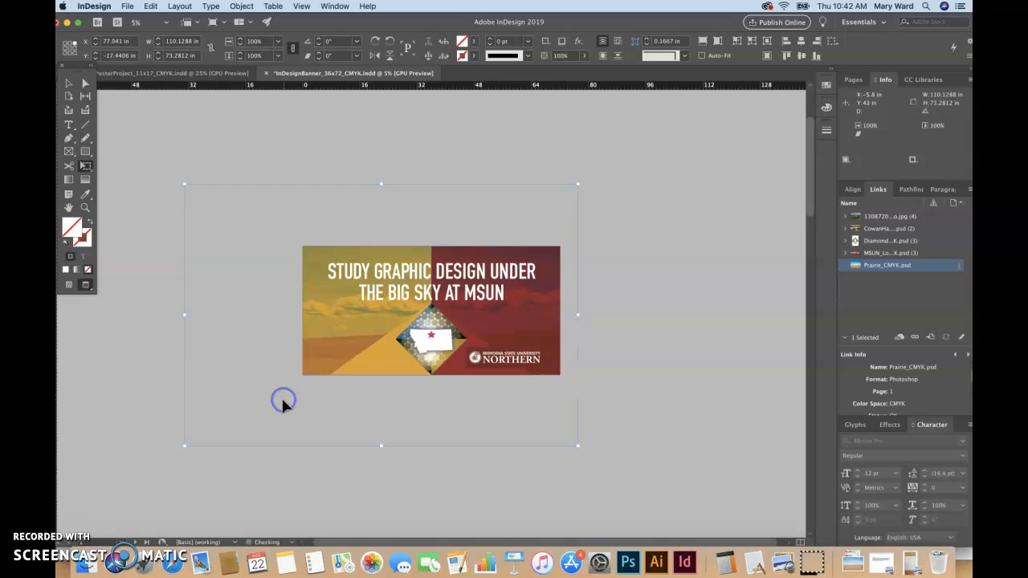
left_click_drag(583, 452, 578, 457)
left_click(68, 83)
Try moving the prairie photo up to a Y position of about -34.76 in outside preview mode, and undo the move
left_click(201, 133)
key("w")
left_click(258, 212)
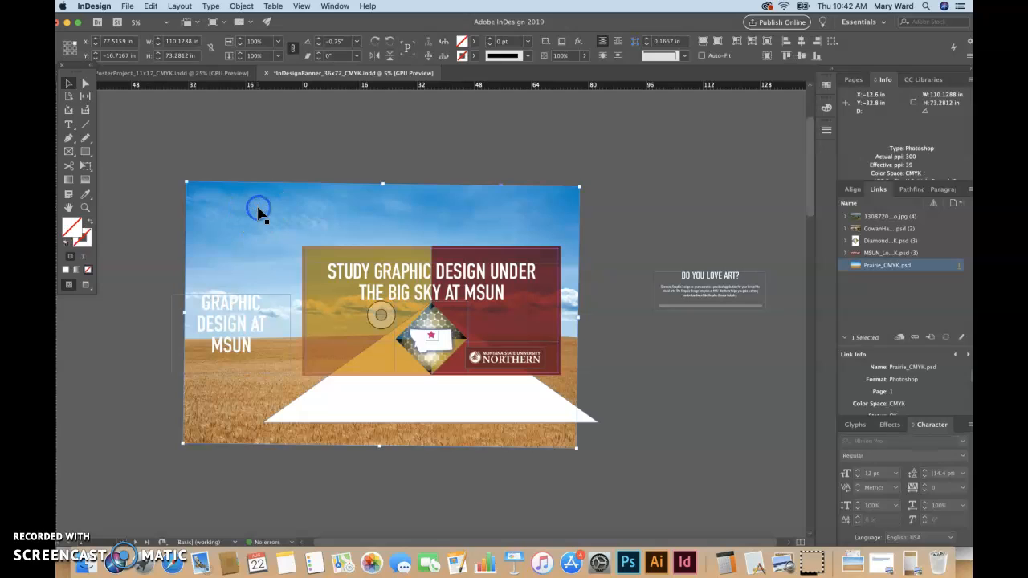
left_click(247, 223)
left_click_drag(247, 223, 285, 153)
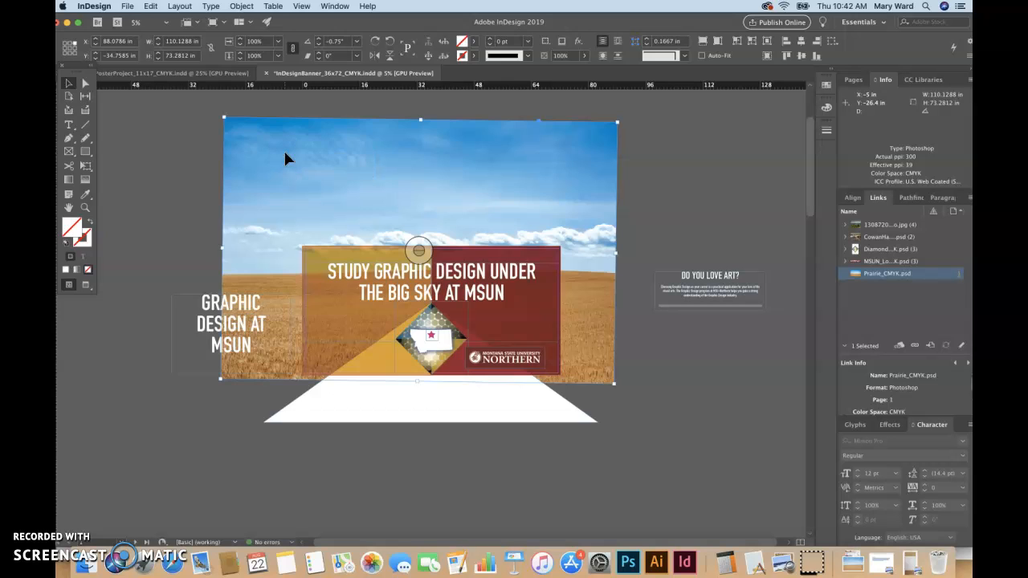
key("super+z")
key("w")
Move the prairie photo slightly down to a Y position of about -15.36 in and deselect it
mouse_move(340, 210)
left_mouse_down()
mouse_move(342, 195)
mouse_move(342, 217)
left_mouse_up()
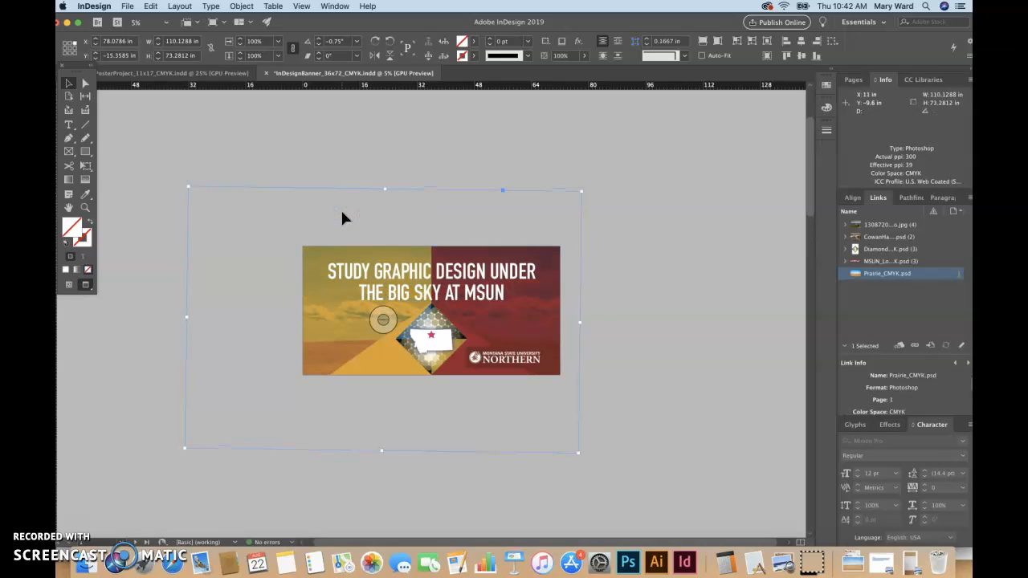
left_click(69, 83)
left_click(308, 184)
left_click(617, 293)
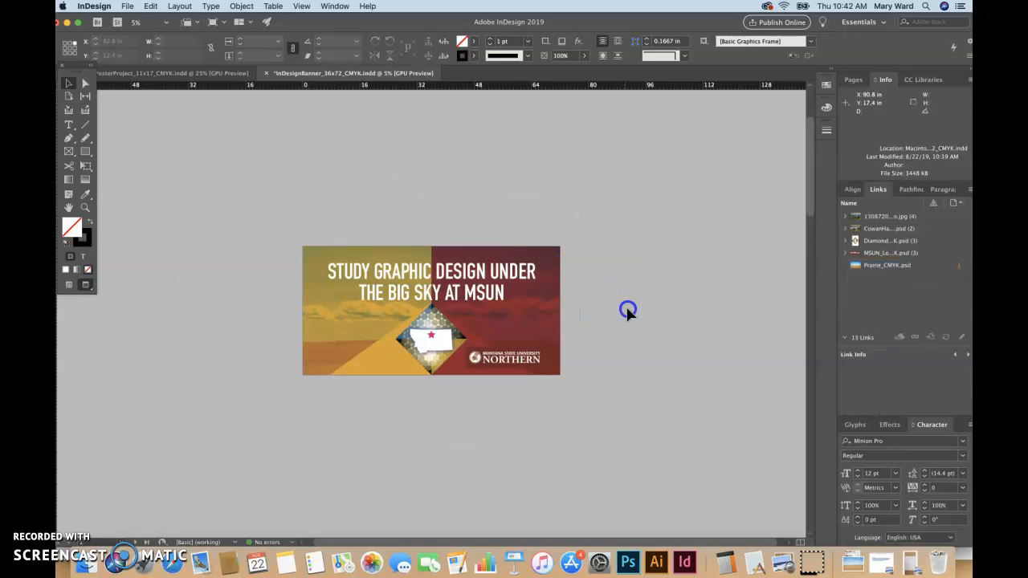
Select the prairie photo's frame and its image content to check the effective resolution
left_click(567, 317)
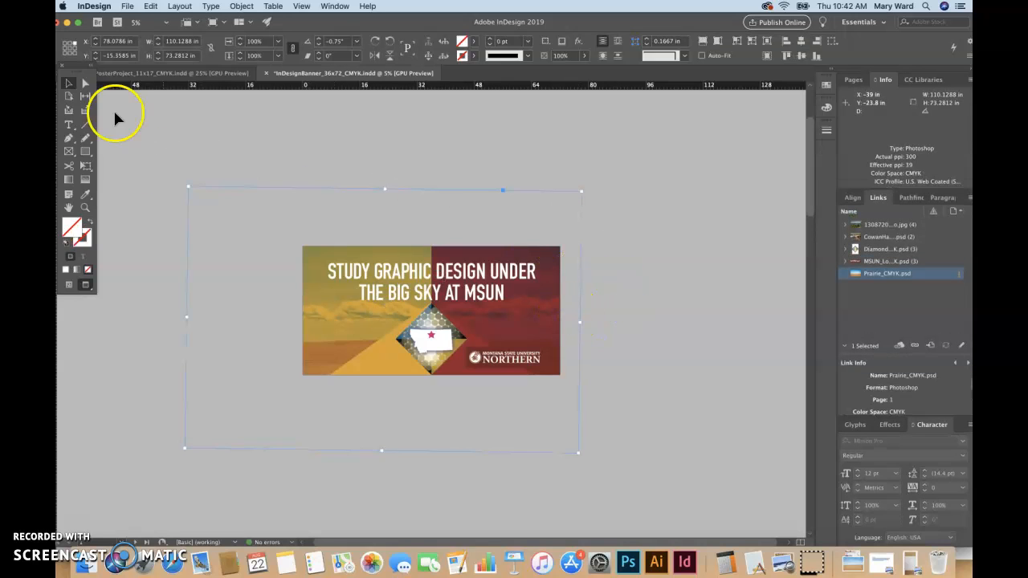
left_click(84, 84)
left_click(201, 225)
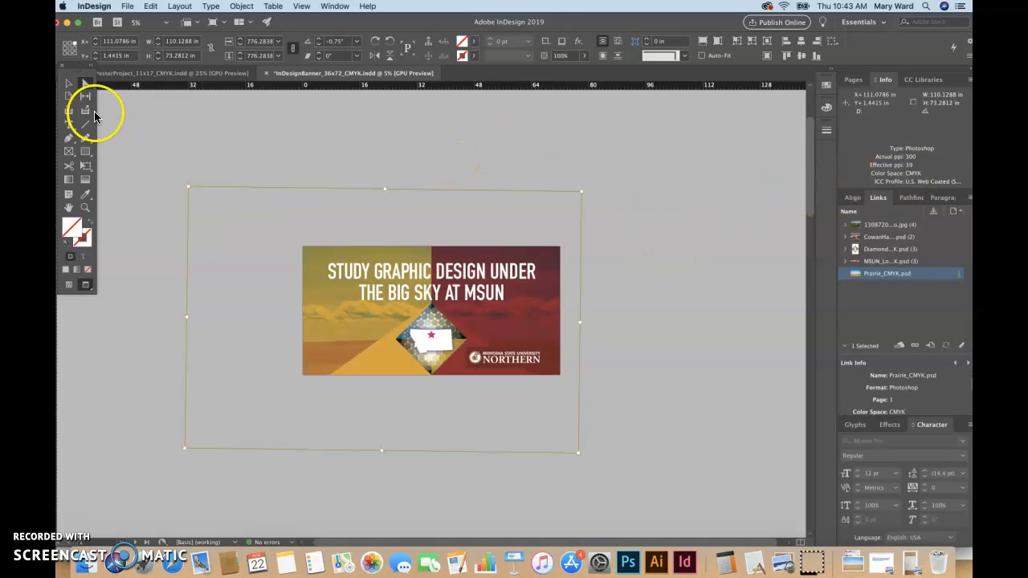
left_click(69, 84)
left_click(188, 156)
left_click(225, 231)
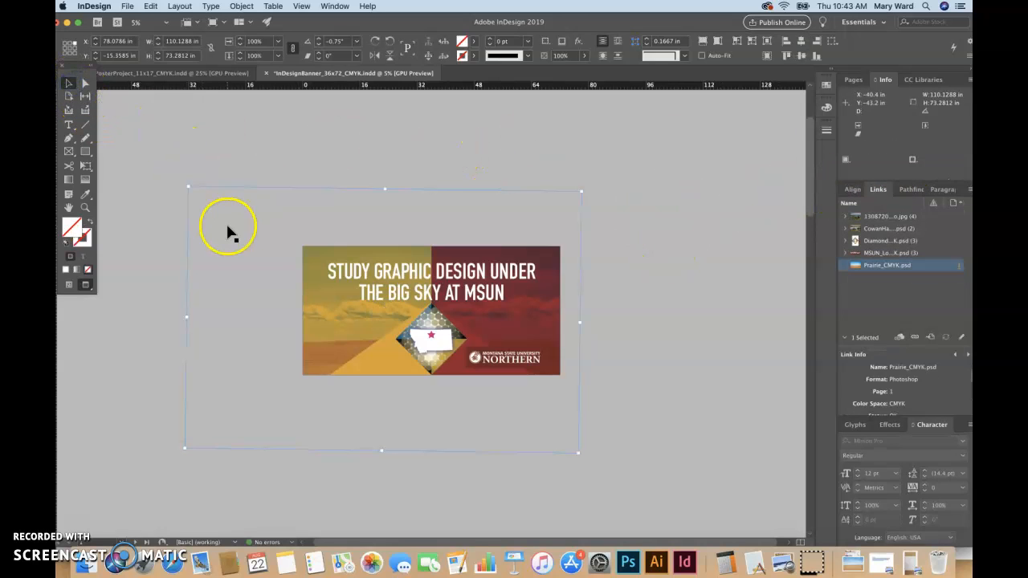
Scale the prairie photo down to about 73.59 by 48.97 in so it just covers the banner
left_click_drag(188, 187, 281, 234)
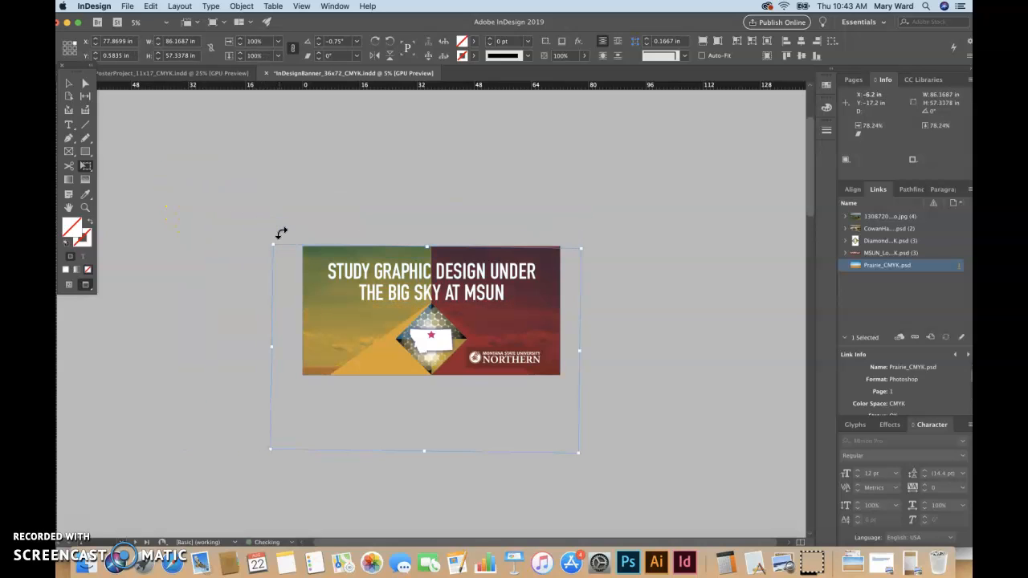
left_click_drag(579, 451, 563, 439)
left_click_drag(267, 436, 295, 416)
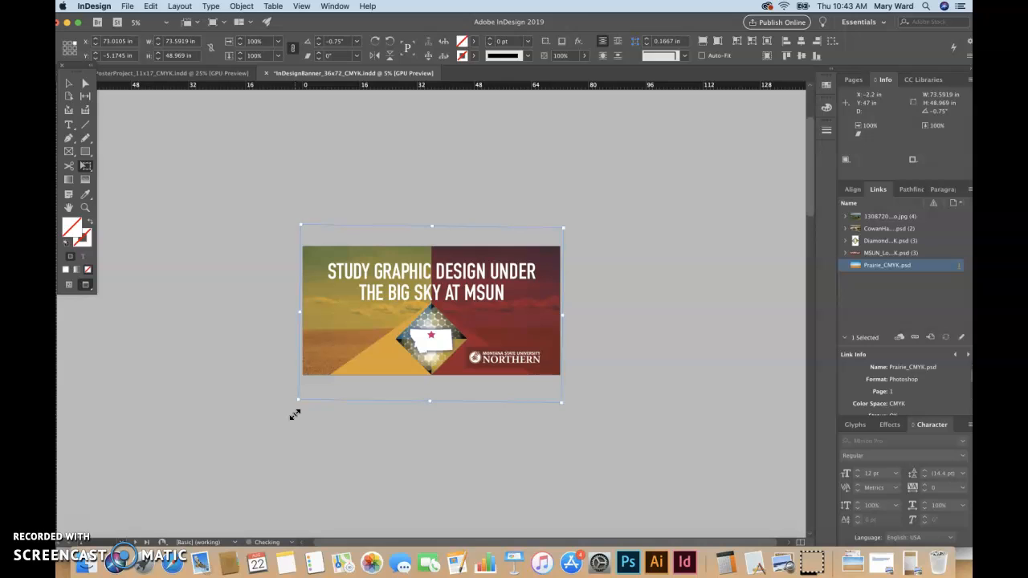
left_click(69, 82)
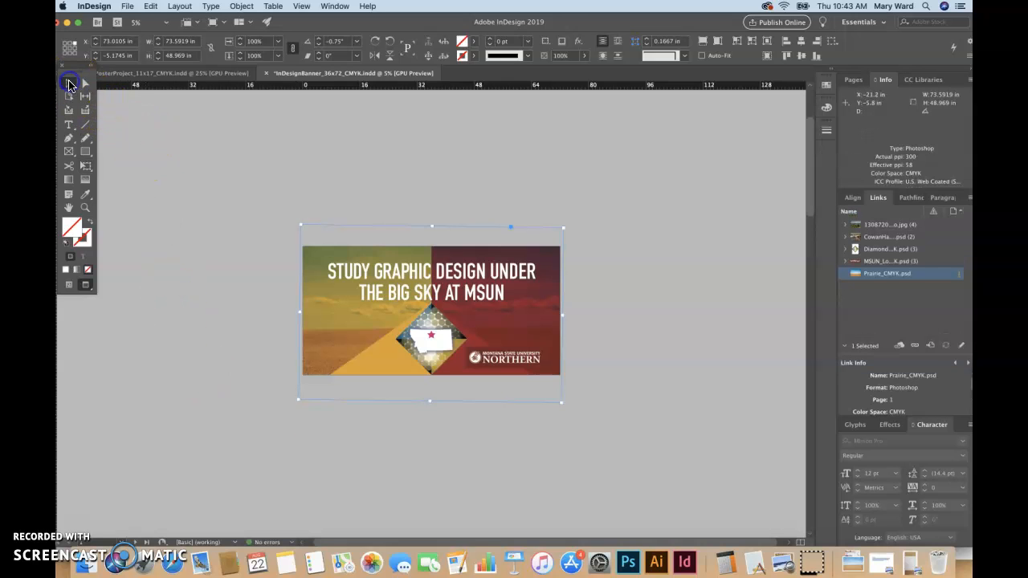
Inspect the resized prairie photo's image content and effective resolution with the Direct Selection tool
left_click(234, 182)
left_click(330, 233)
left_click(84, 85)
left_click(319, 232)
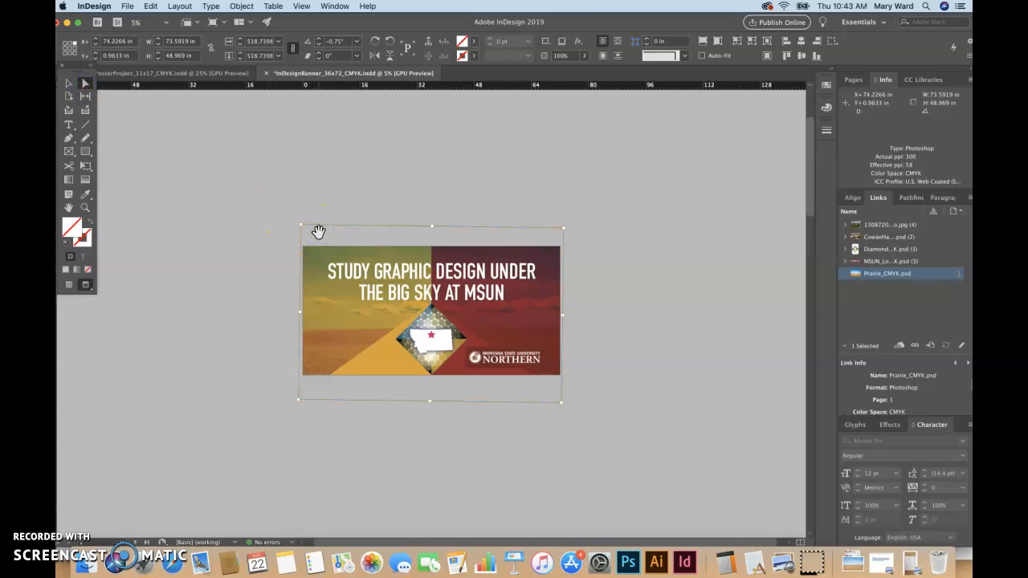
left_click(69, 83)
left_click(203, 204)
left_click(659, 388)
left_click(514, 275)
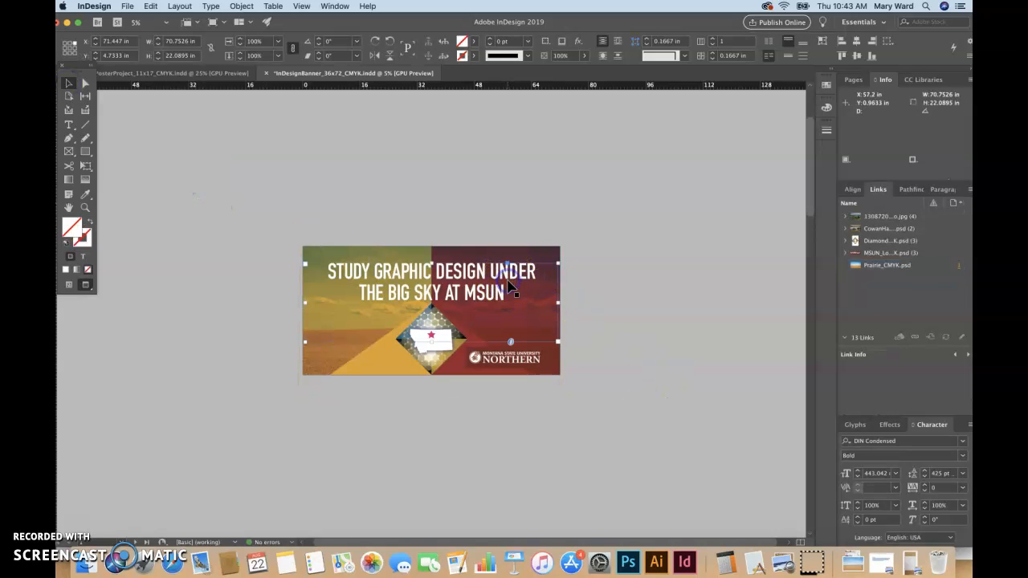
left_click(662, 380)
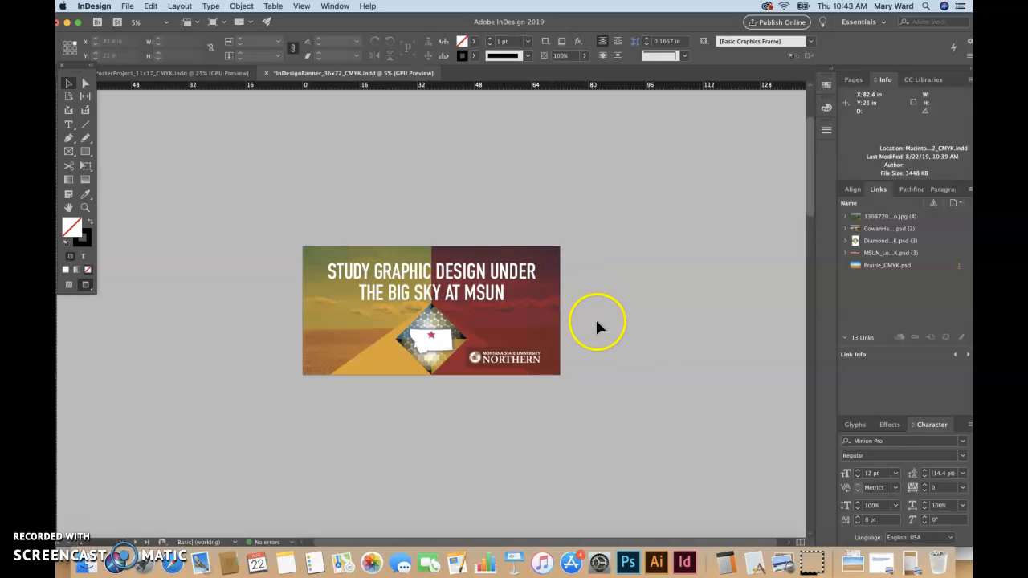
left_click(69, 96)
left_click(68, 82)
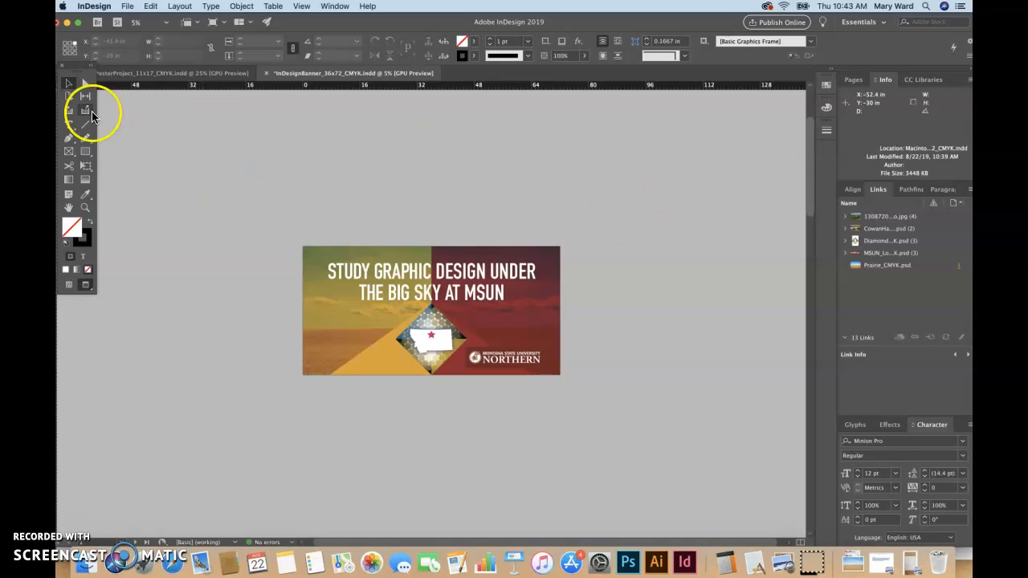
left_click(85, 83)
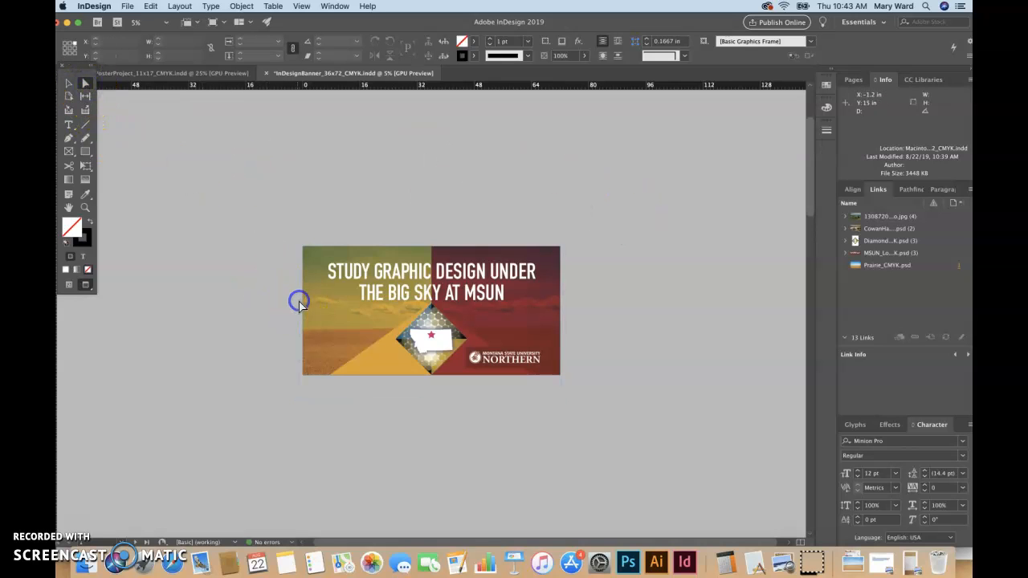
left_click(326, 233)
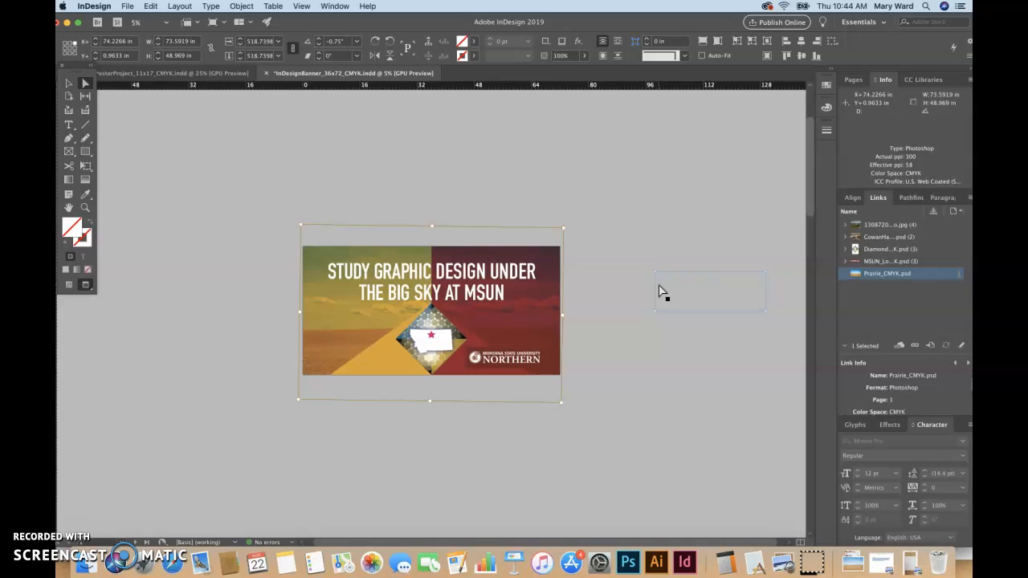
left_click(640, 376)
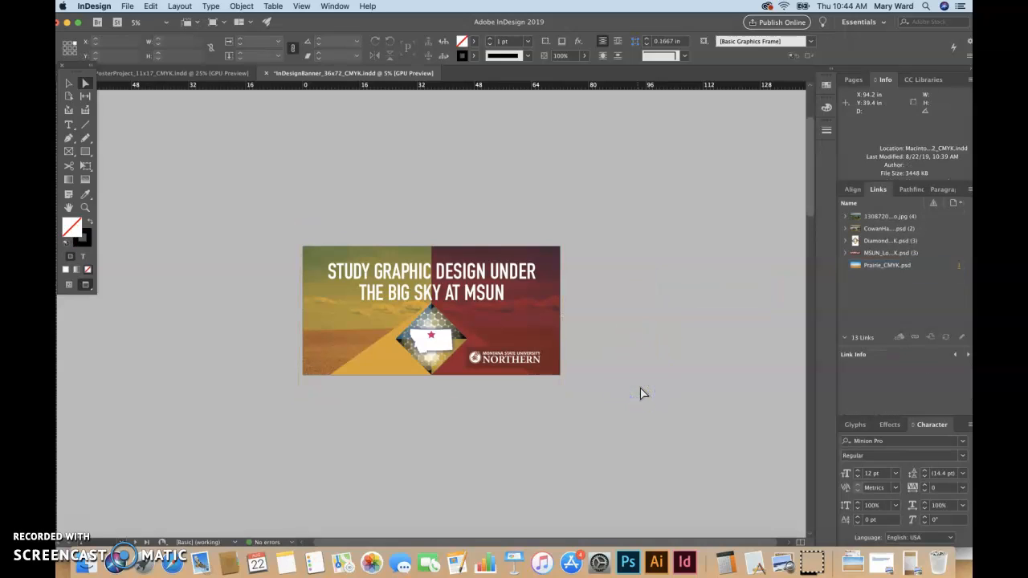
Try lowering the opacity of the white triangle at the banner's lower edge to about 86%, and undo it
left_click(409, 387)
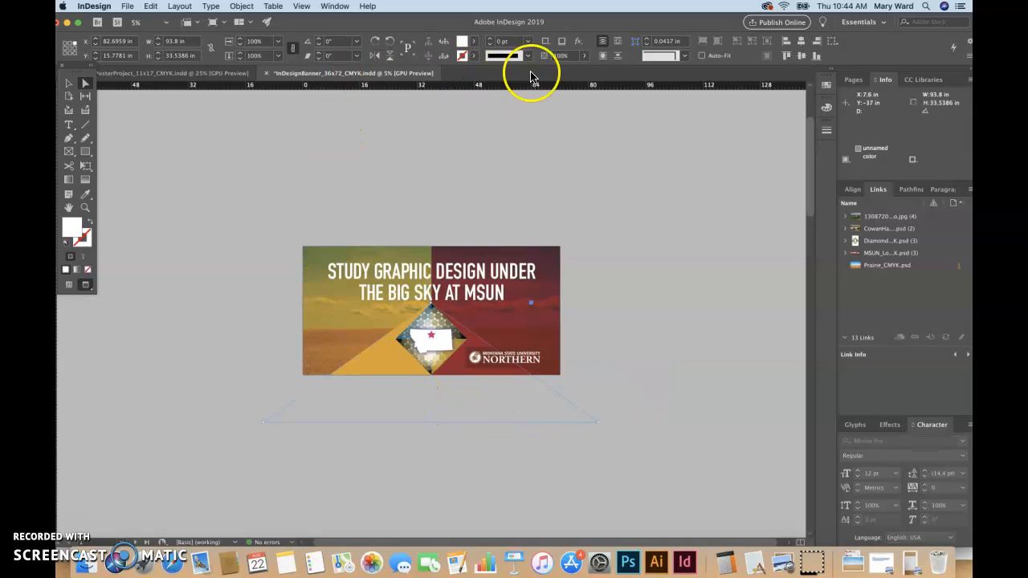
left_click(584, 56)
left_click_drag(584, 71, 568, 72)
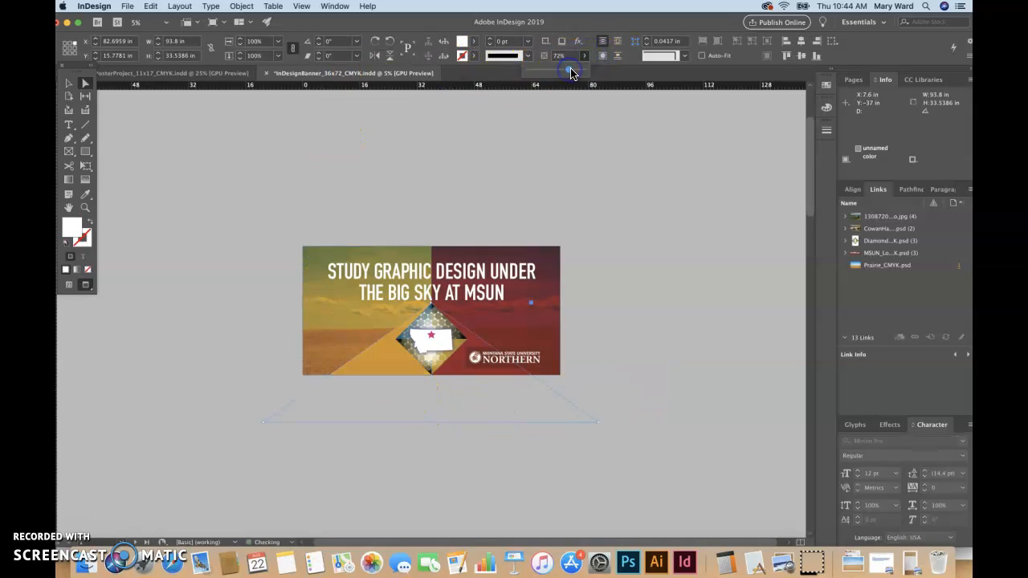
left_click(611, 245)
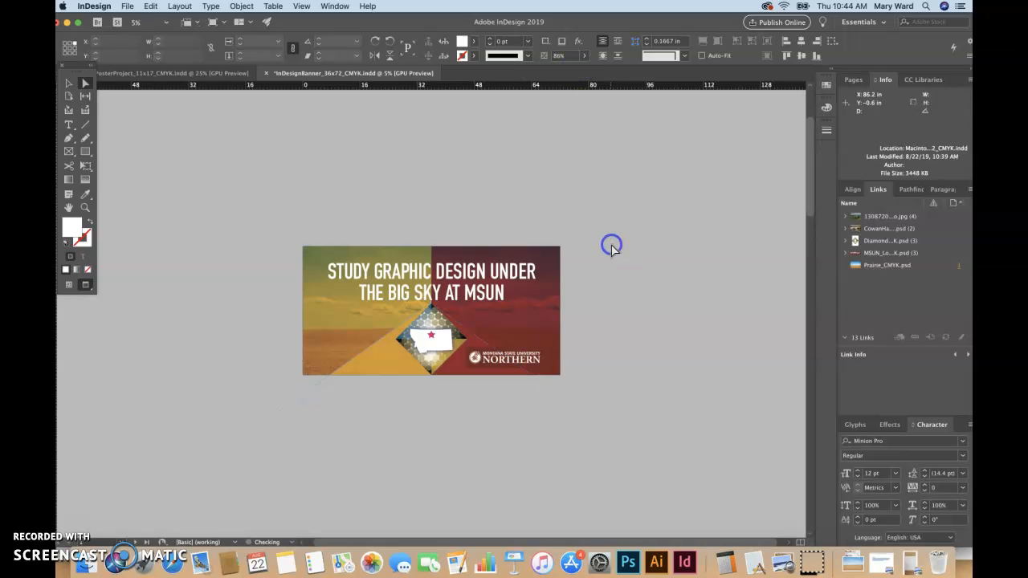
key("super+z")
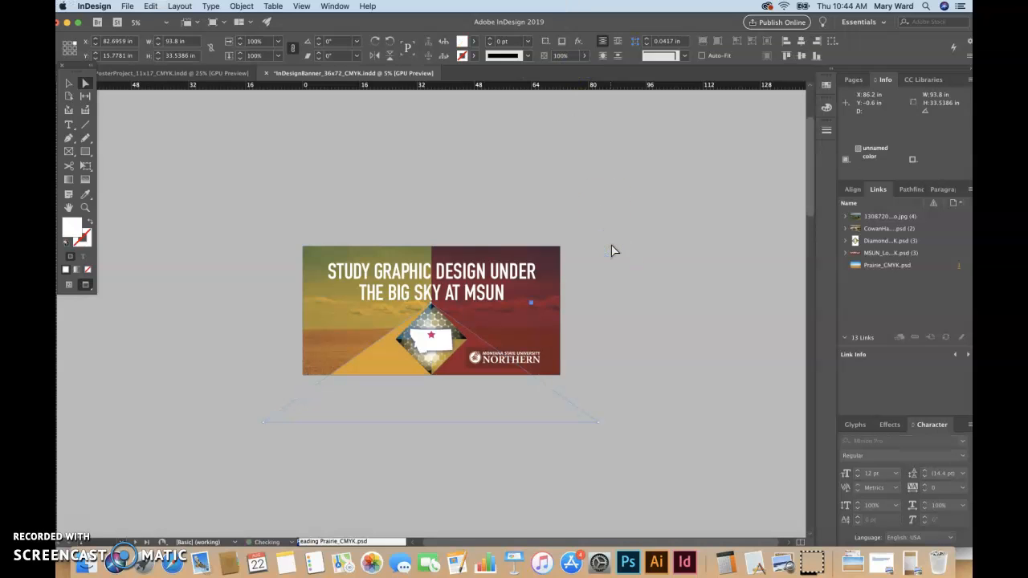
Select the MSU-Northern logo on the banner to check its effective resolution and color space
left_click(677, 292)
left_click(524, 360)
left_click(653, 392)
left_click(518, 354)
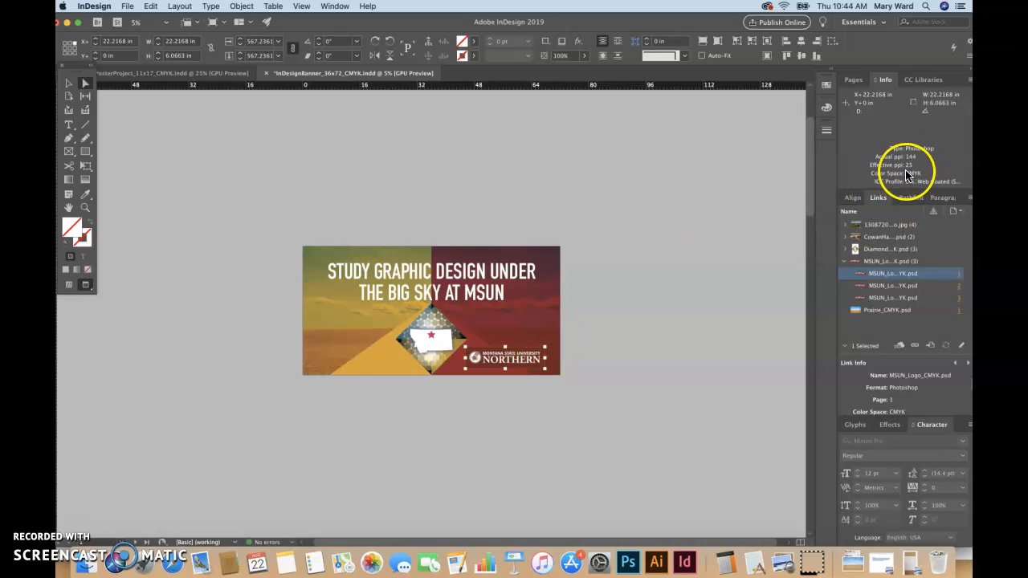
Save the InDesignBanner_36x72_CMYK document
left_click(213, 74)
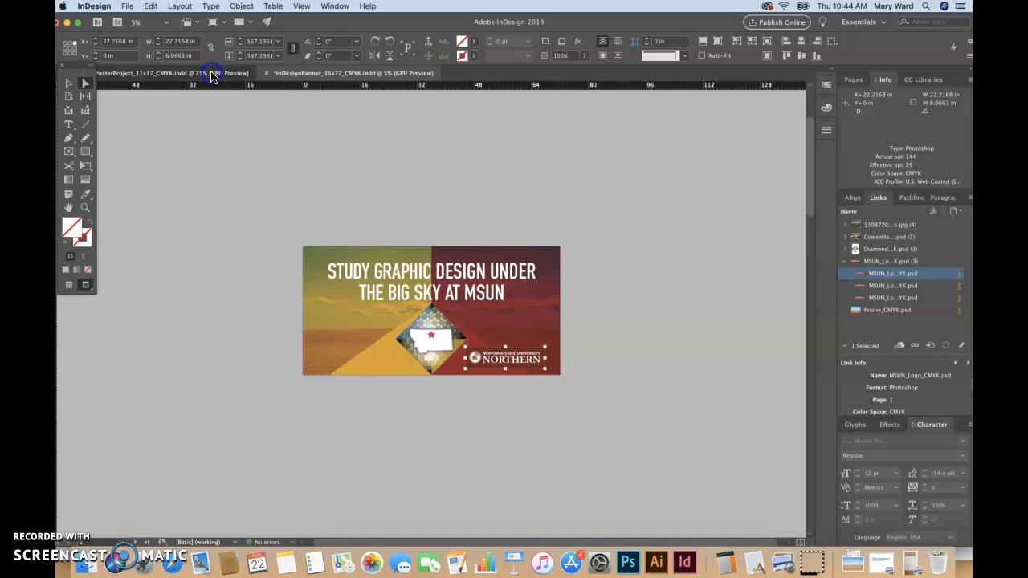
left_click(299, 74)
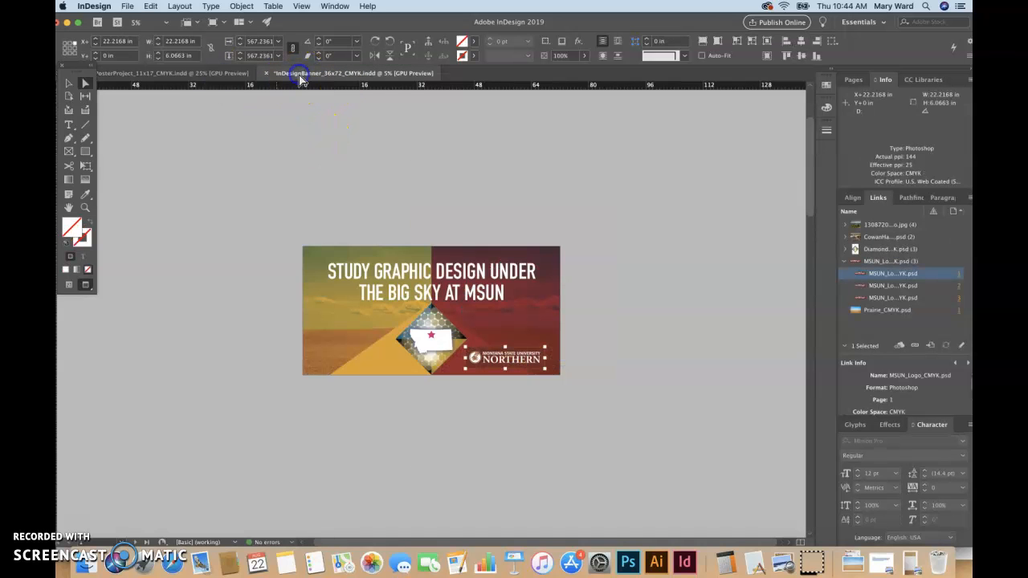
key("super+s")
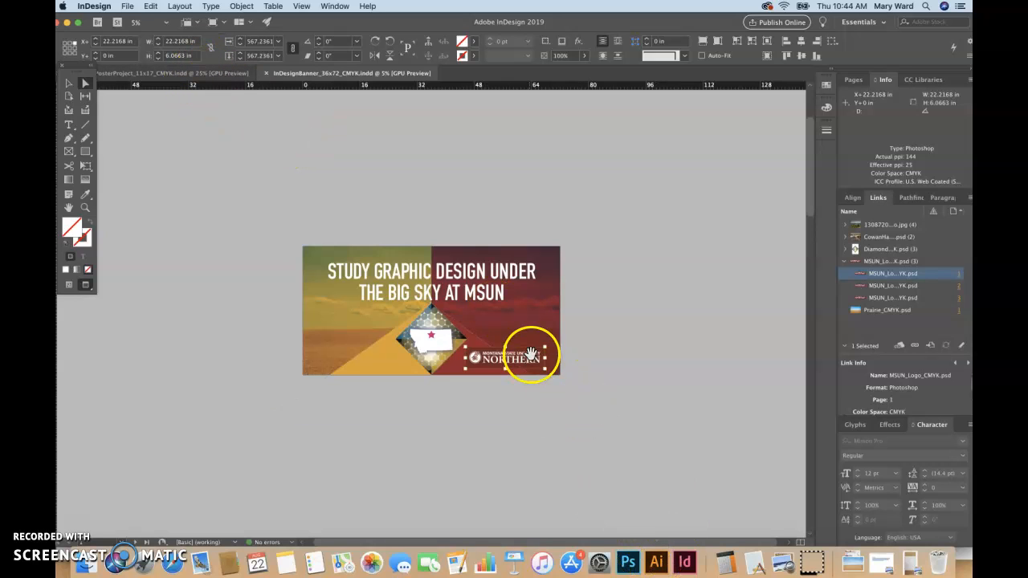
Switch to Illustrator and place the MSU-Northern logo image from the Desktop below the black Montana shape
left_click(657, 562)
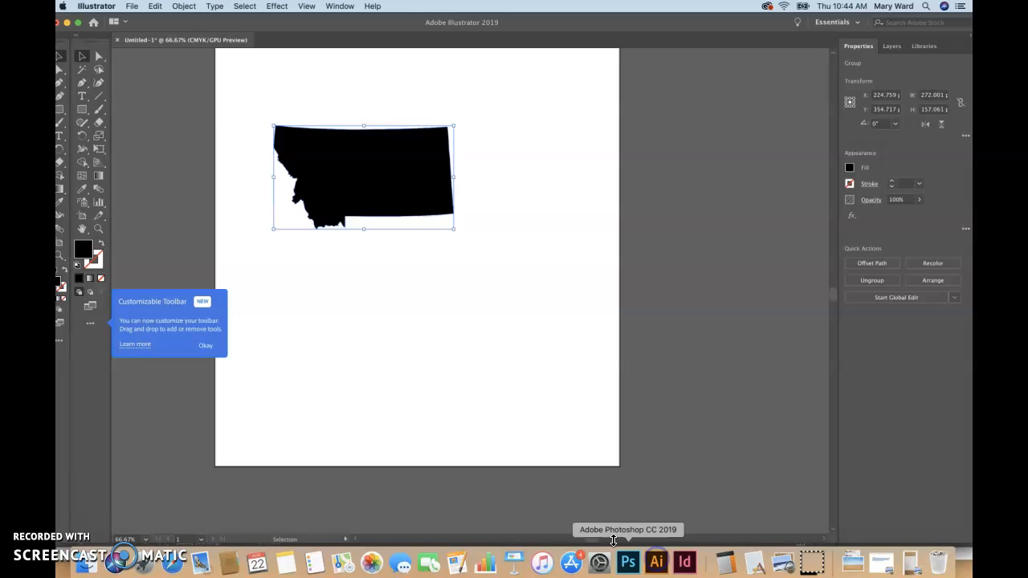
left_click(510, 378)
left_click(132, 7)
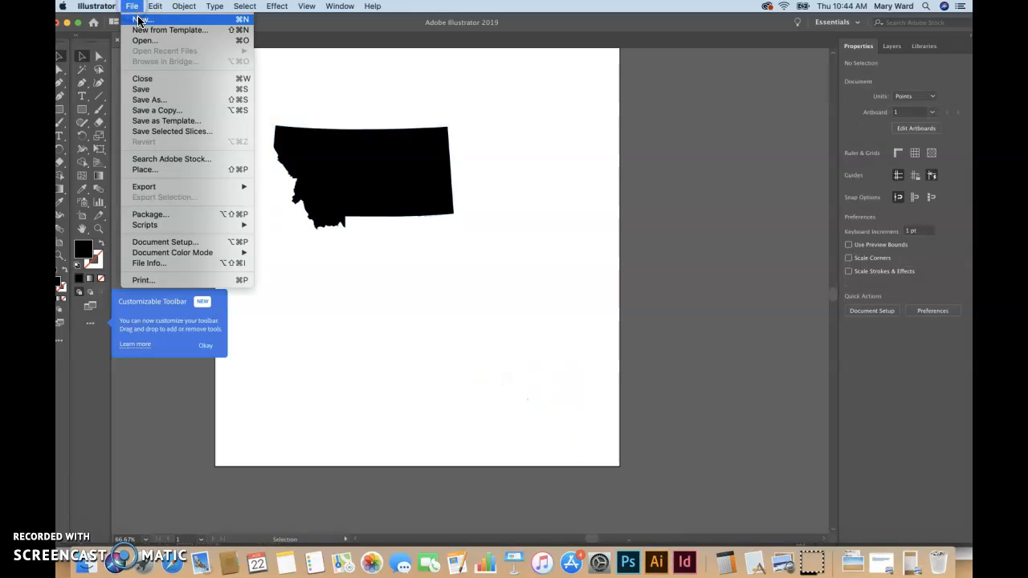
left_click(164, 169)
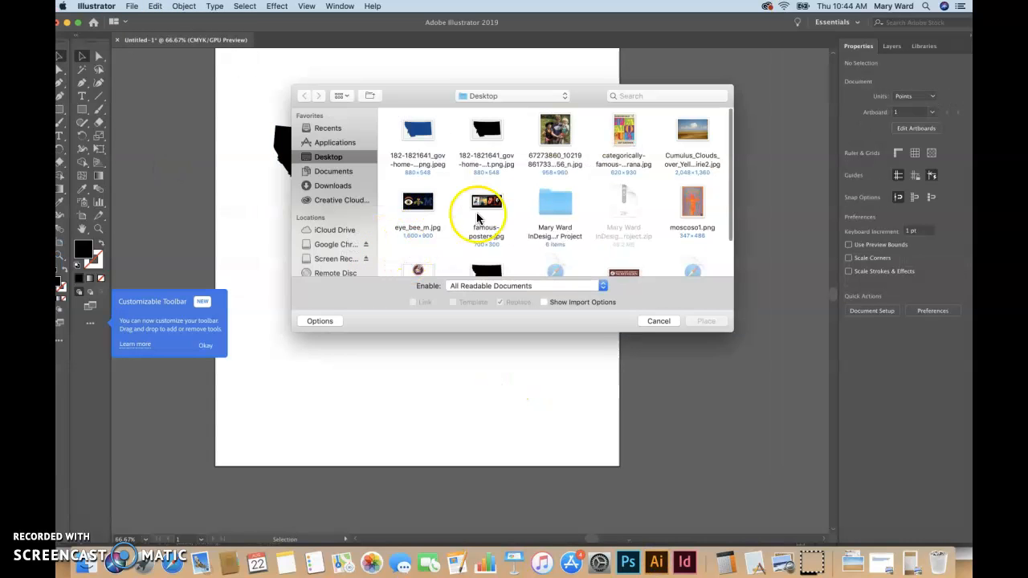
left_click(622, 272)
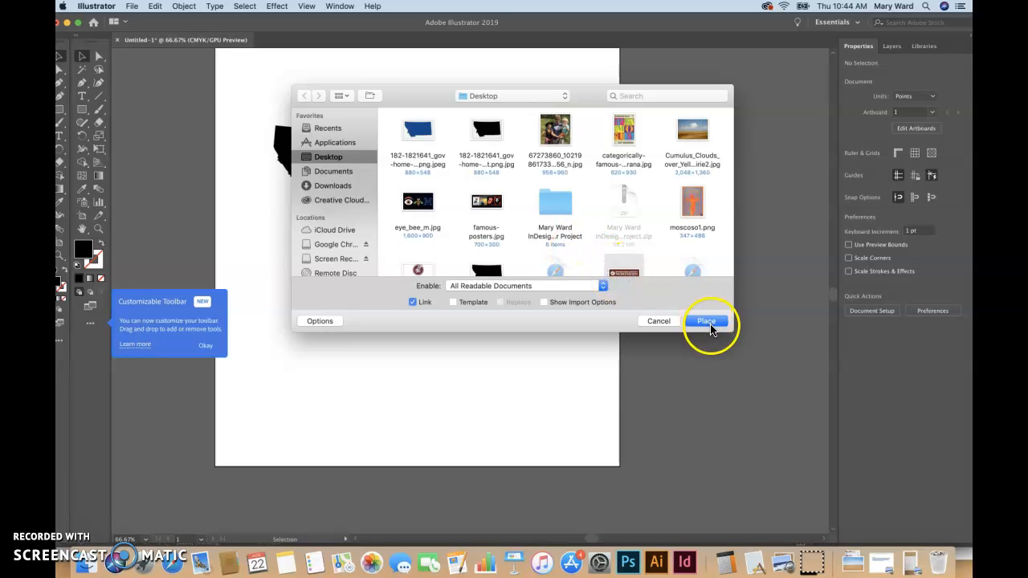
left_click(707, 321)
left_click(292, 296)
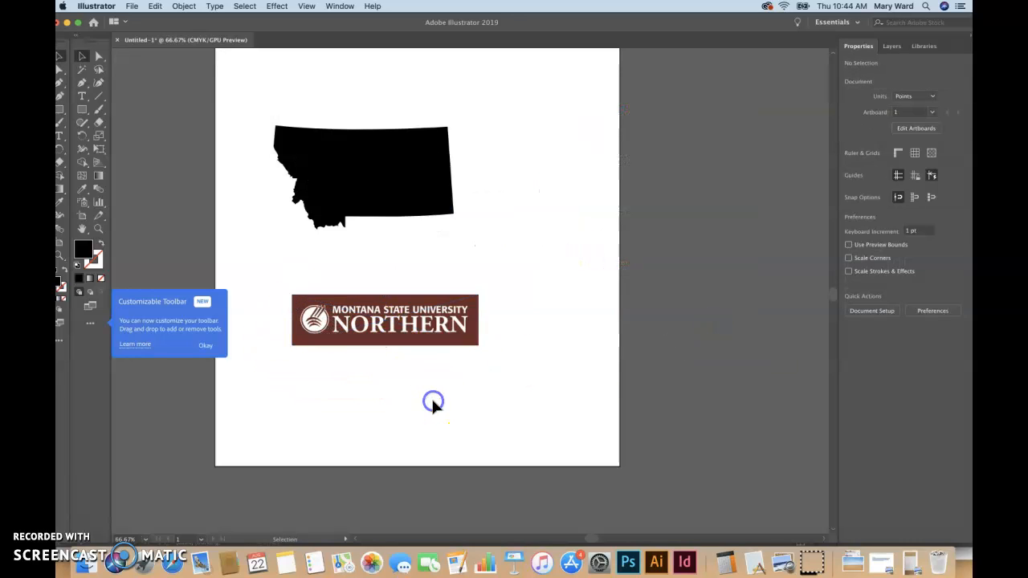
Trace the placed MSU-Northern logo with Image Trace, expand it, and delete the traced artwork
left_click(366, 337)
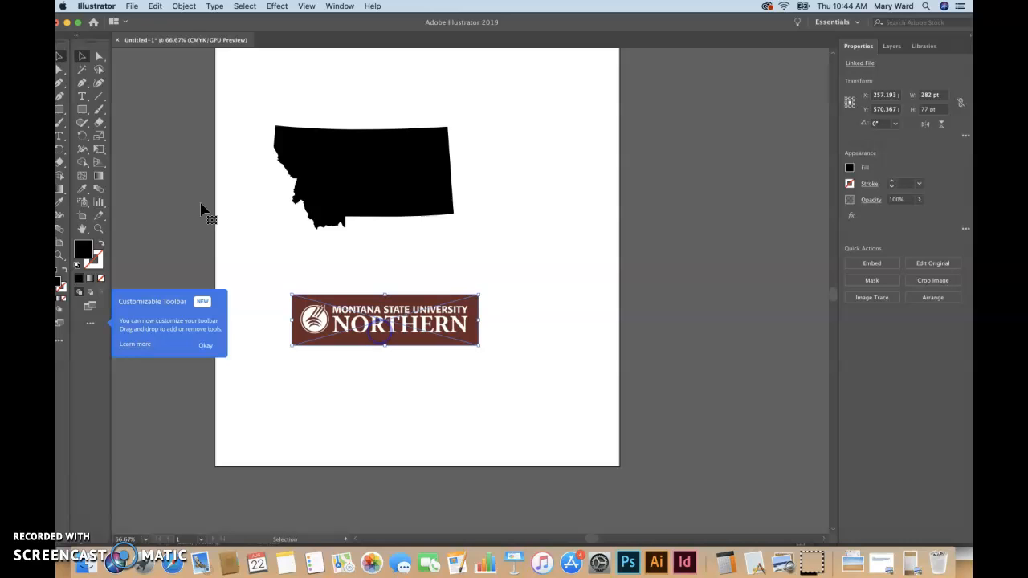
left_click(183, 6)
mouse_move(233, 317)
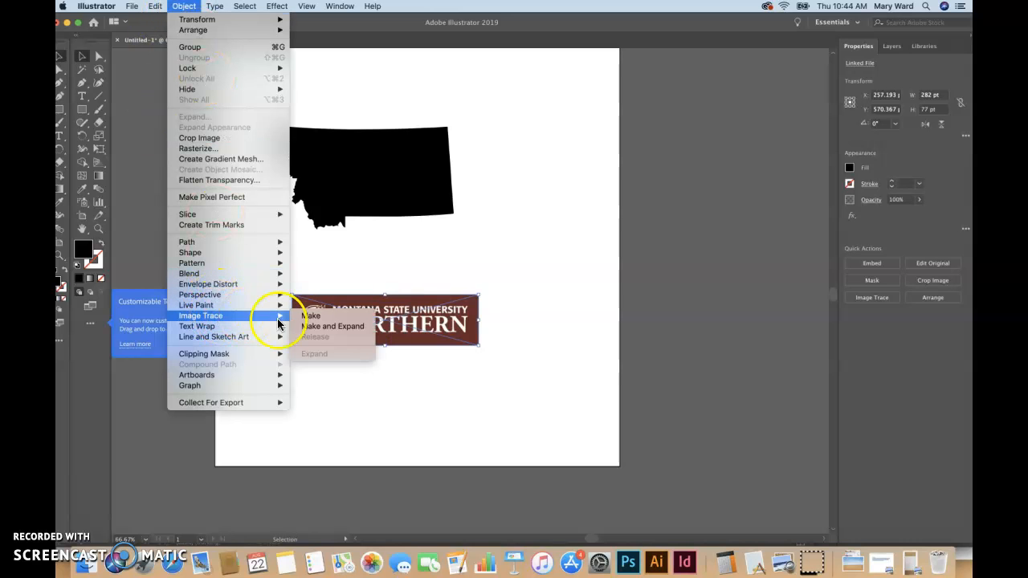
left_click(321, 326)
left_click(375, 422)
left_click(414, 346)
key("Delete")
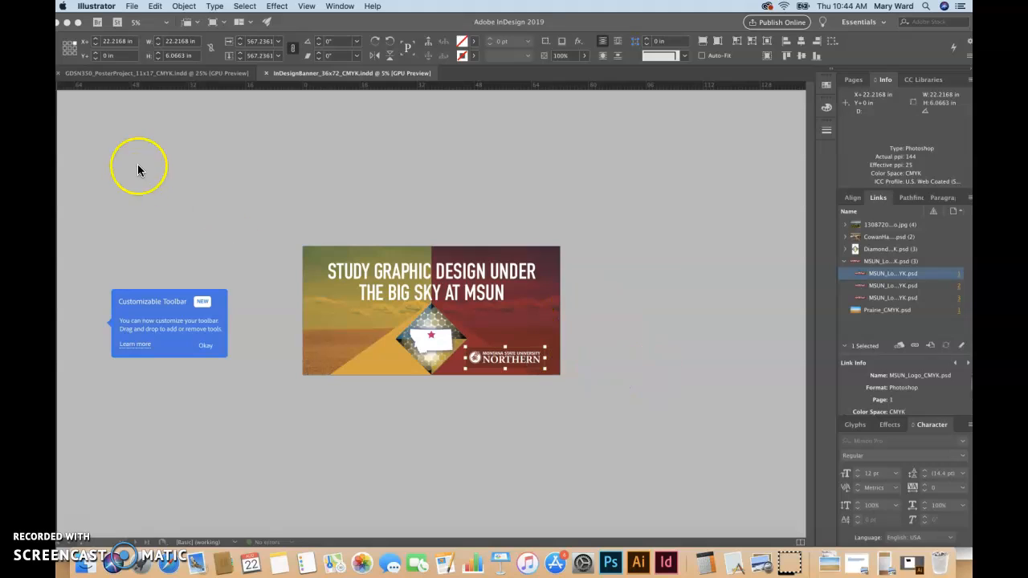
Switch back to InDesign, bring up the 11x17 CMYK poster and turn off its preview mode
left_click(164, 215)
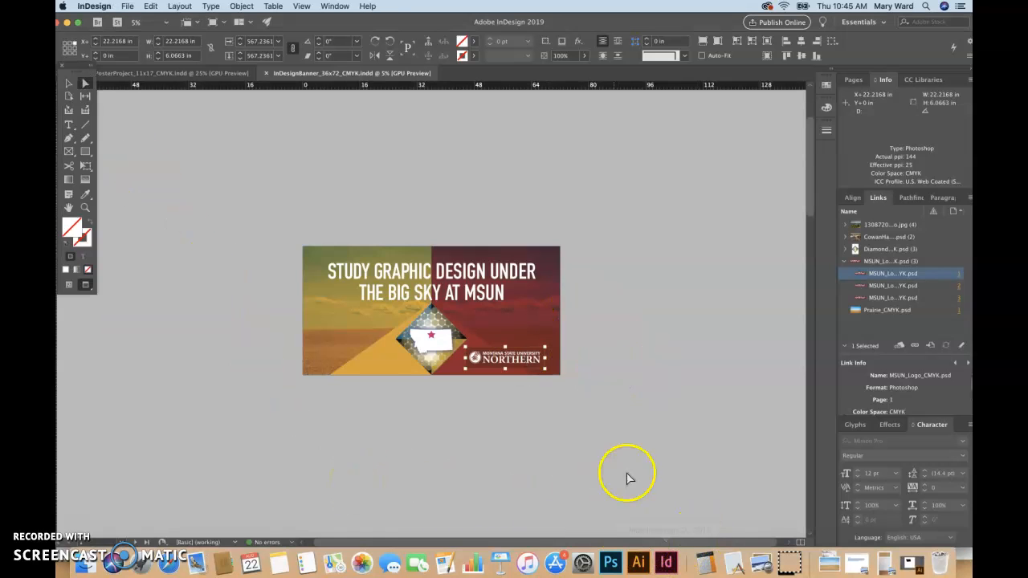
left_click(152, 77)
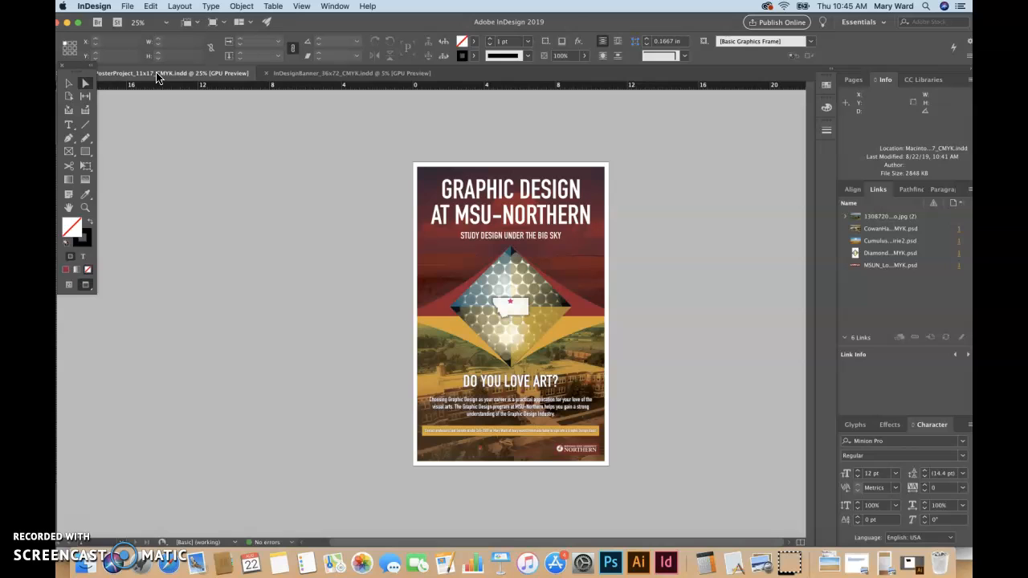
left_click(405, 379)
key("w")
Scale the CowanHall photo in the poster's lower half to about 11.26 by 7.81 in with Free Transform, and check its effective resolution
left_click(400, 356)
left_click(325, 379)
left_click(400, 368)
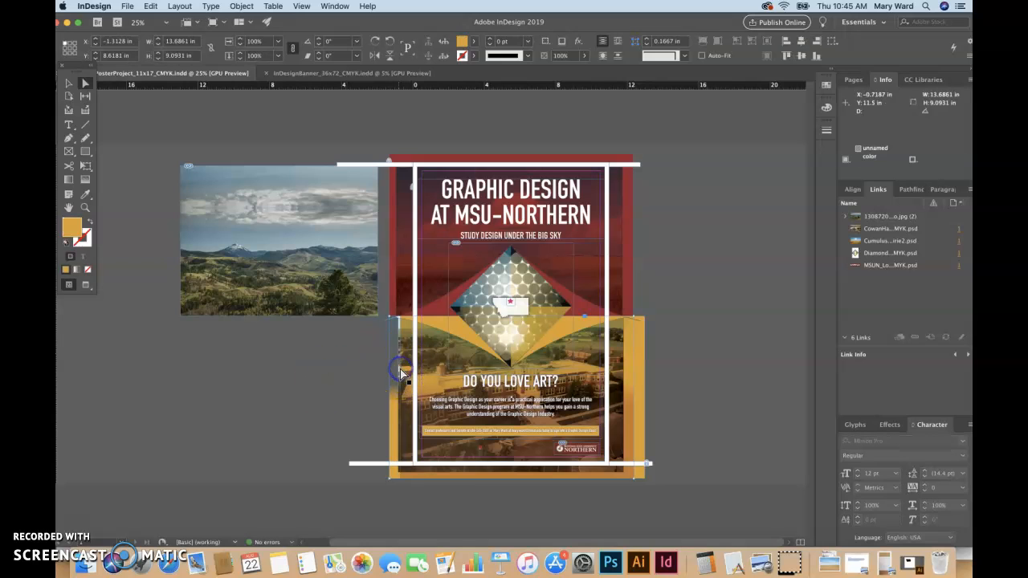
left_click(399, 371)
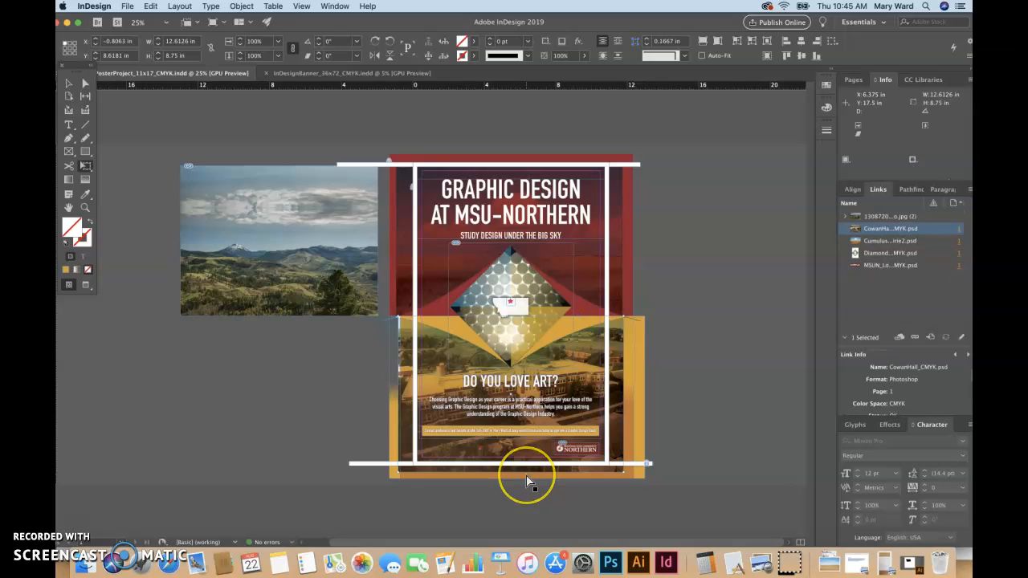
key("w")
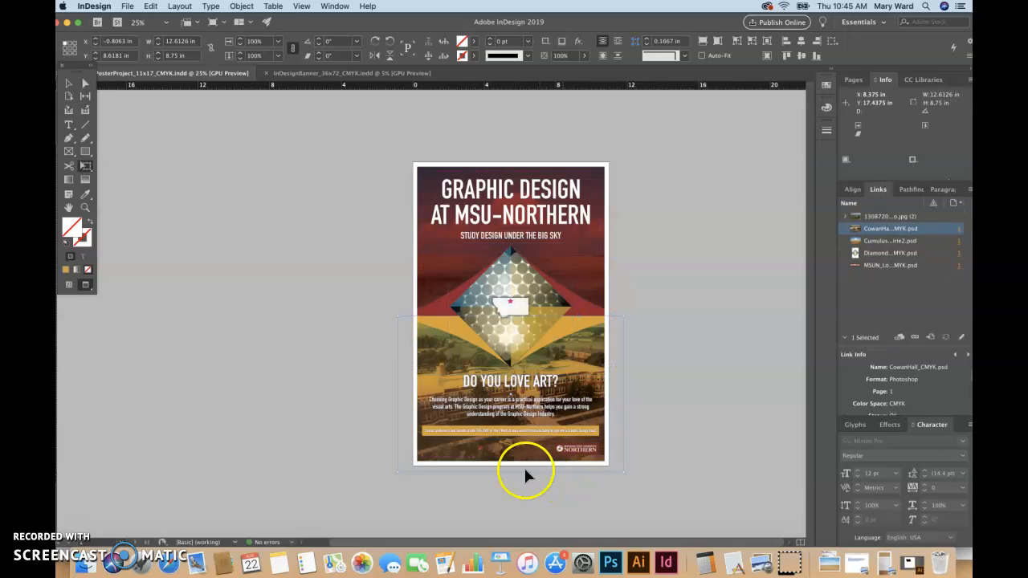
left_click_drag(398, 471, 415, 459)
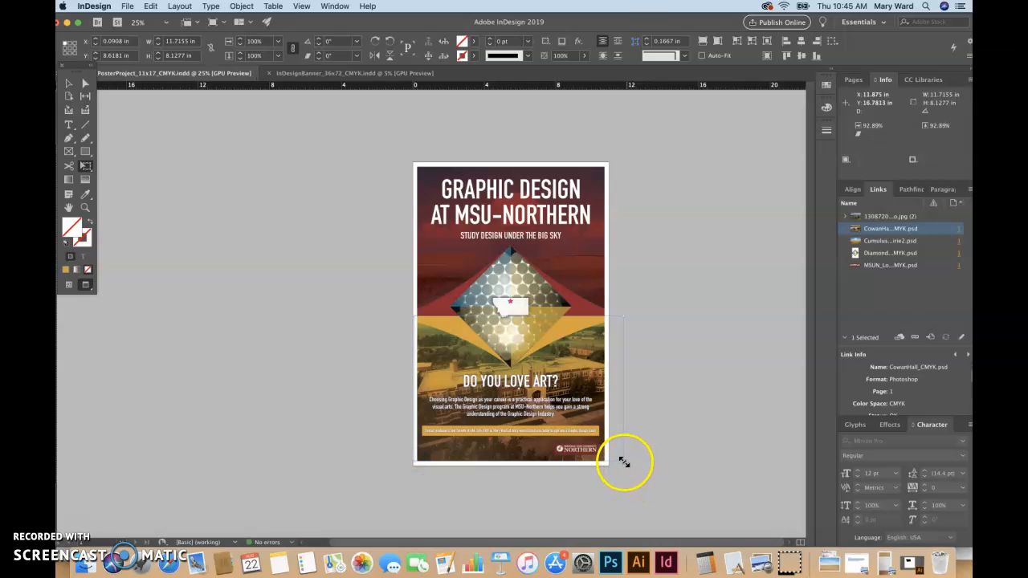
left_click_drag(624, 319, 616, 324)
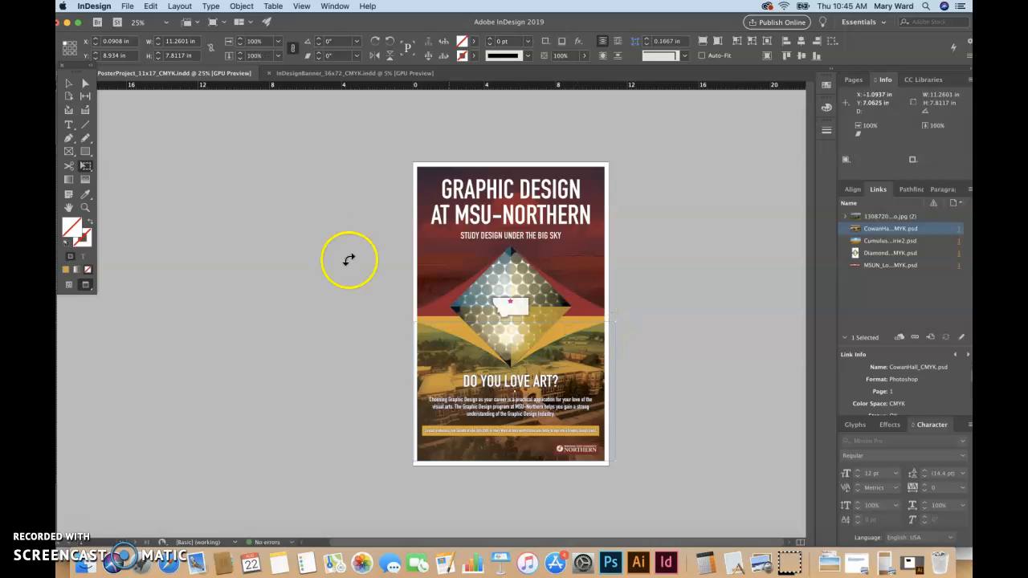
left_click(69, 83)
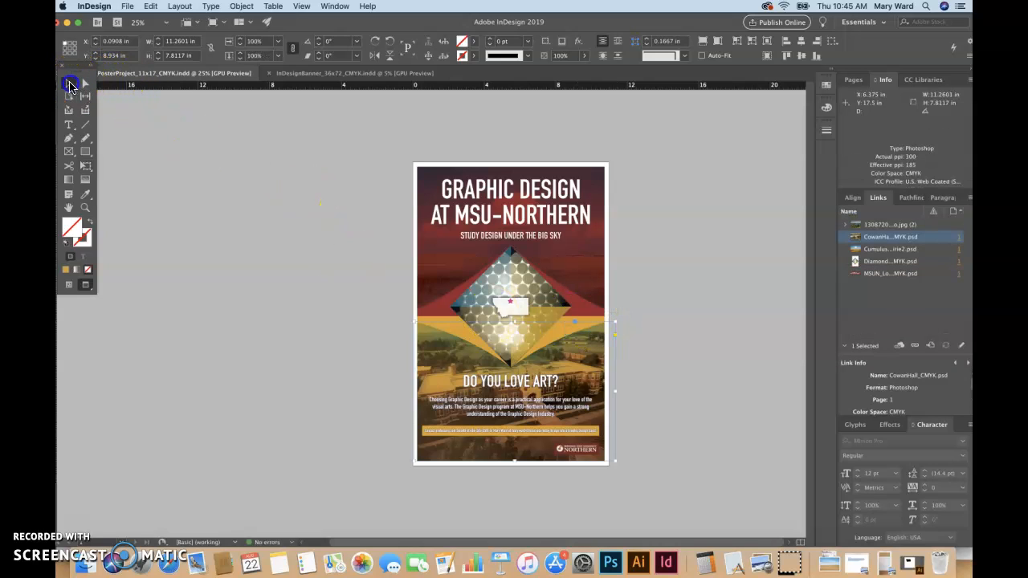
left_click(306, 267)
left_click(711, 390)
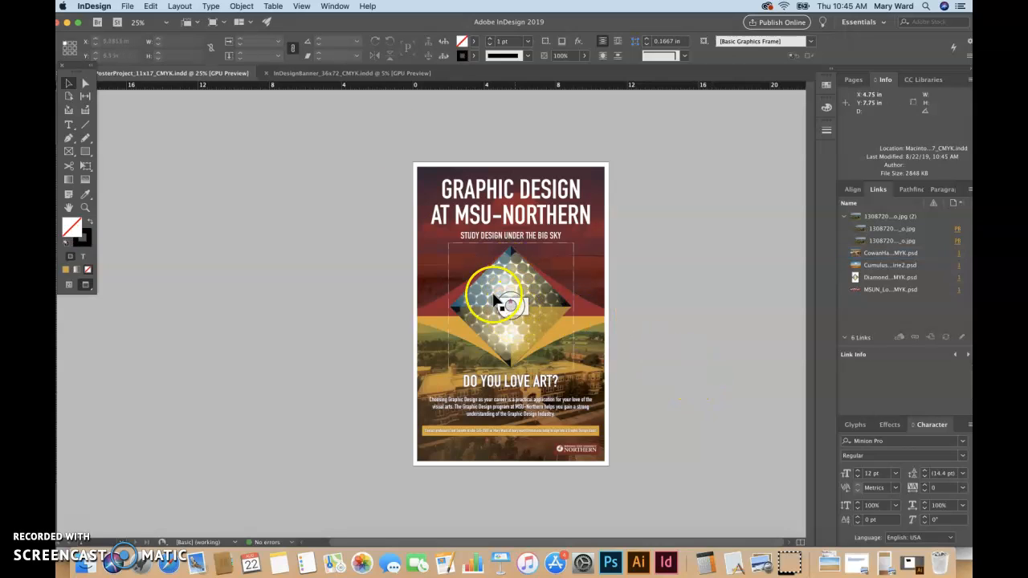
Examine the star and the white Montana shape inside the diamond on the 36x72 banner
left_click(362, 74)
left_click(432, 339)
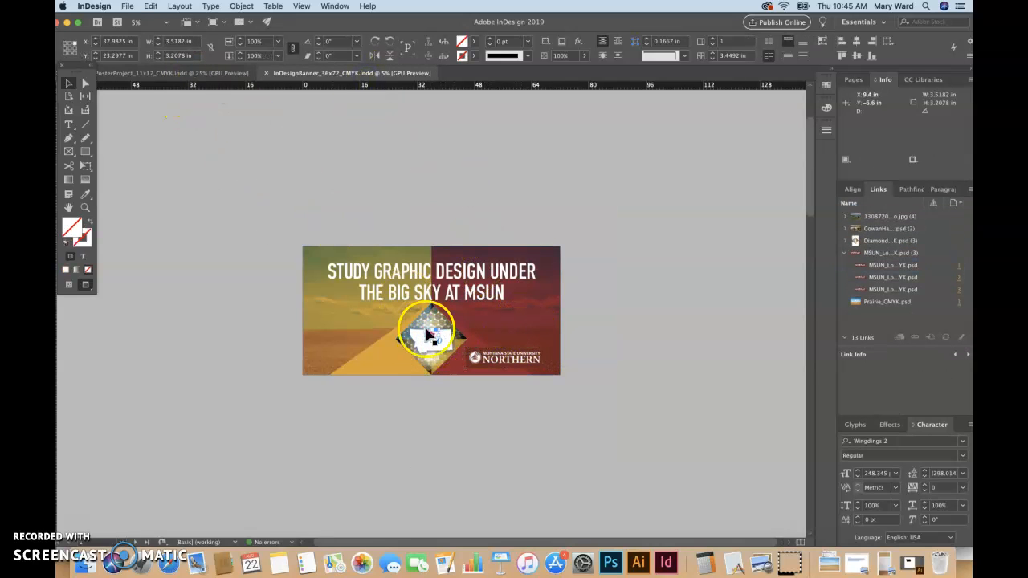
left_click(425, 351)
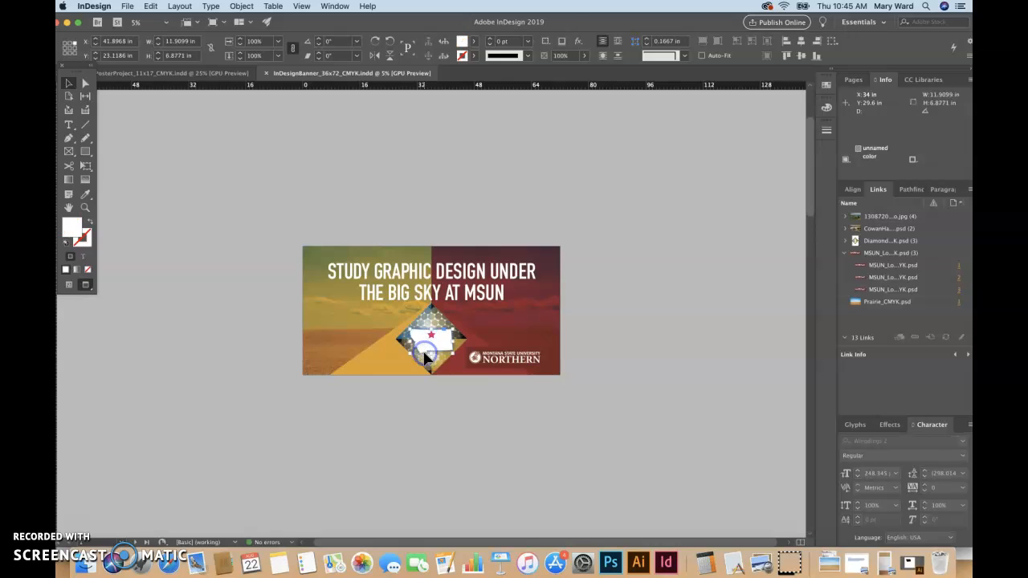
left_click(430, 337)
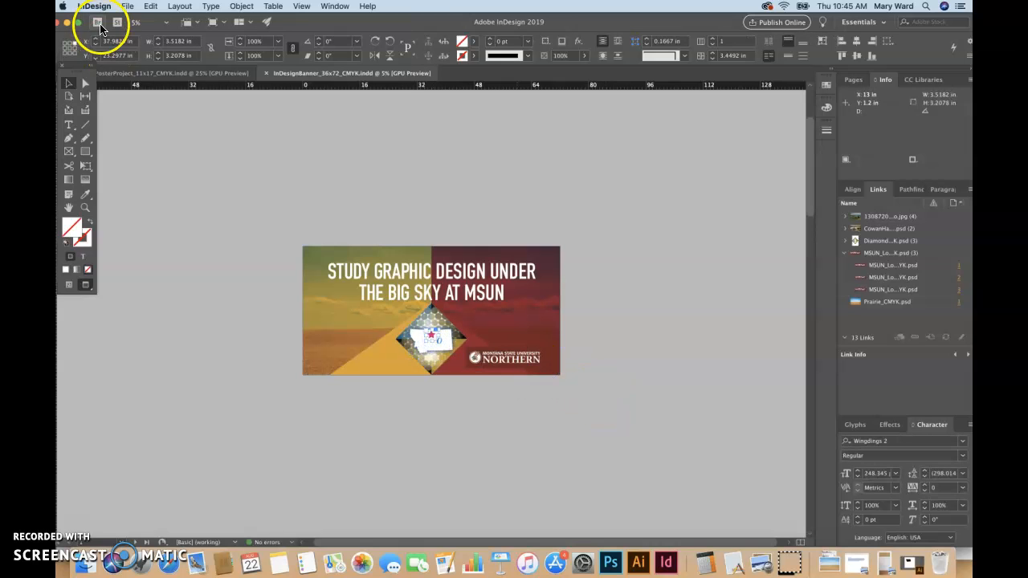
Return to the poster and examine its diamond graphic with nothing selected
left_click(157, 74)
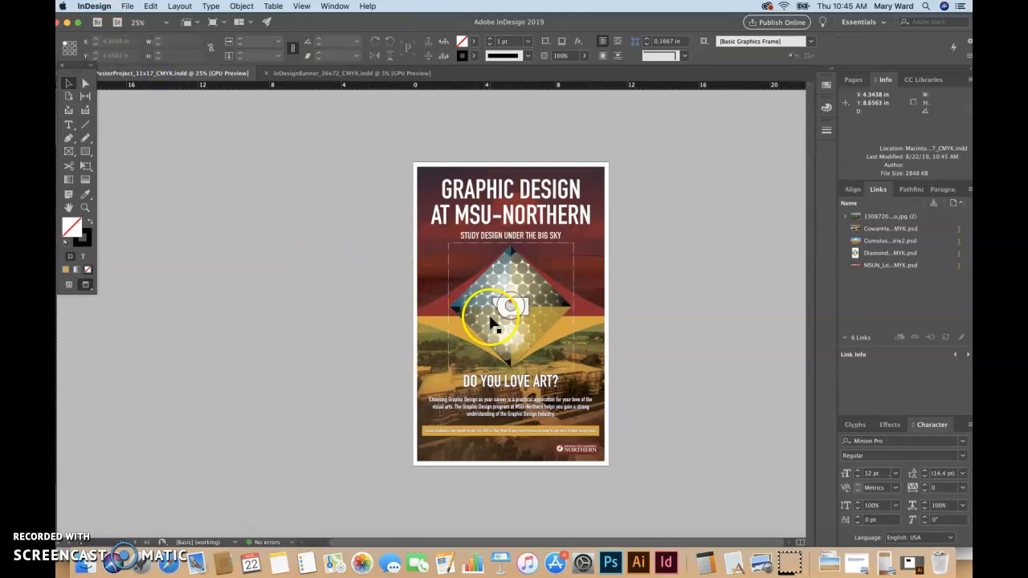
left_click(672, 380)
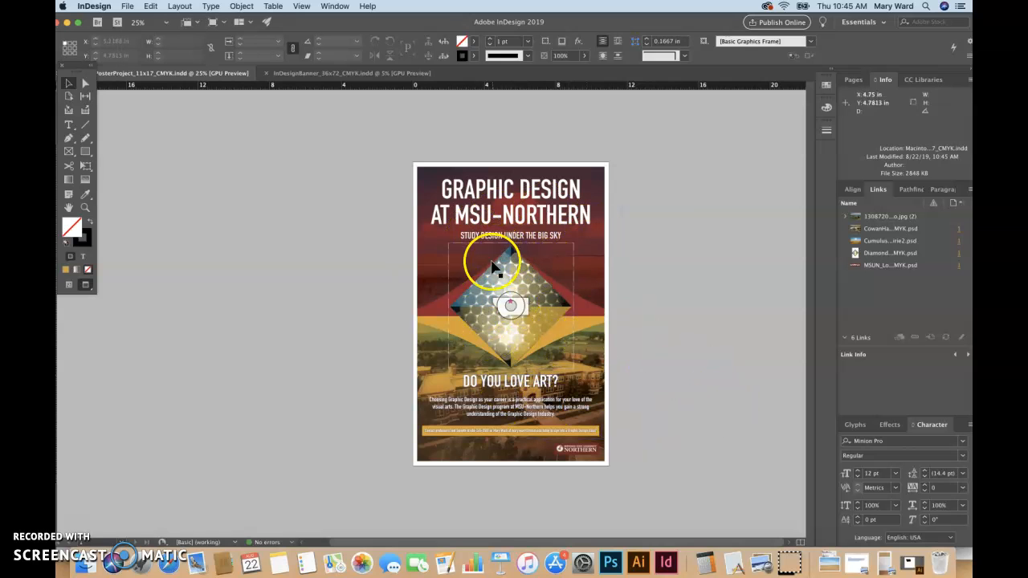
left_click(687, 392)
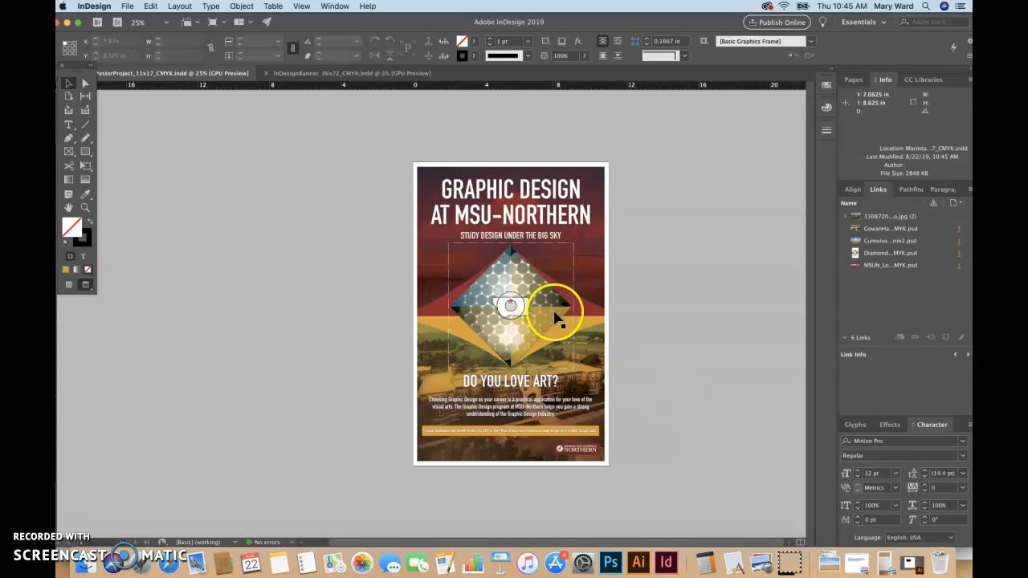
left_click(708, 421)
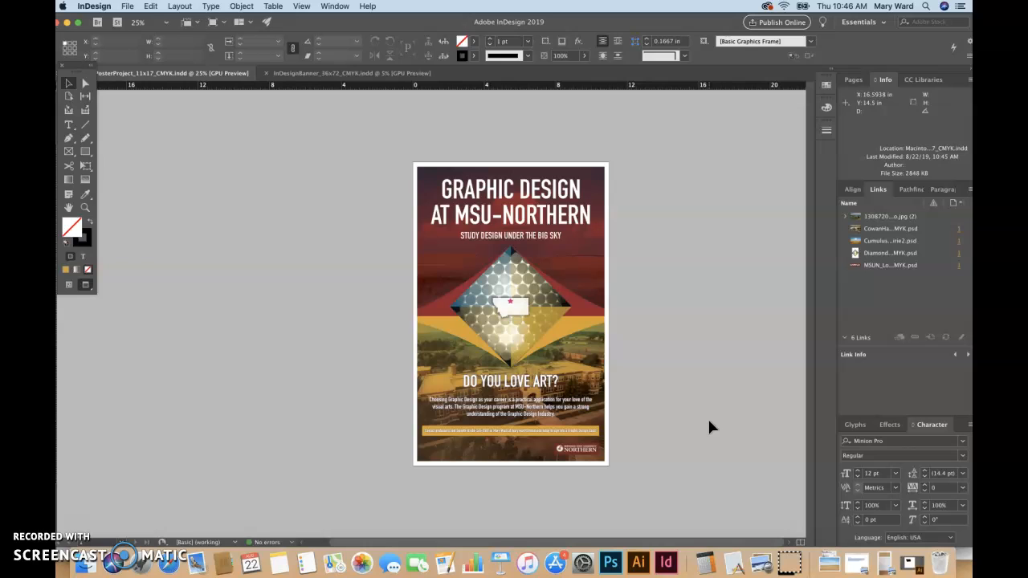
left_click(685, 413)
Compare the banner with the poster, and check the landscape photo parked on the poster's pasteboard
left_click(365, 73)
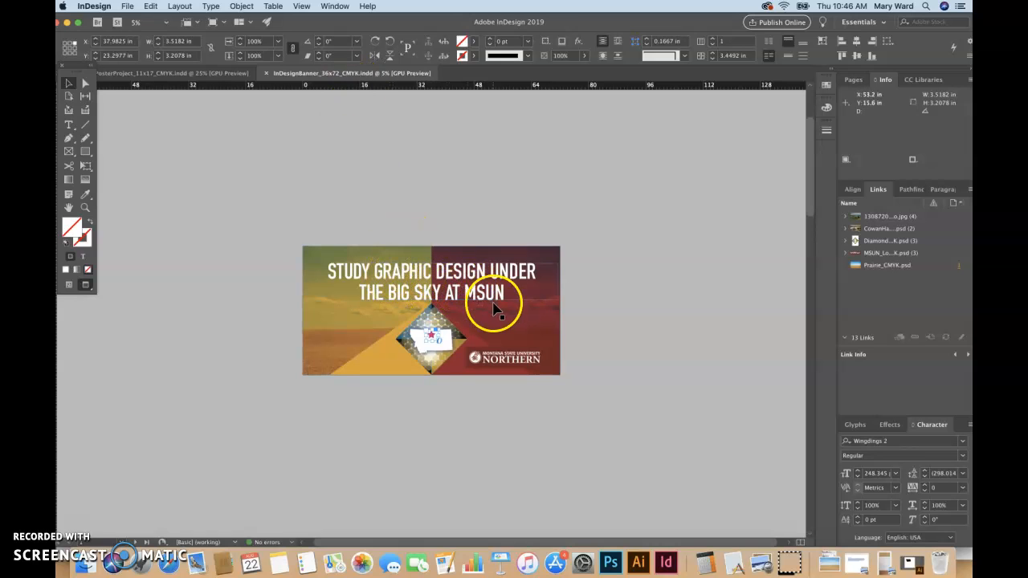
left_click(629, 393)
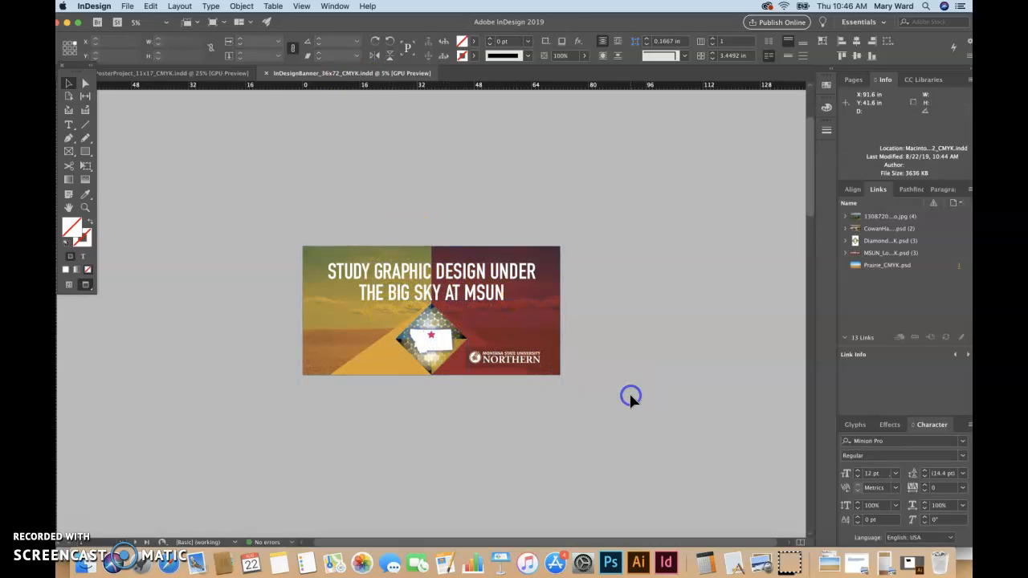
left_click(195, 73)
left_click(254, 236)
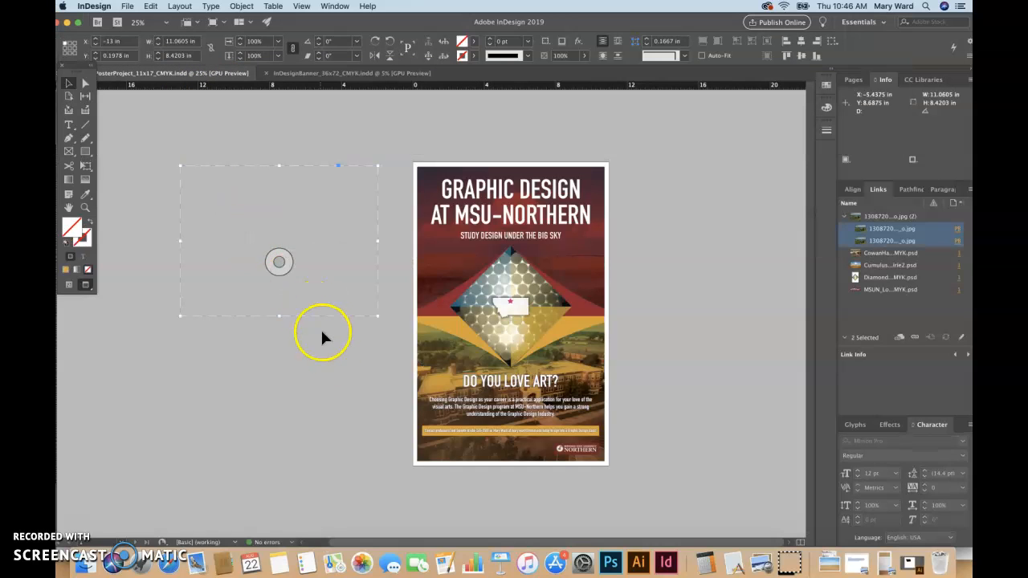
left_click(325, 358)
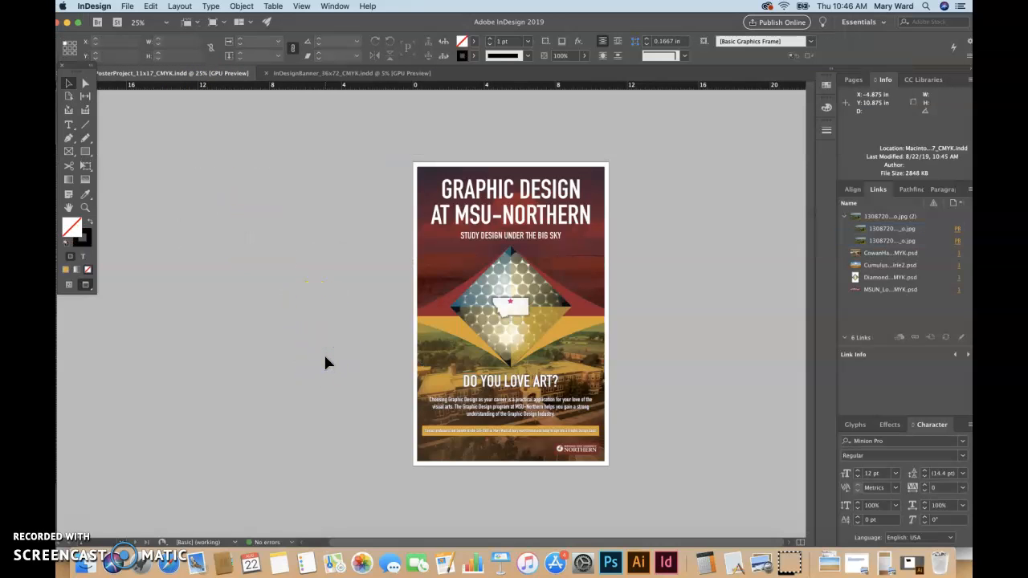